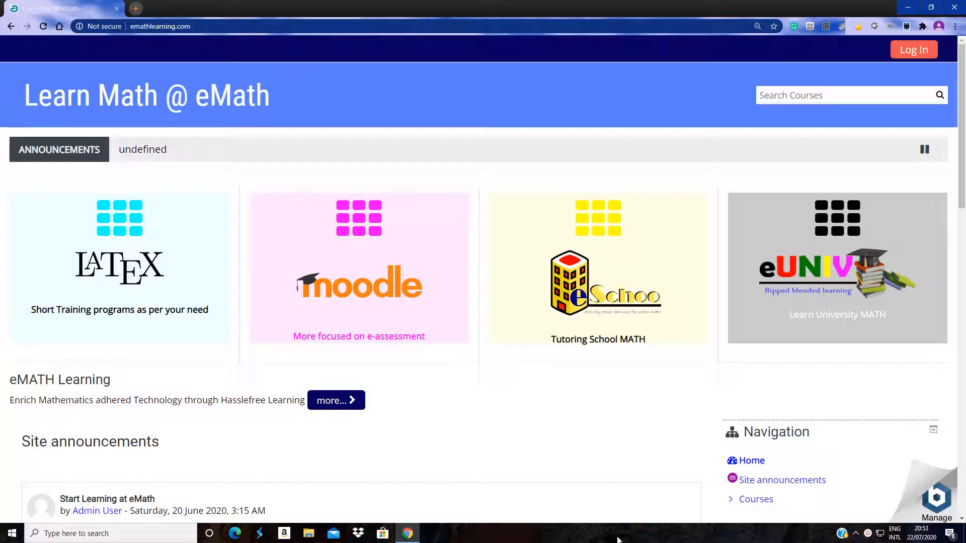
- Log in to the eMath learning site with the saved username and password
left_click(917, 51)
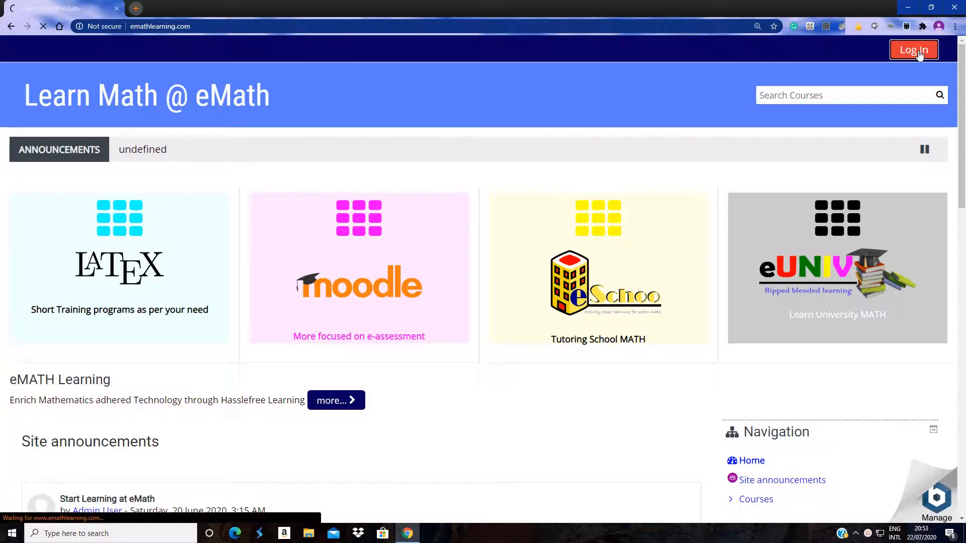
left_click(349, 204)
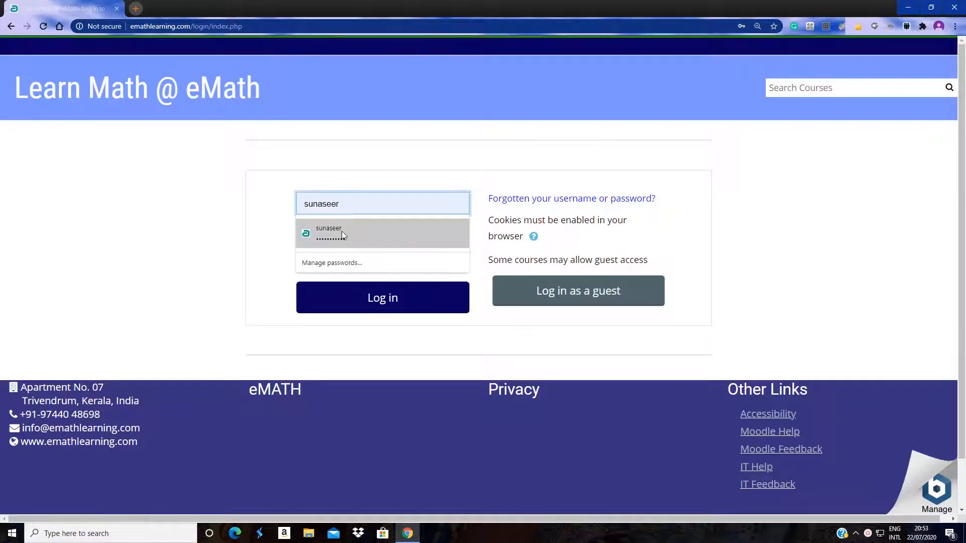
left_click(342, 231)
left_click(381, 299)
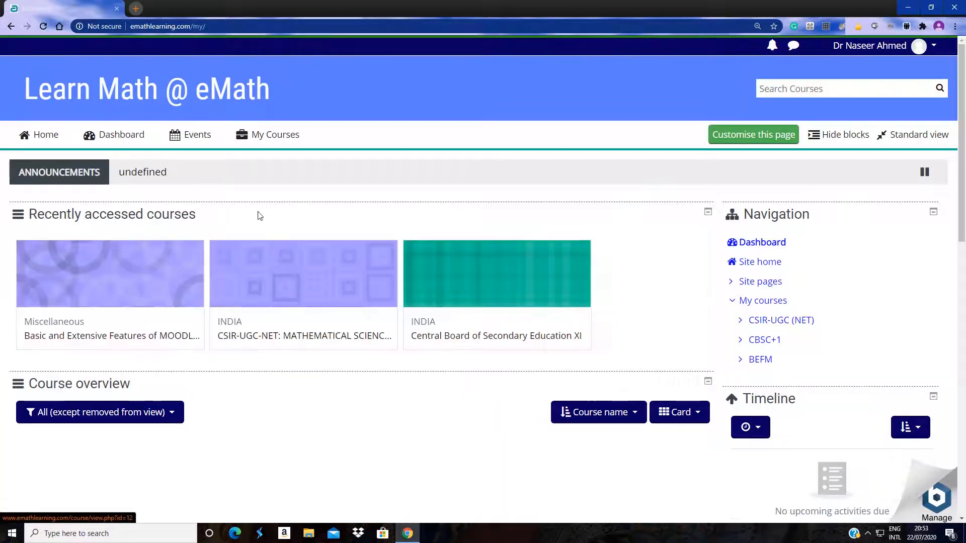
- Open the Basic and Extensive Features of MOODLE course and go to its gradebook setup
left_click(121, 337)
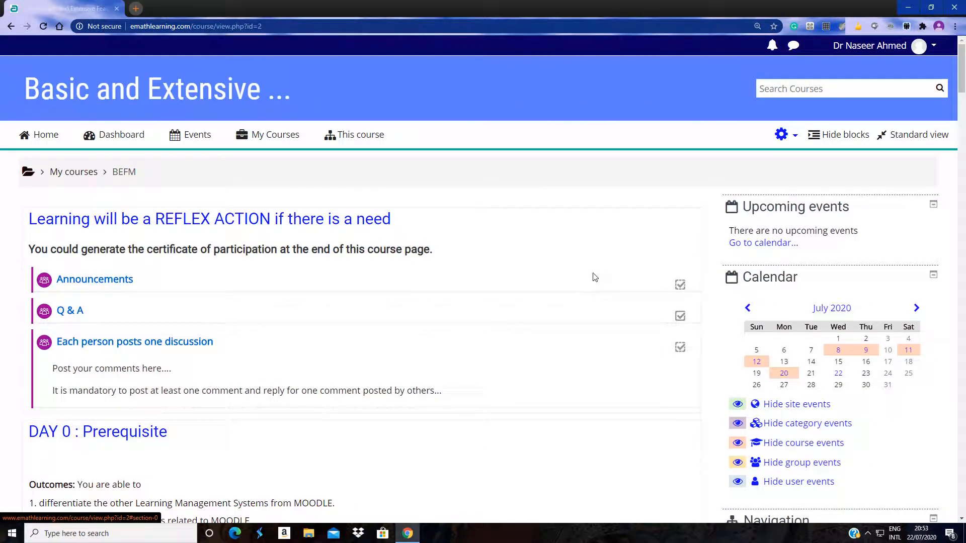
scroll(824, 242, "down", 1)
scroll(823, 242, "down", 8)
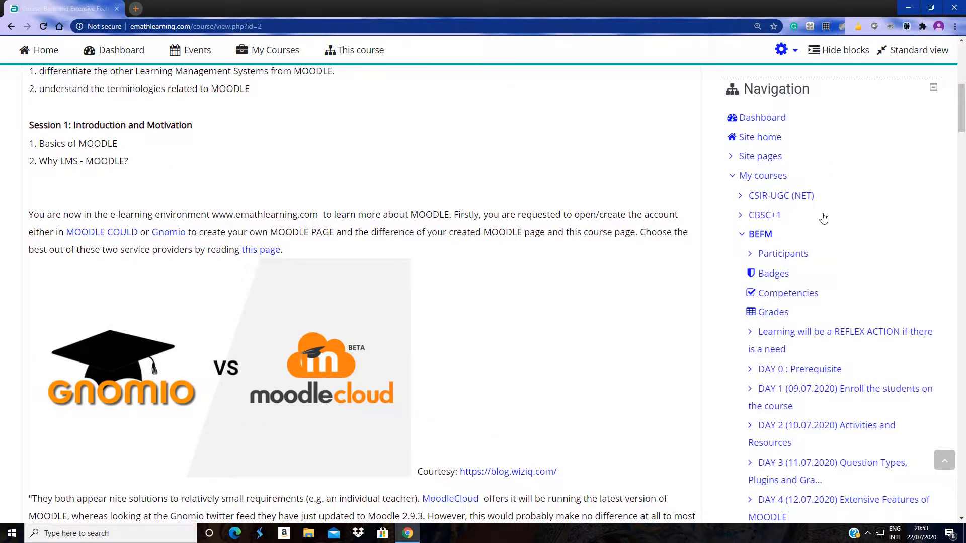
scroll(824, 218, "down", 8)
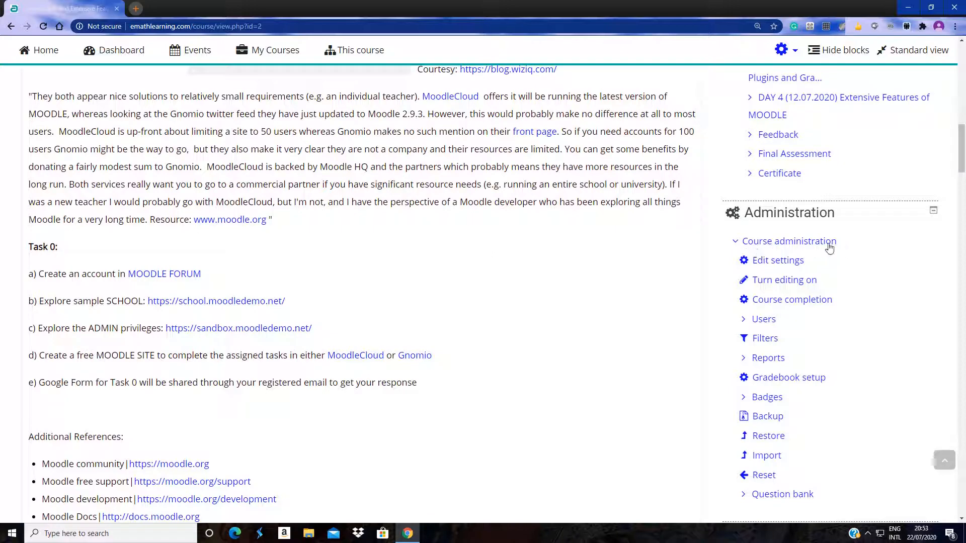
key("ctrl+plus")
key("ctrl+plus")
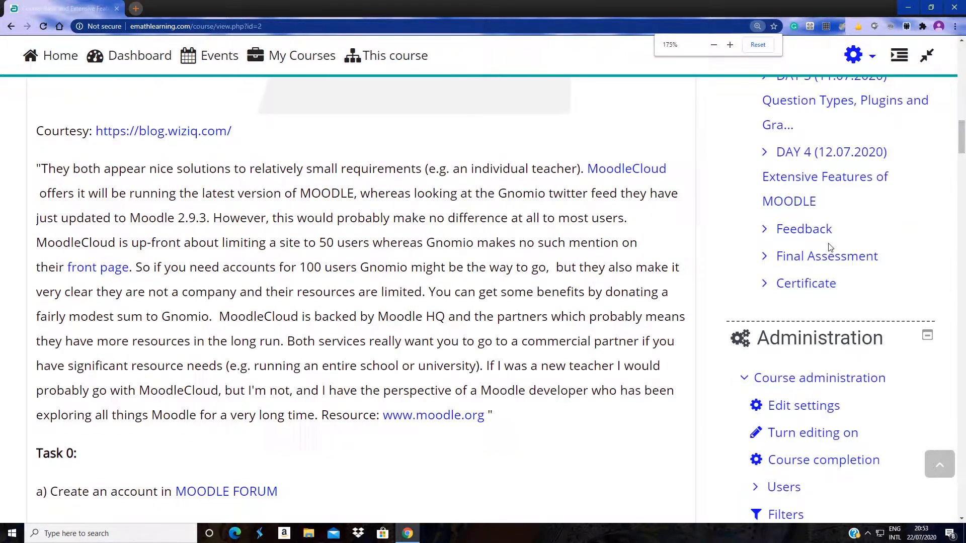
scroll(830, 246, "down", 4)
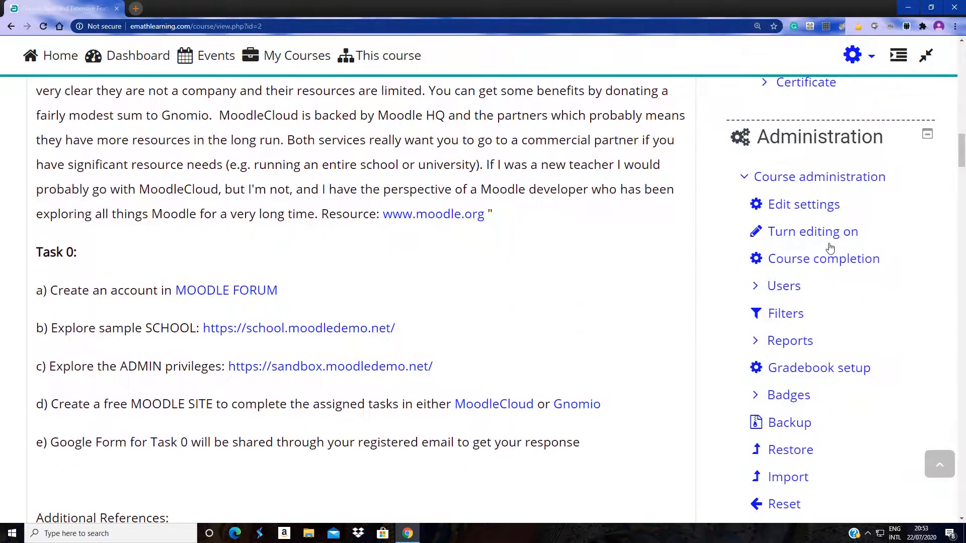
scroll(830, 246, "down", 1)
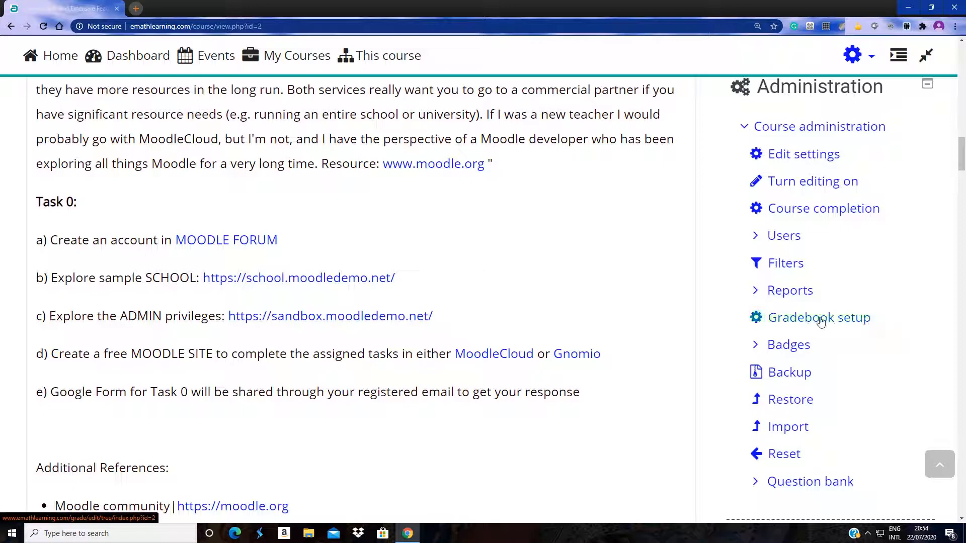
left_click(804, 323)
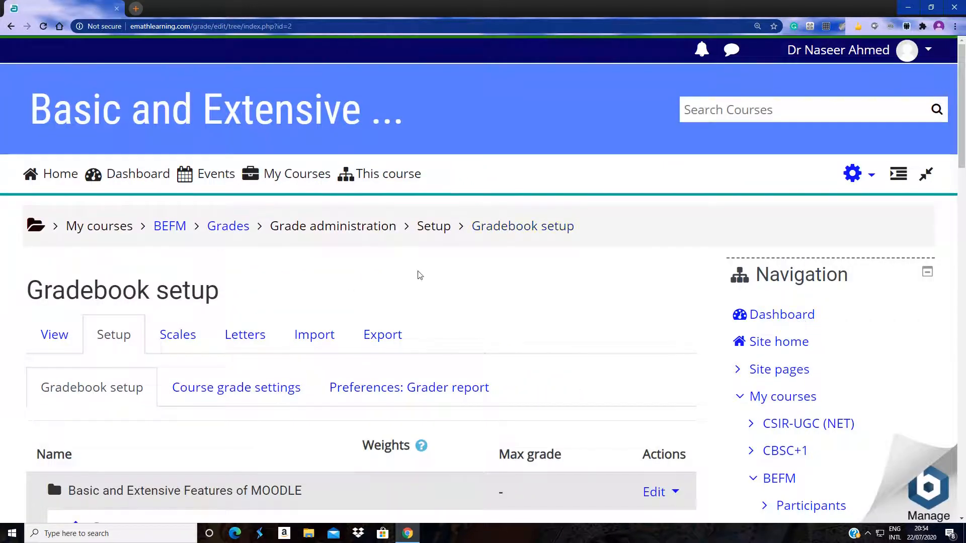
- Start a new grade category in the course gradebook and name it Exam
scroll(420, 276, "down", 5)
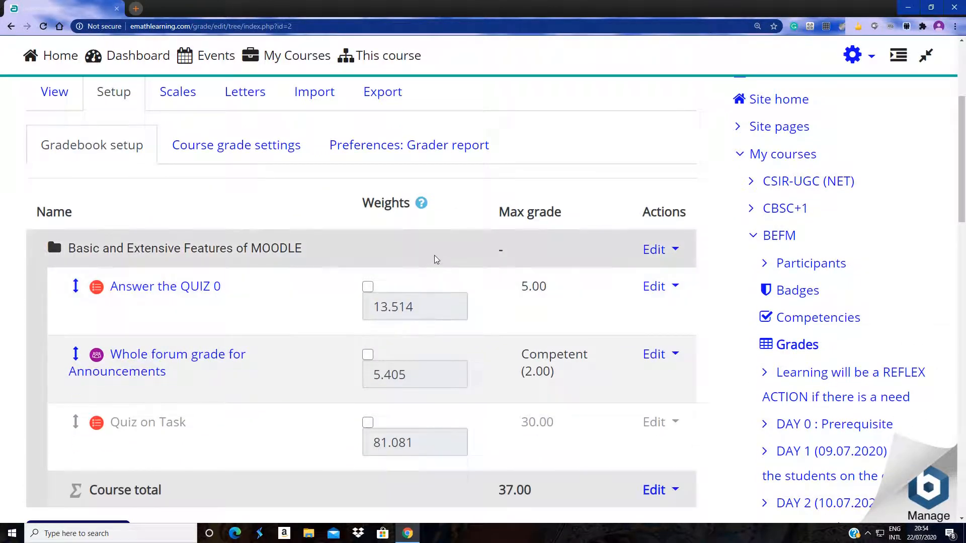
scroll(436, 260, "down", 1)
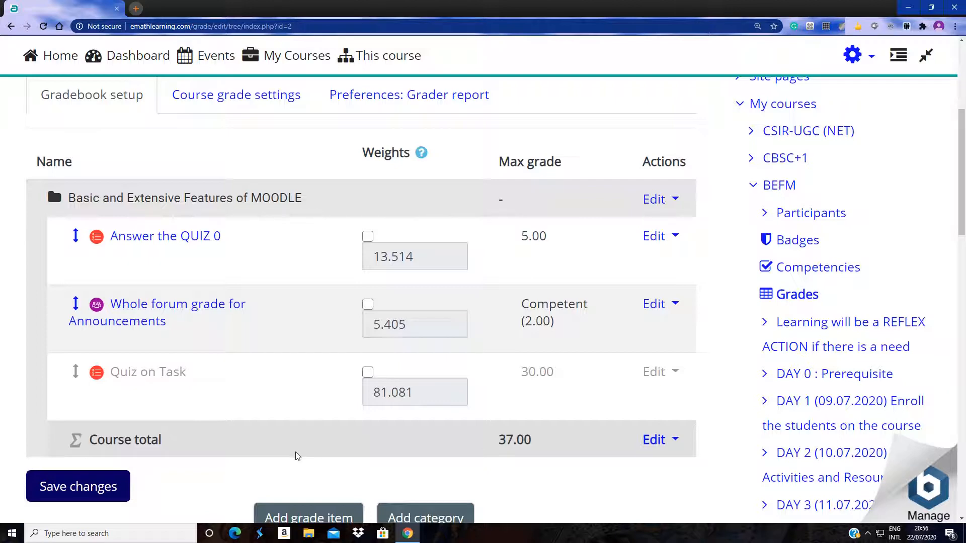
scroll(297, 456, "down", 2)
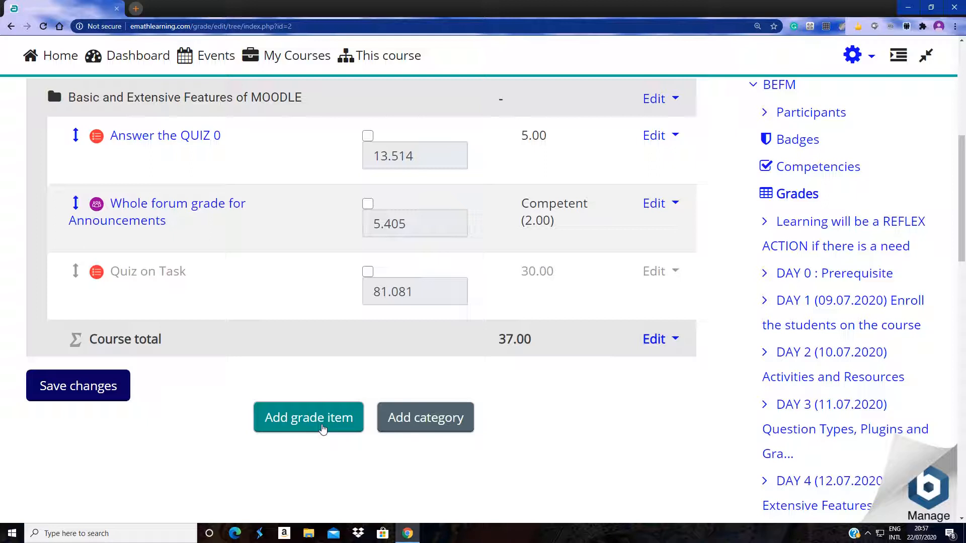
left_click(305, 432)
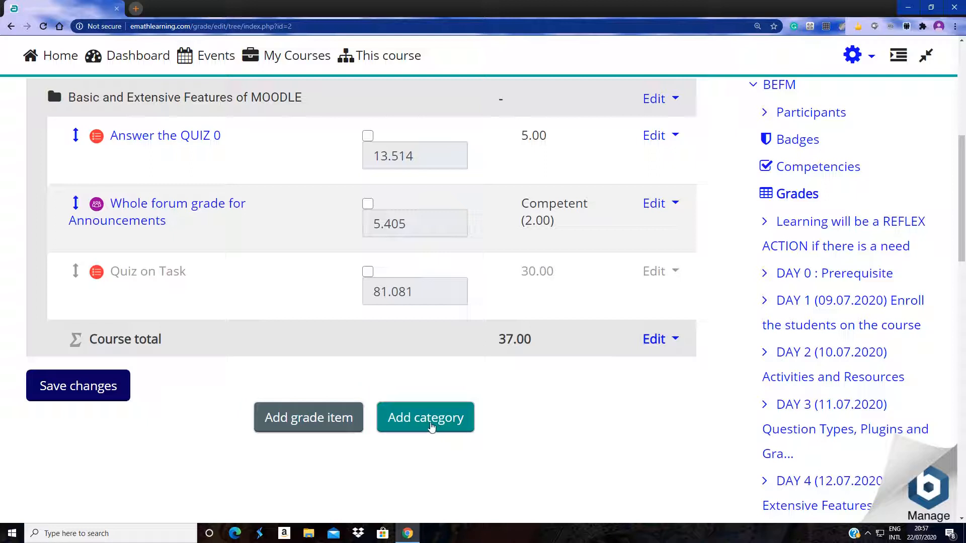
left_click(431, 427)
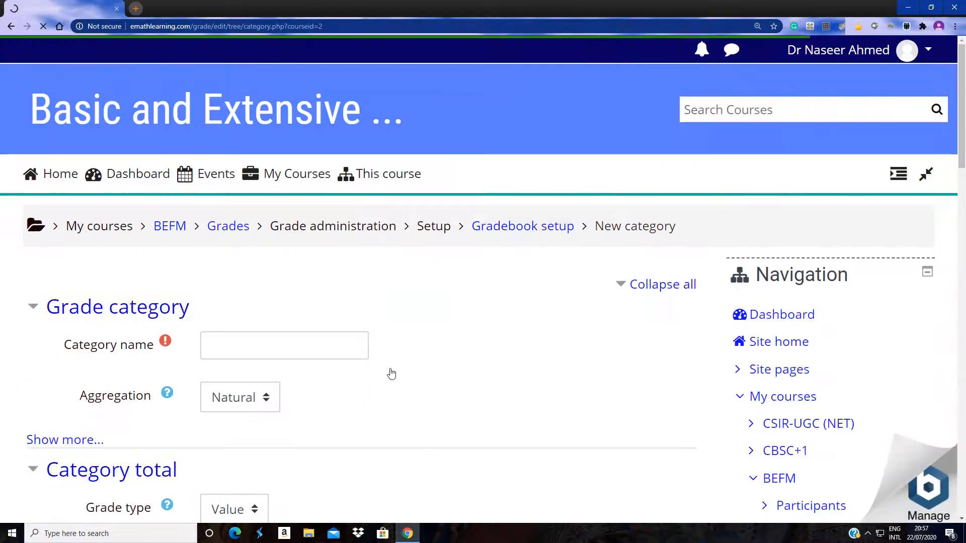
left_click(236, 347)
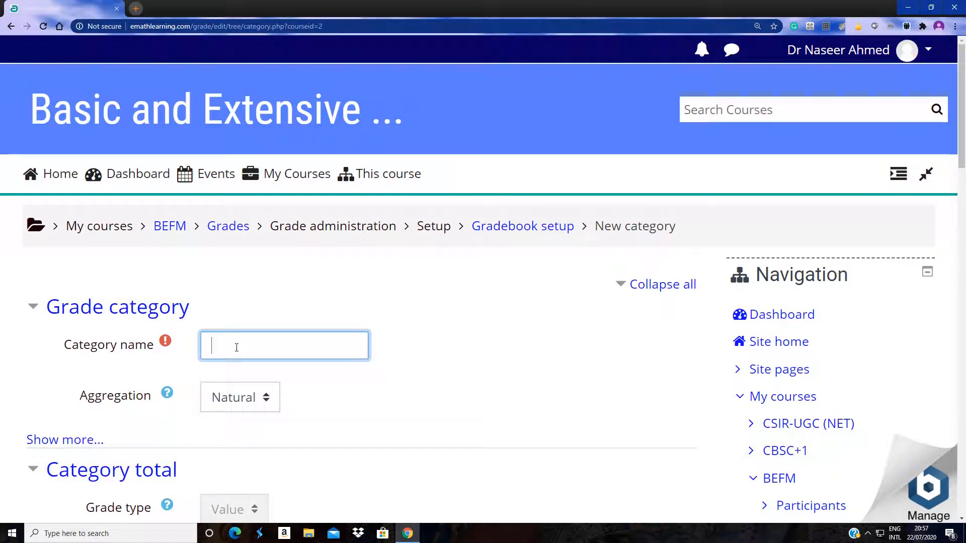
type("Exam")
scroll(351, 403, "down", 4)
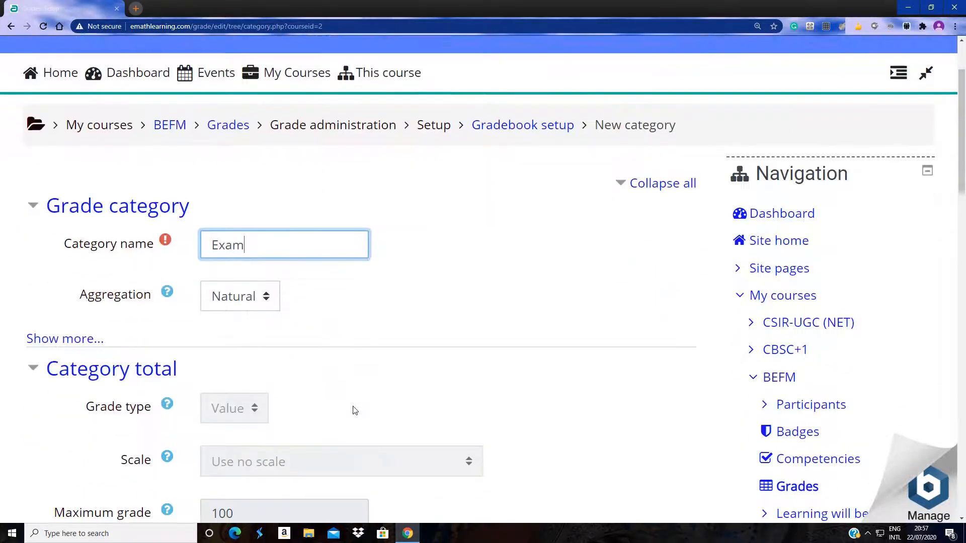
- Keep the category's aggregation as Natural, expand its additional grade category options, and save the category back to the gradebook setup
left_click(258, 211)
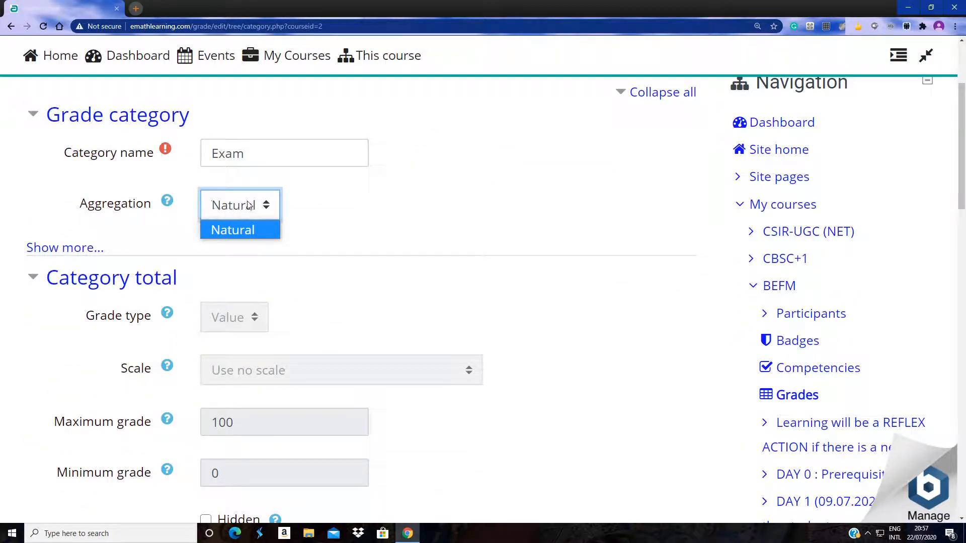
left_click(308, 222)
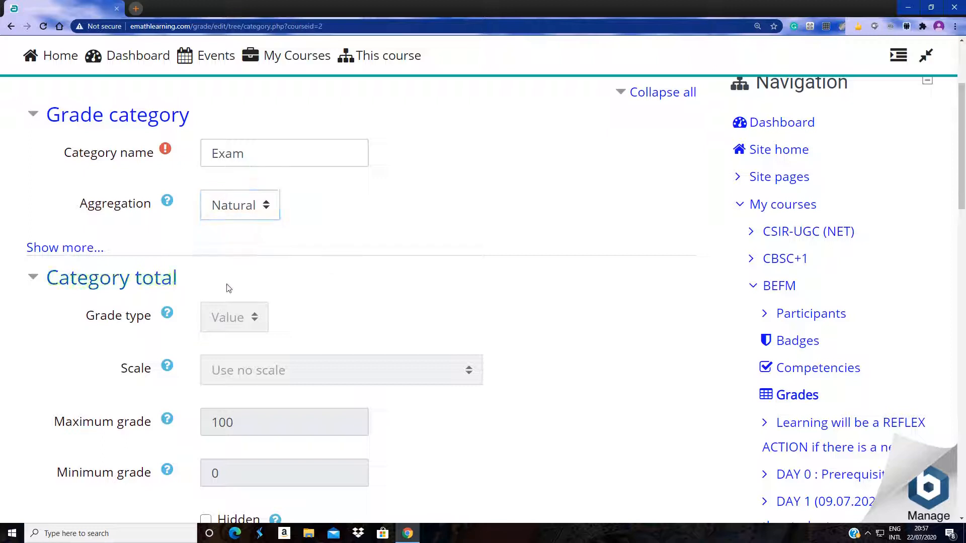
left_click(81, 249)
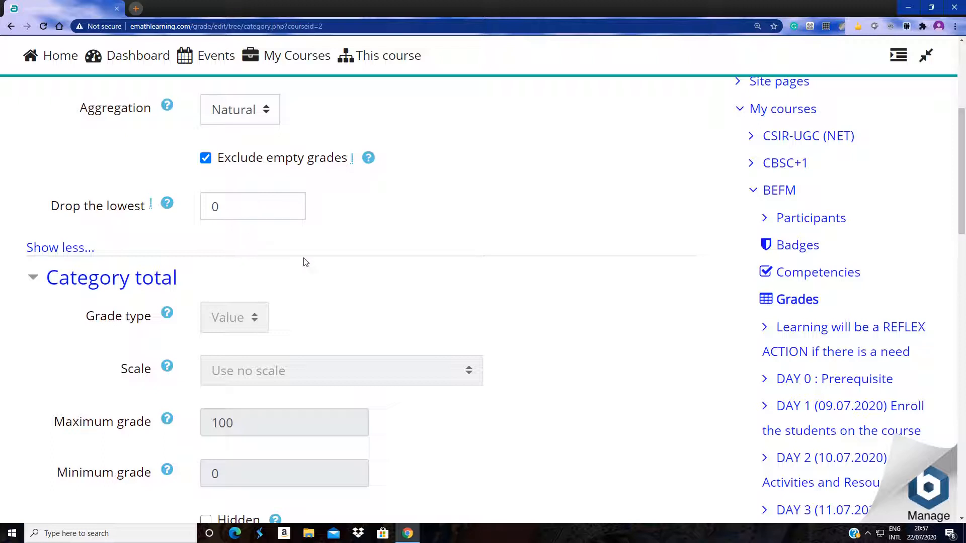
scroll(362, 265, "down", 2)
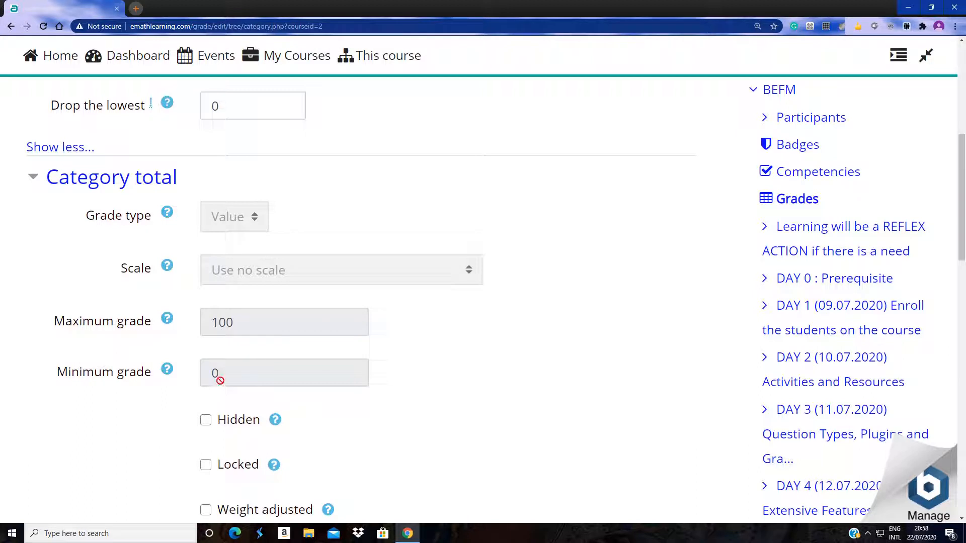
scroll(471, 358, "down", 4)
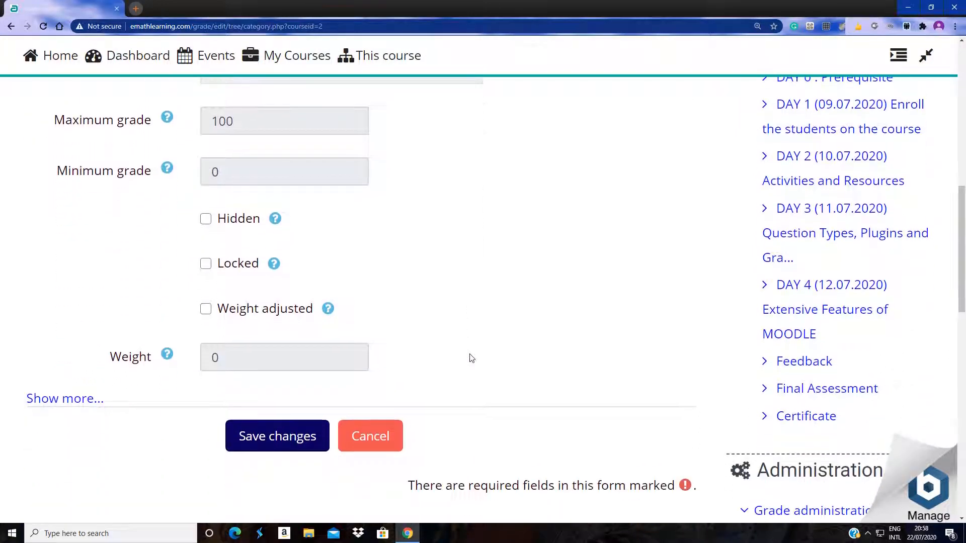
left_click(275, 444)
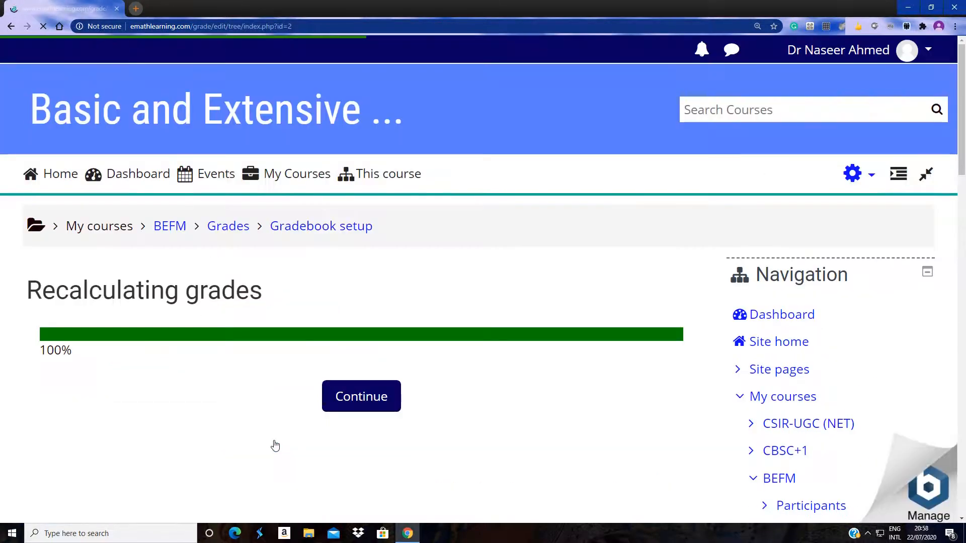
left_click(372, 408)
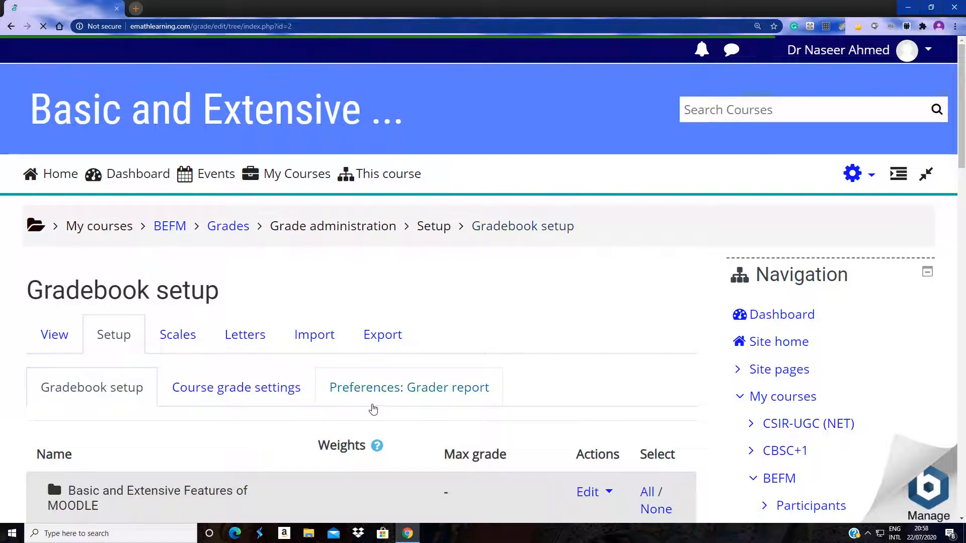
- Add a new grade item named Exam1 with the grade type Value
scroll(378, 372, "down", 9)
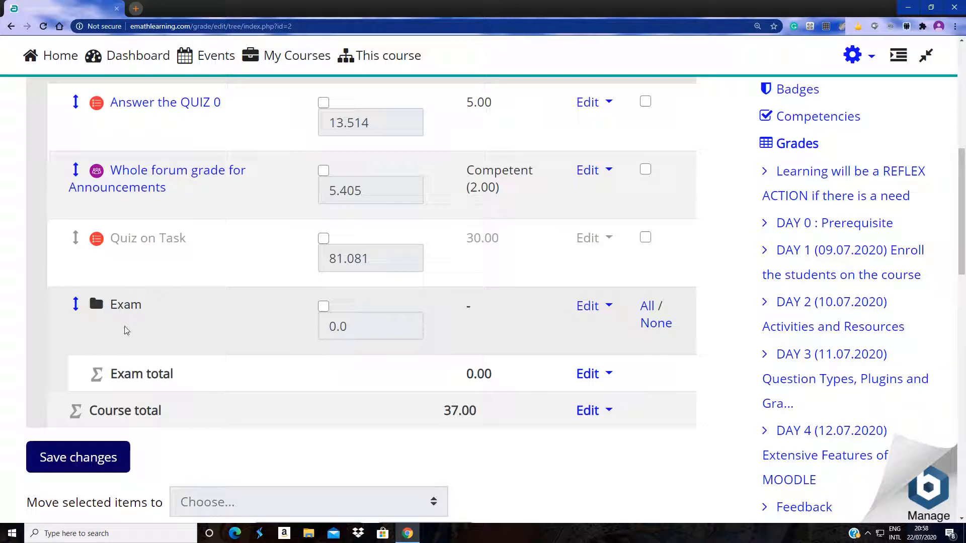
scroll(194, 369, "down", 3)
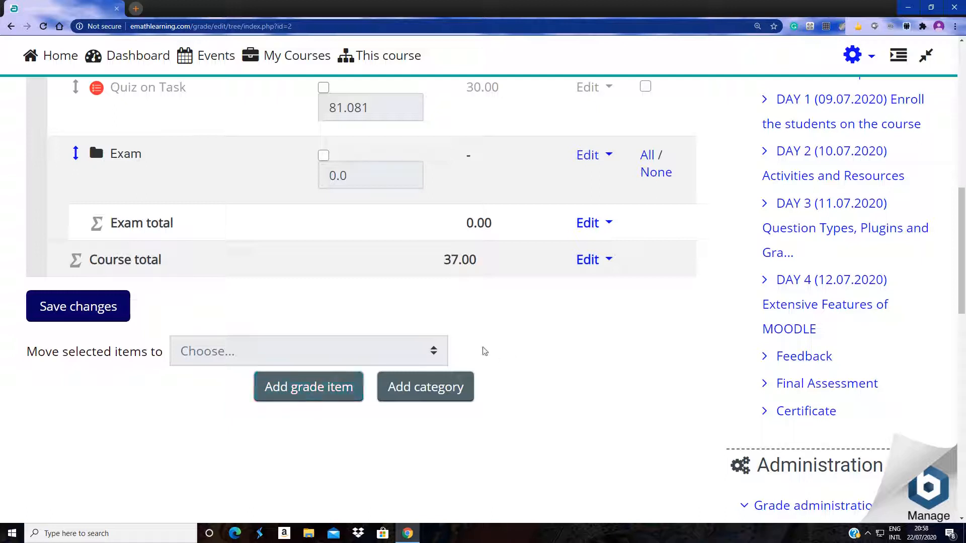
left_click(320, 392)
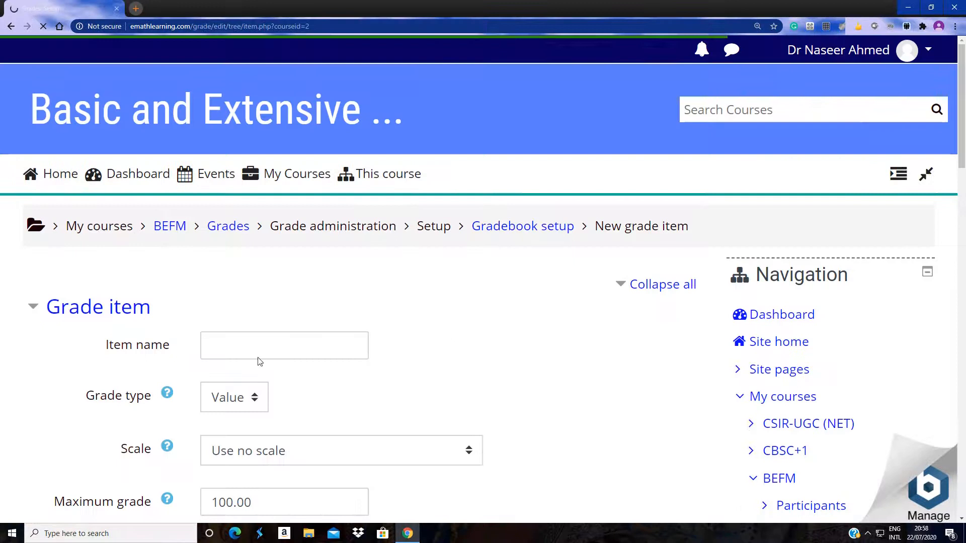
left_click(226, 343)
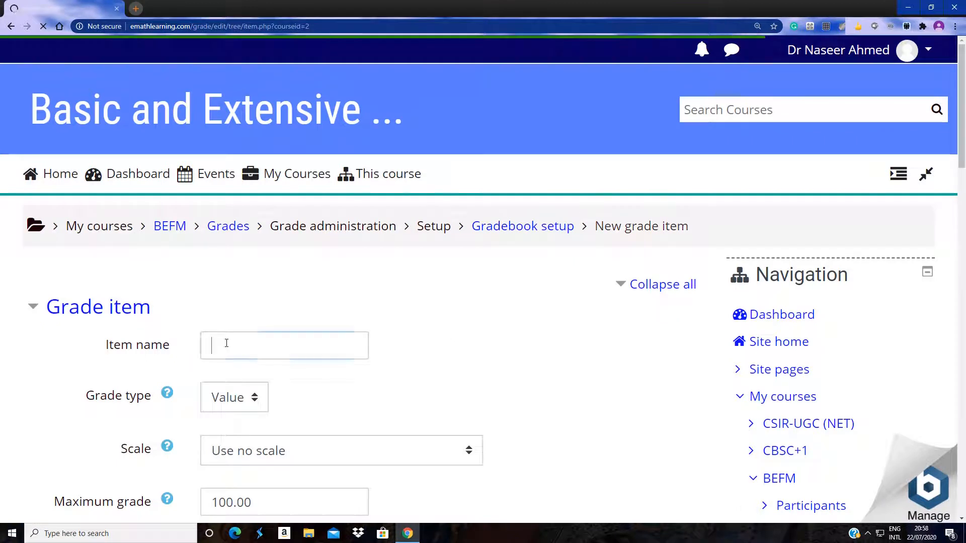
type("E")
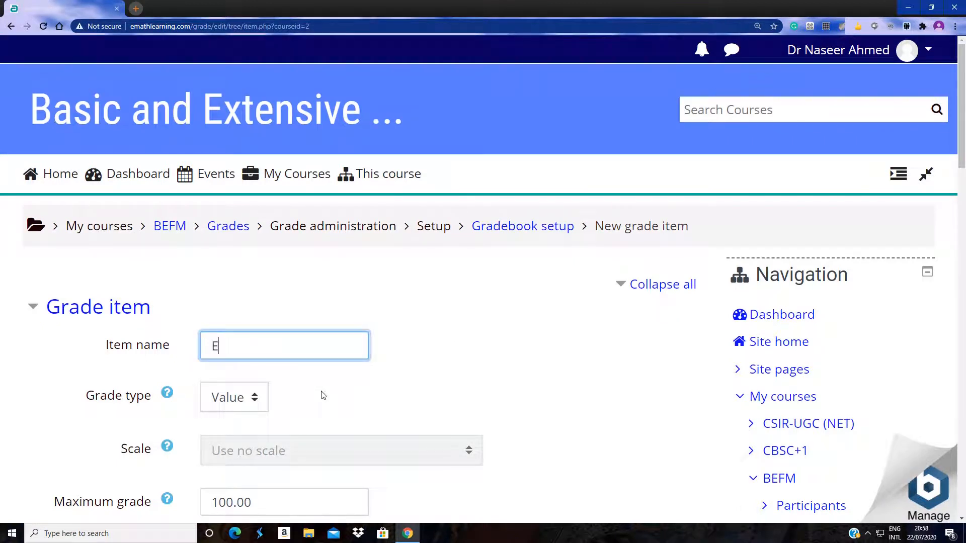
type("xam1")
left_click(258, 404)
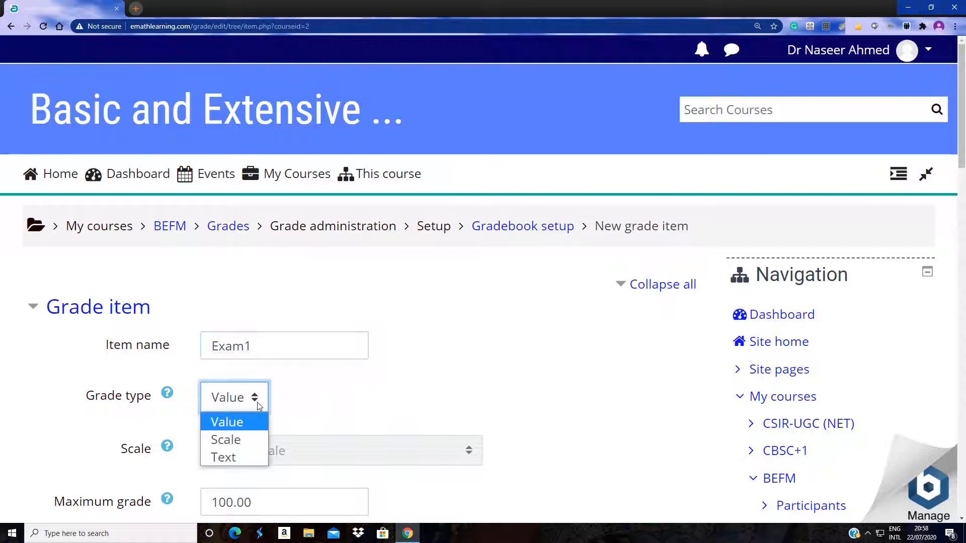
left_click(244, 425)
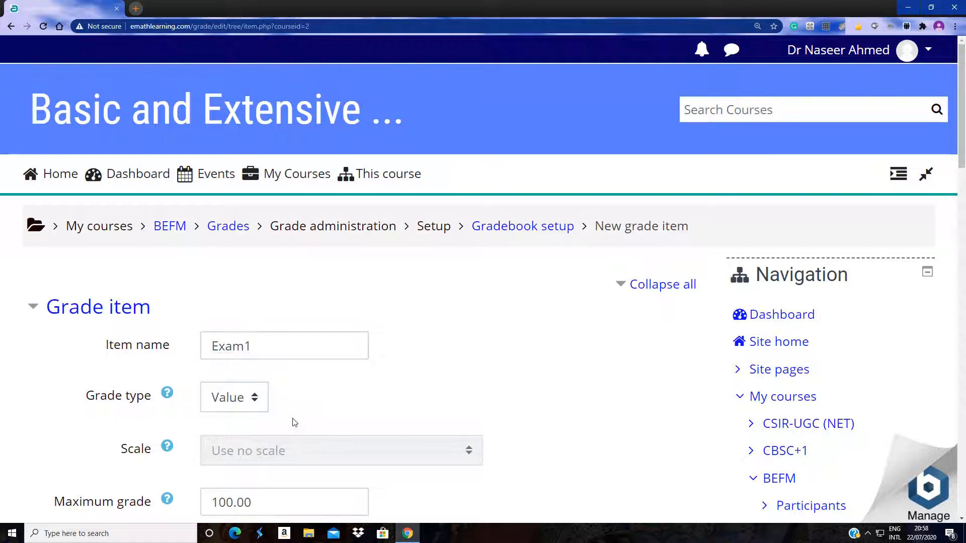
- Set the maximum grade of the Exam1 item to 50.00
scroll(289, 423, "down", 3)
left_click(236, 320)
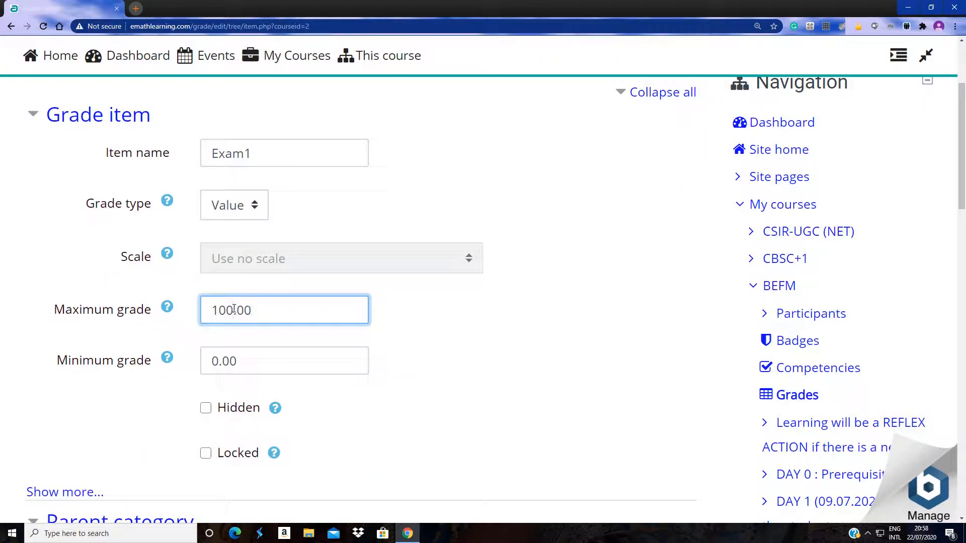
left_click_drag(233, 311, 204, 311)
type("50")
left_click(400, 390)
- Assign the Exam1 item to the Exam grade category, save it, and continue to the gradebook setup
scroll(401, 436, "down", 4)
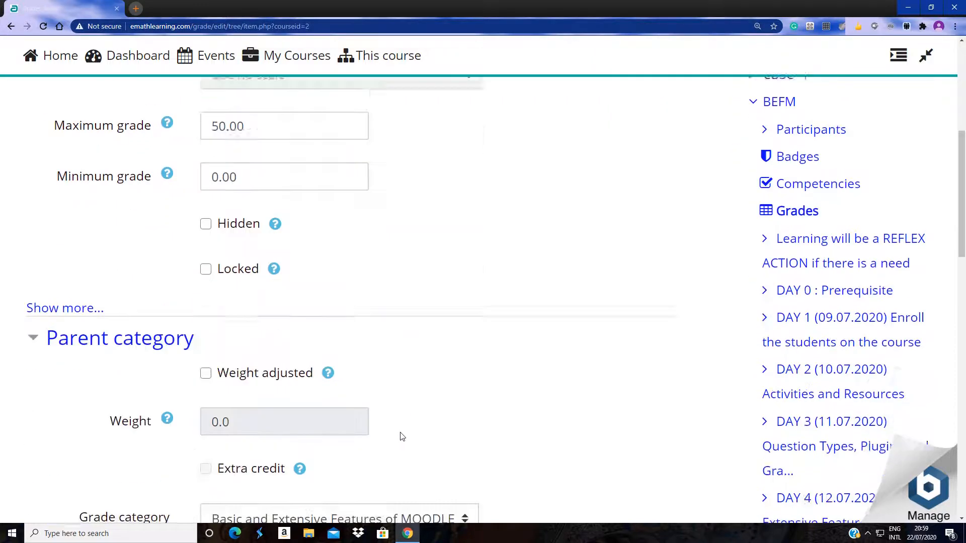
scroll(297, 365, "down", 3)
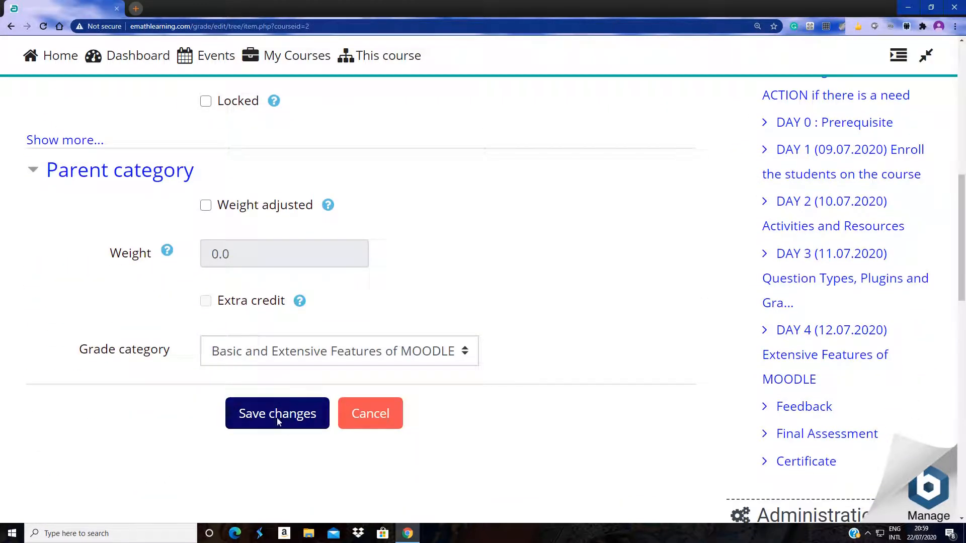
left_click(276, 358)
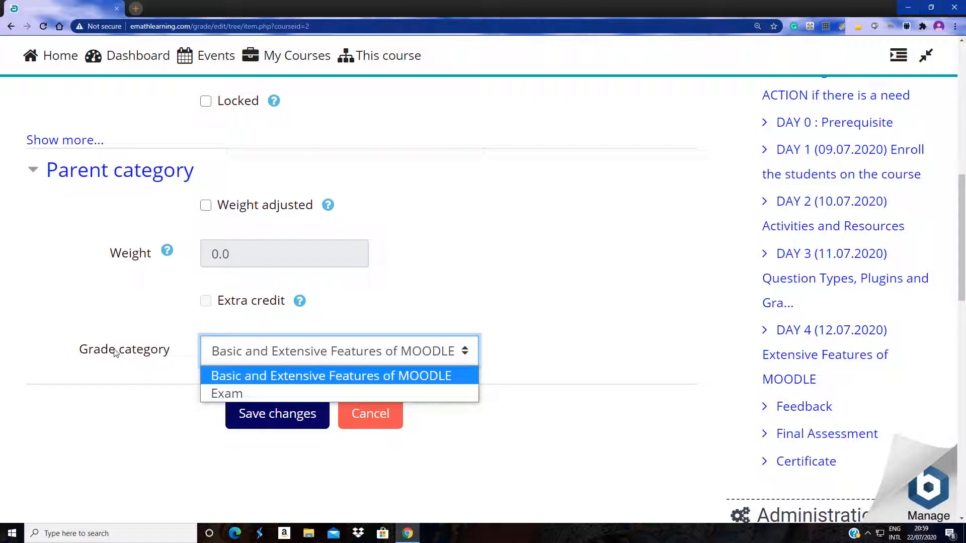
left_click(226, 395)
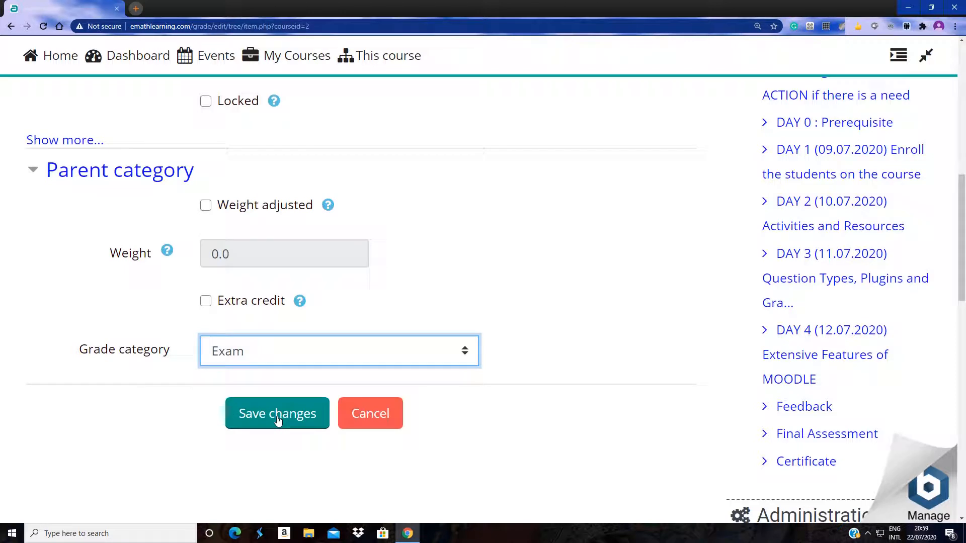
left_click(274, 356)
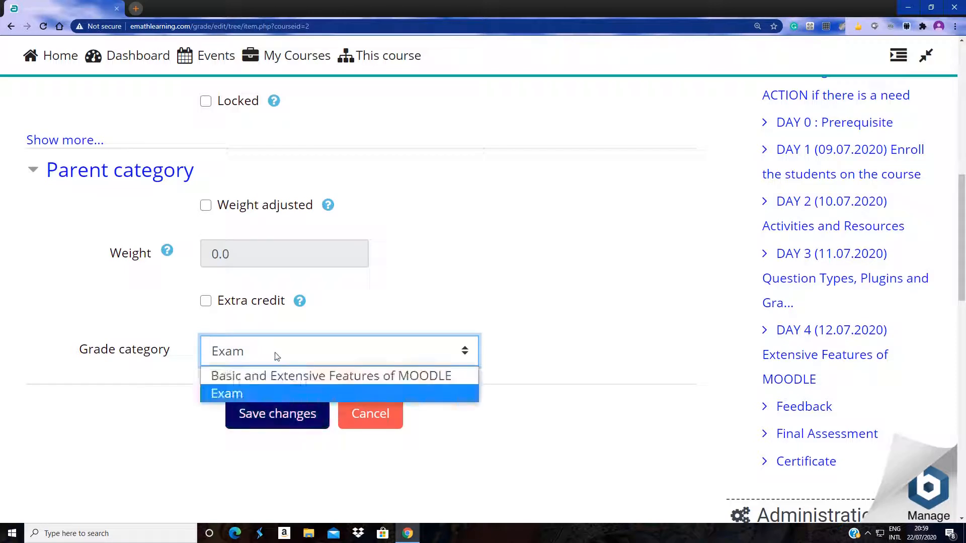
left_click(246, 395)
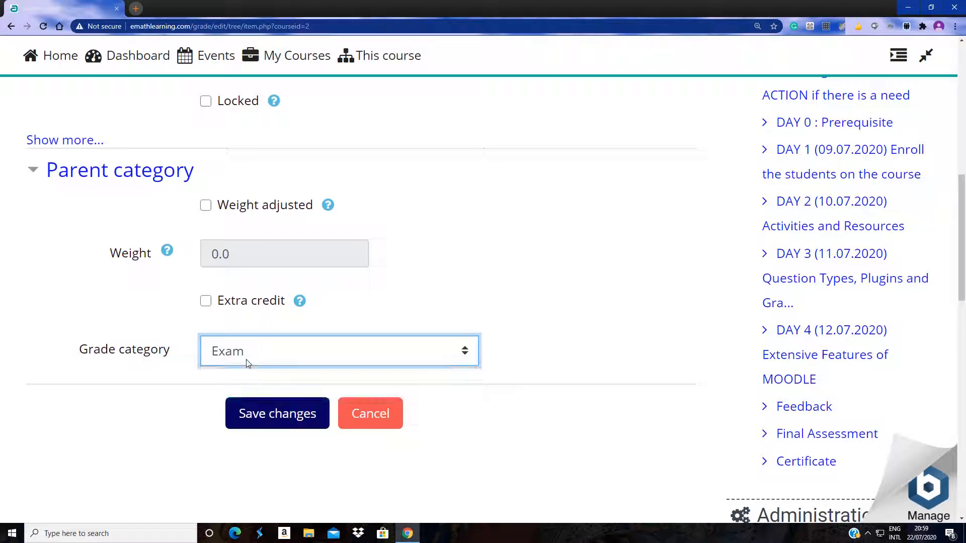
left_click(276, 418)
left_click(275, 418)
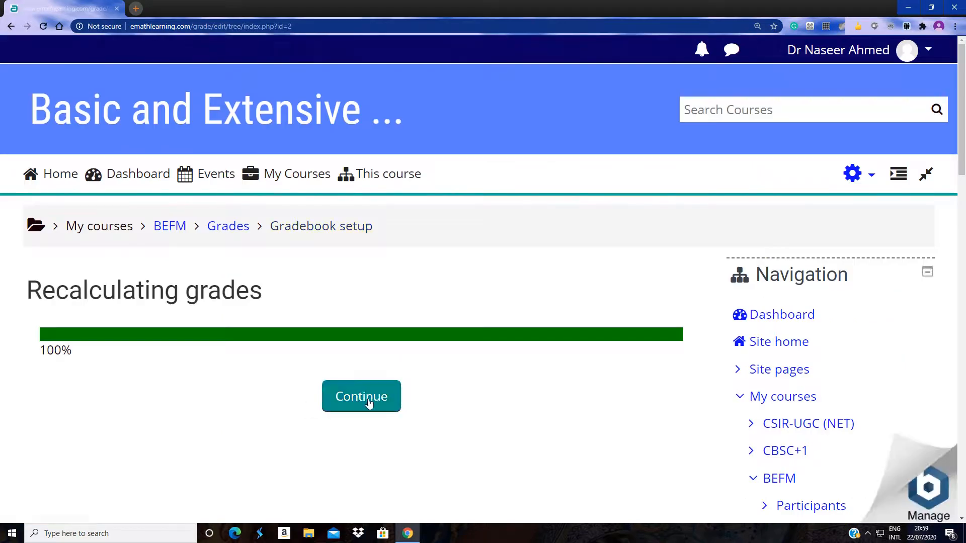
left_click(369, 398)
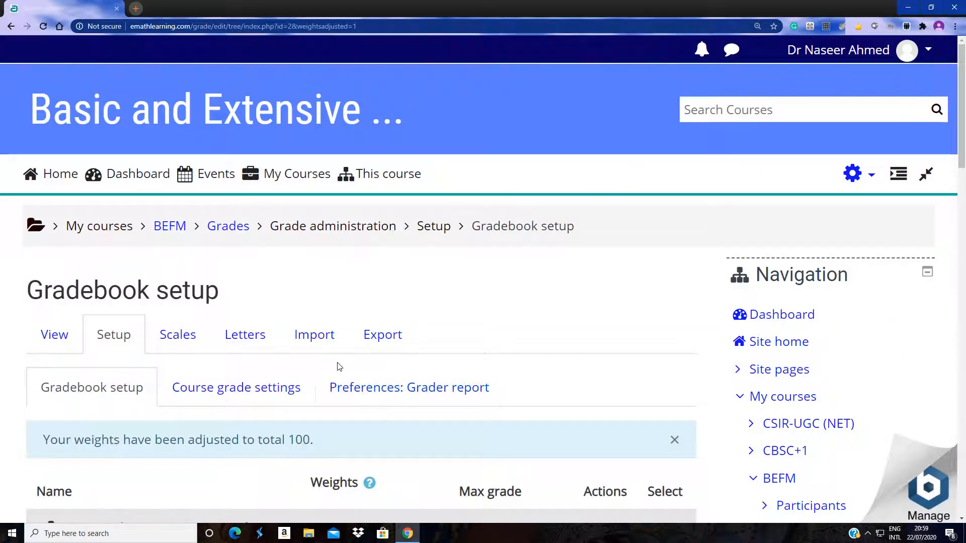
- Start another grade item in the gradebook setup and name it Exam2
scroll(338, 367, "down", 10)
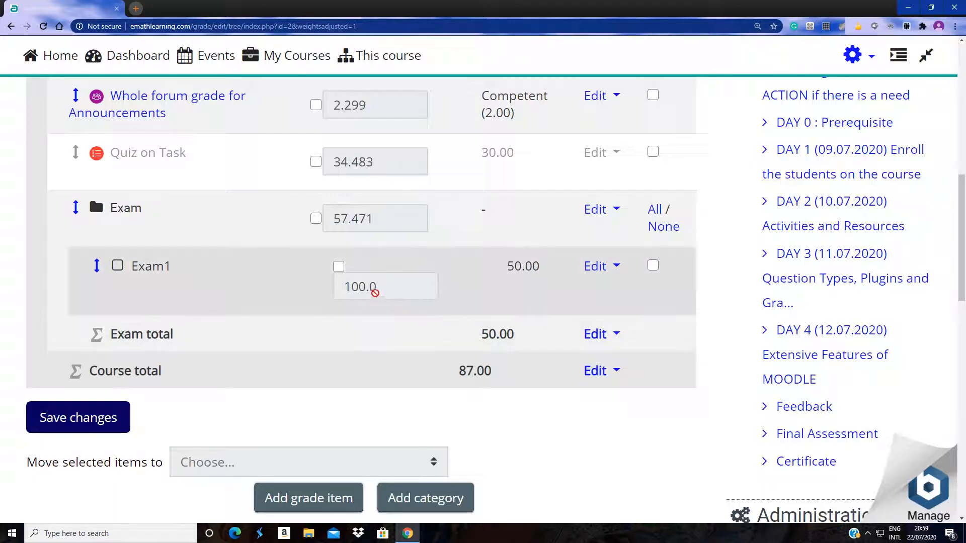
scroll(282, 463, "down", 1)
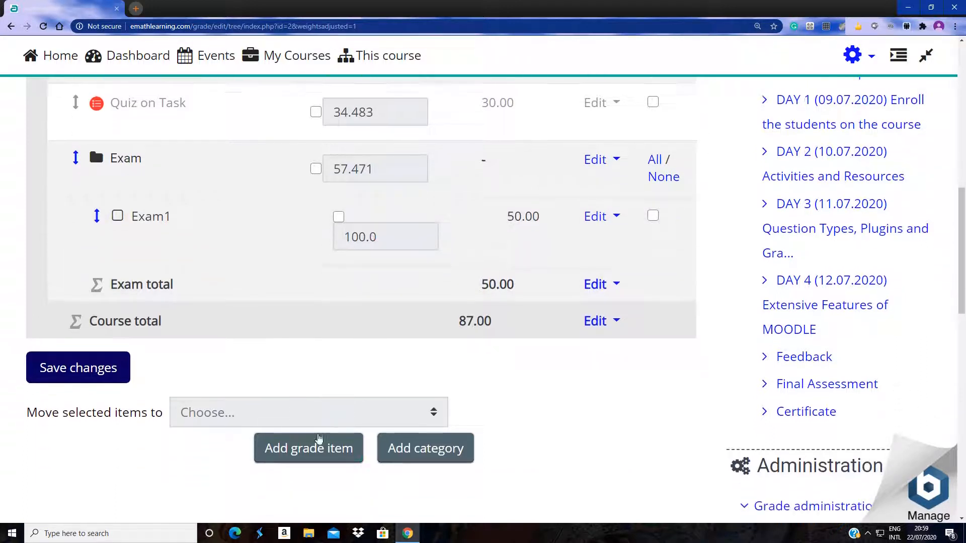
left_click(300, 448)
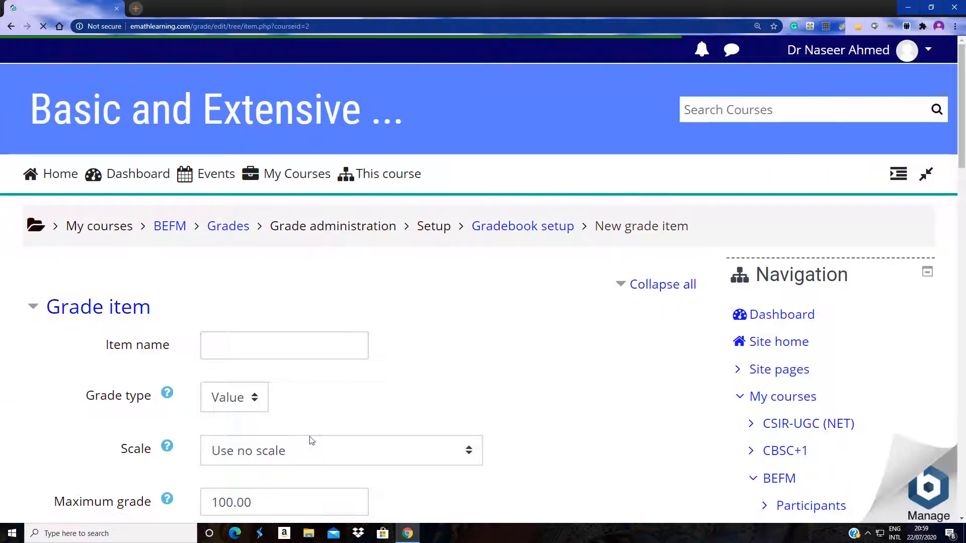
left_click(256, 350)
type("Exam2")
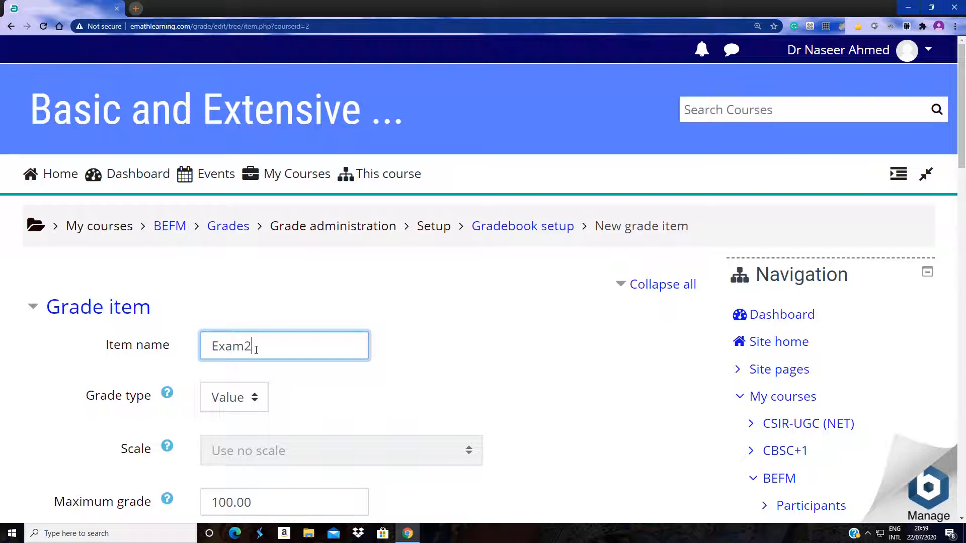
left_click(312, 387)
- Set the maximum grade of the Exam2 item to 50.00
scroll(312, 388, "down", 4)
scroll(312, 388, "down", 3)
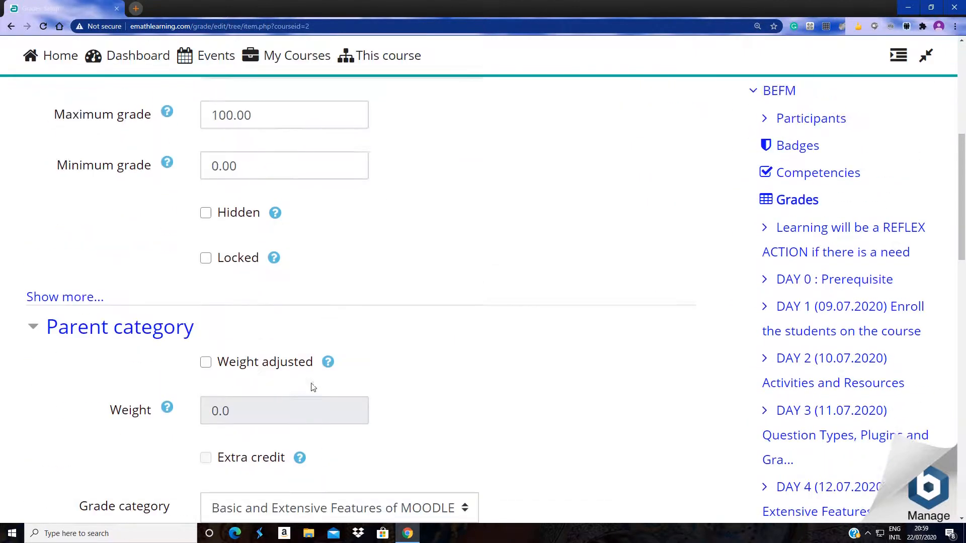
scroll(313, 388, "up", 3)
left_click_drag(233, 260, 202, 262)
type("50")
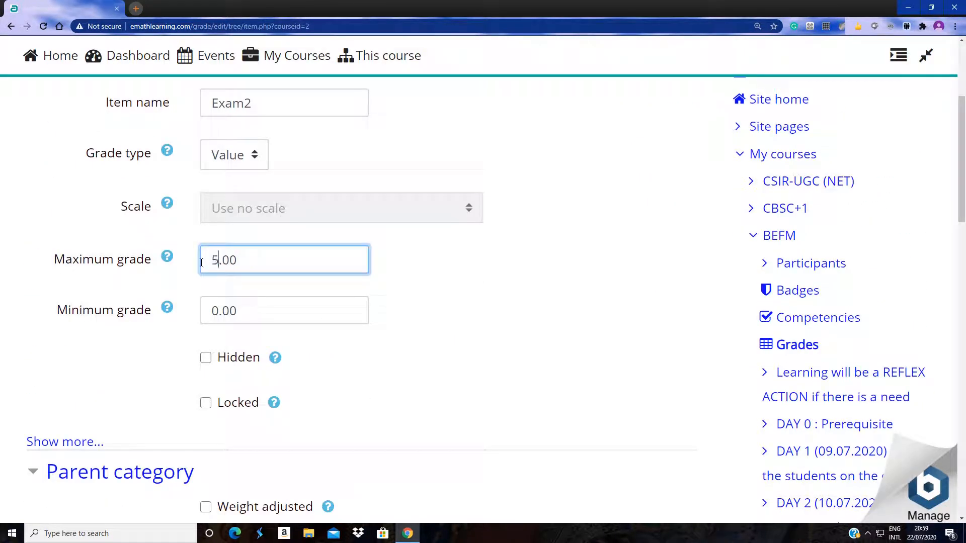
left_click(373, 302)
- Place the Exam2 item in the Exam grade category, save it, and continue to the gradebook setup
scroll(394, 356, "down", 6)
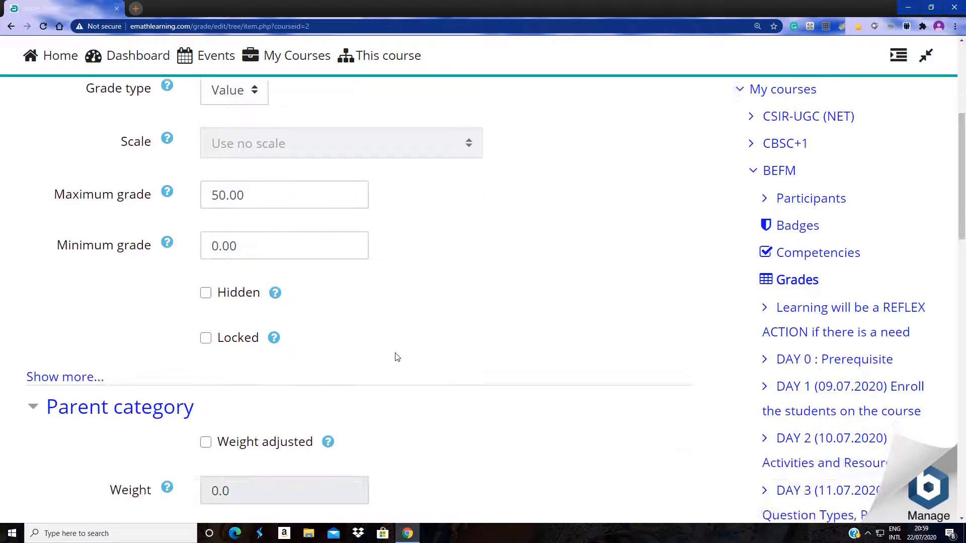
left_click(265, 359)
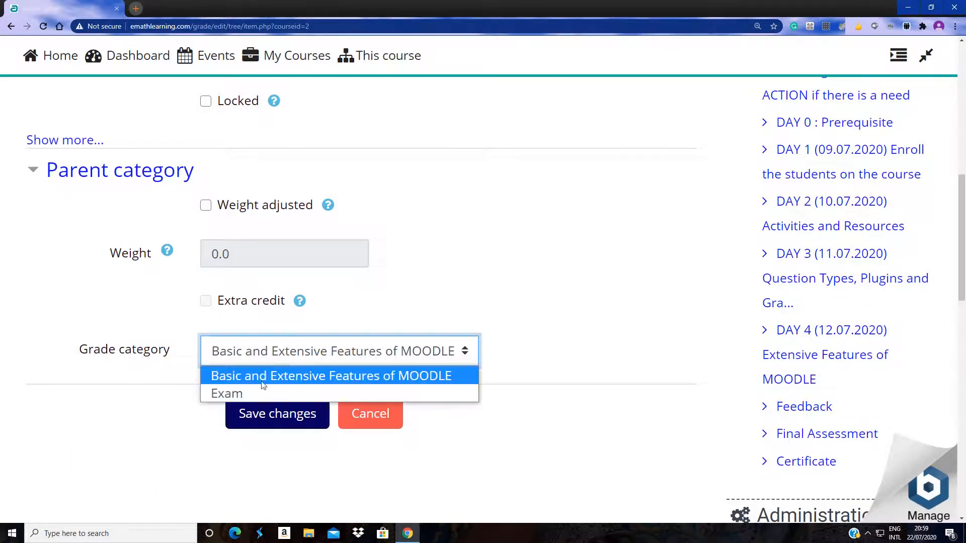
left_click(261, 392)
left_click(265, 417)
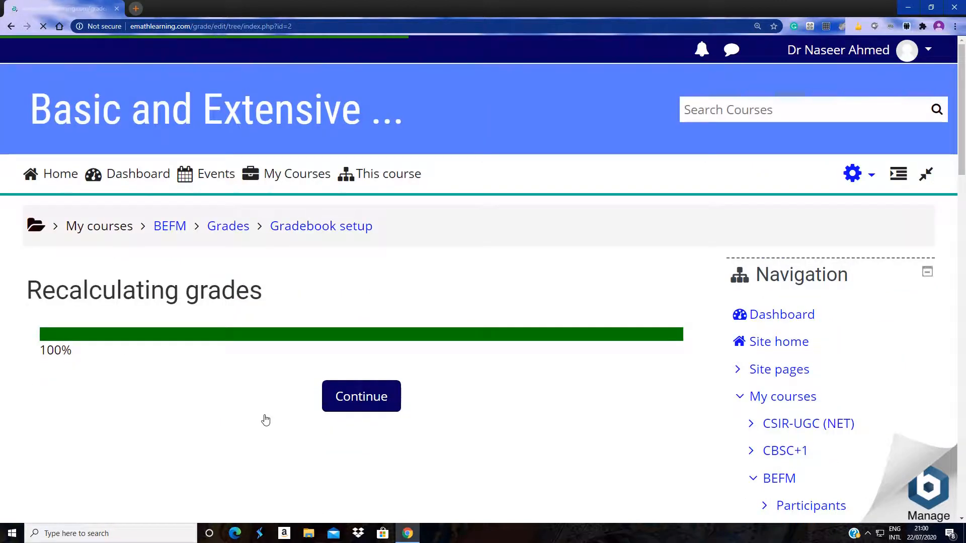
left_click(344, 406)
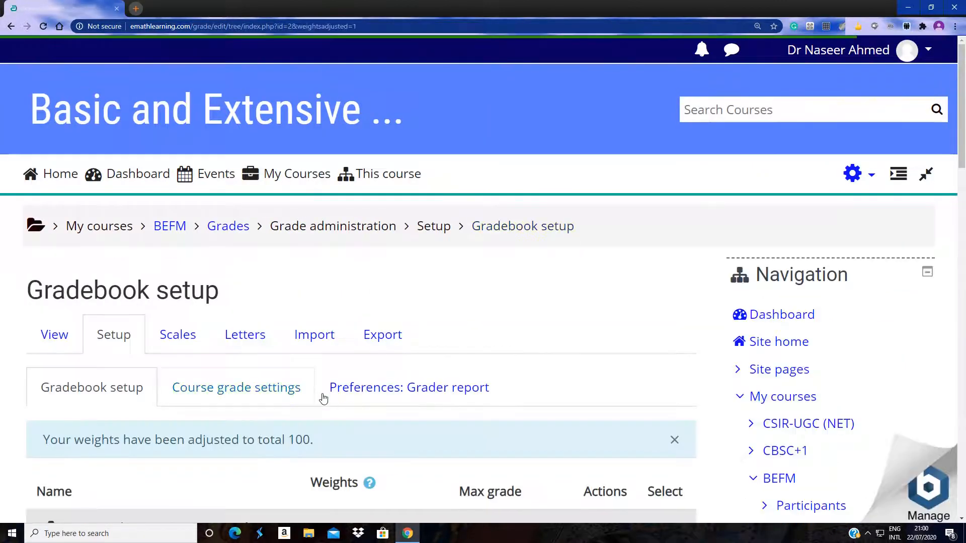
- Start a third exam grade item in the gradebook setup and name it Exam3
scroll(297, 382, "down", 10)
scroll(277, 371, "down", 5)
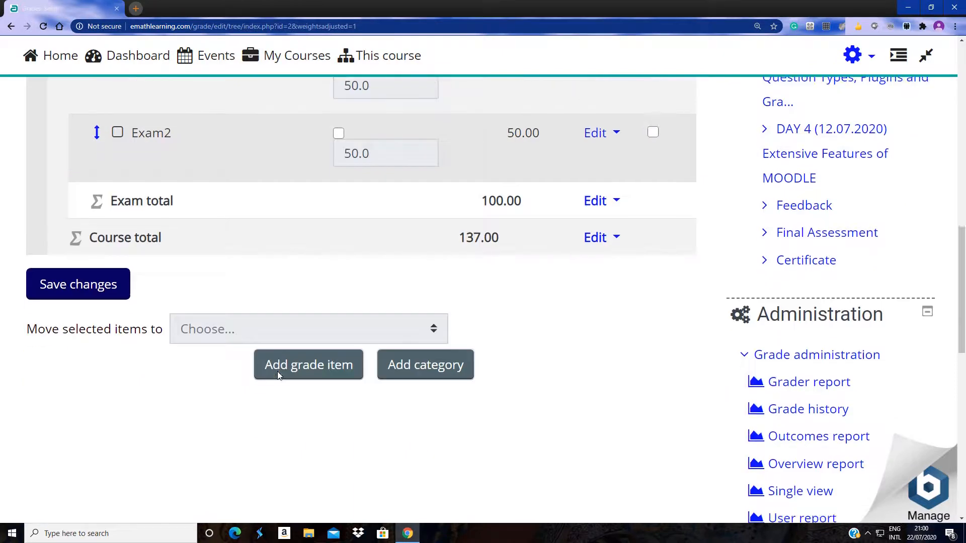
scroll(276, 371, "up", 2)
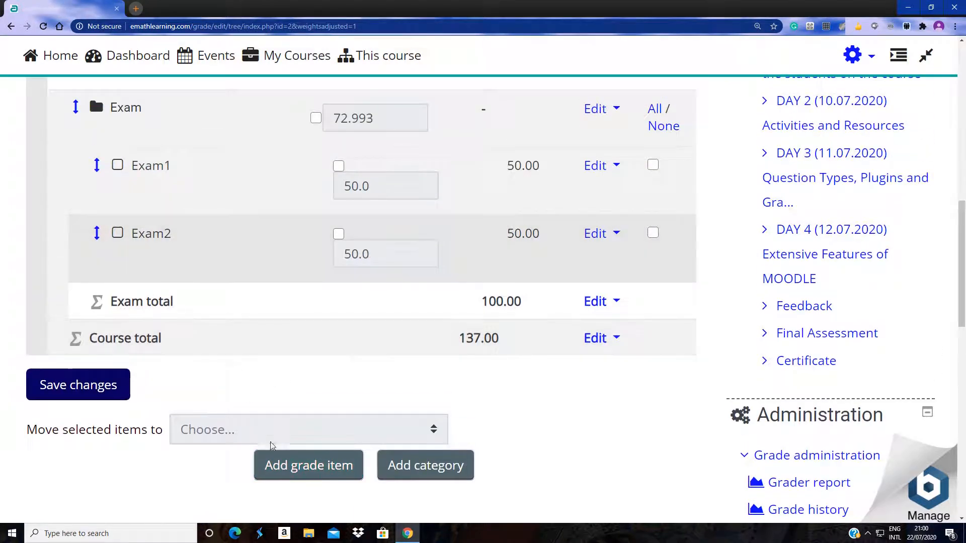
left_click(293, 471)
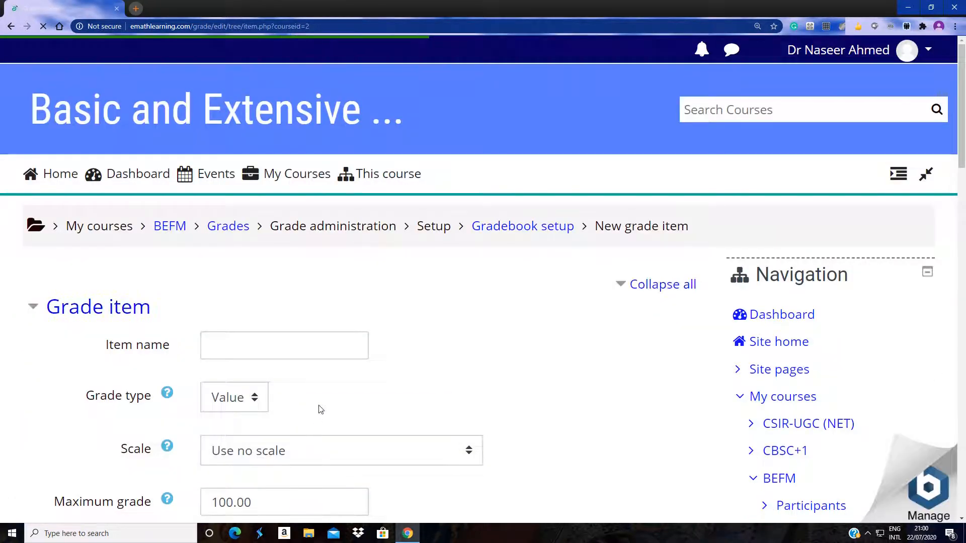
left_click(238, 356)
type("Exam")
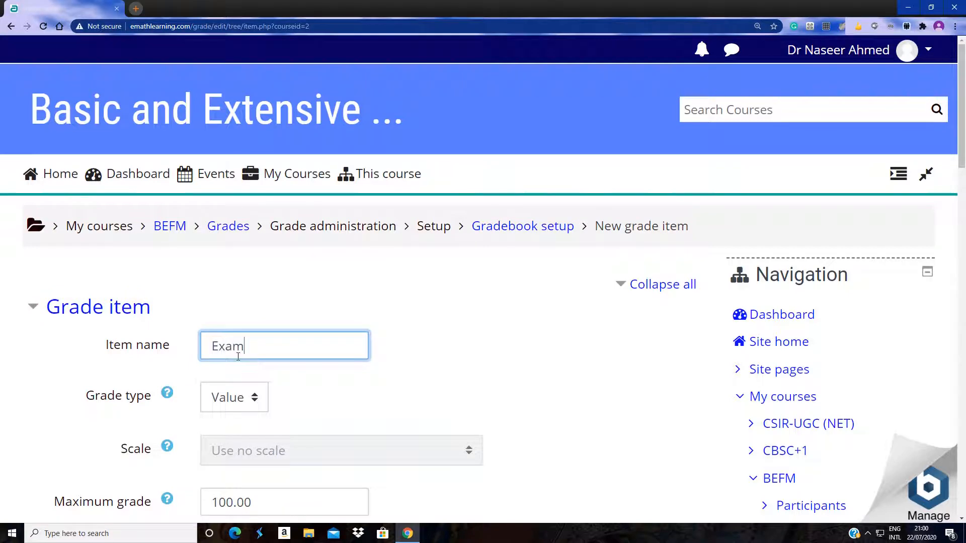
type("3")
- Set the maximum grade of the Exam3 item to 50.00
scroll(257, 382, "down", 5)
left_click_drag(232, 266, 202, 260)
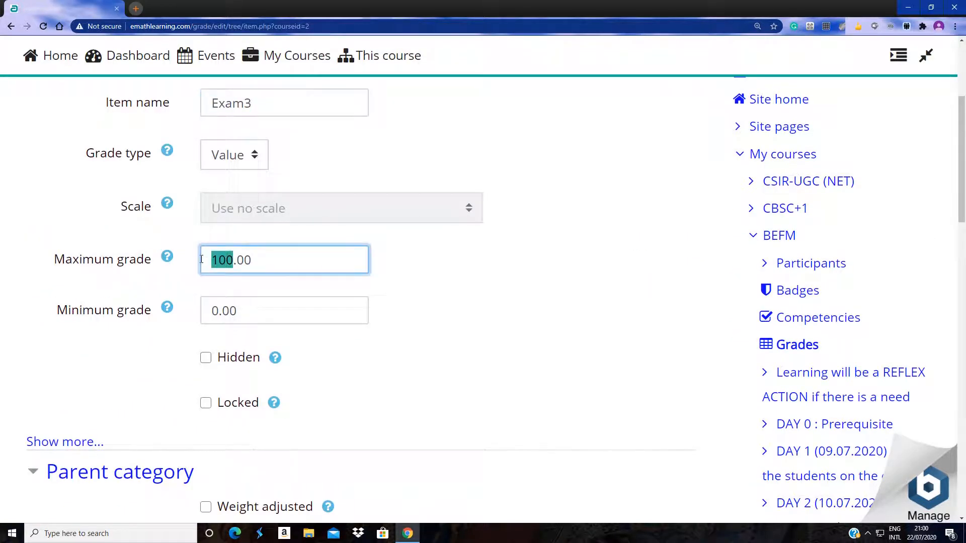
type("50")
left_click(377, 409)
- Put the Exam3 item under the Exam grade category, save it, and continue to the gradebook setup
scroll(373, 412, "down", 6)
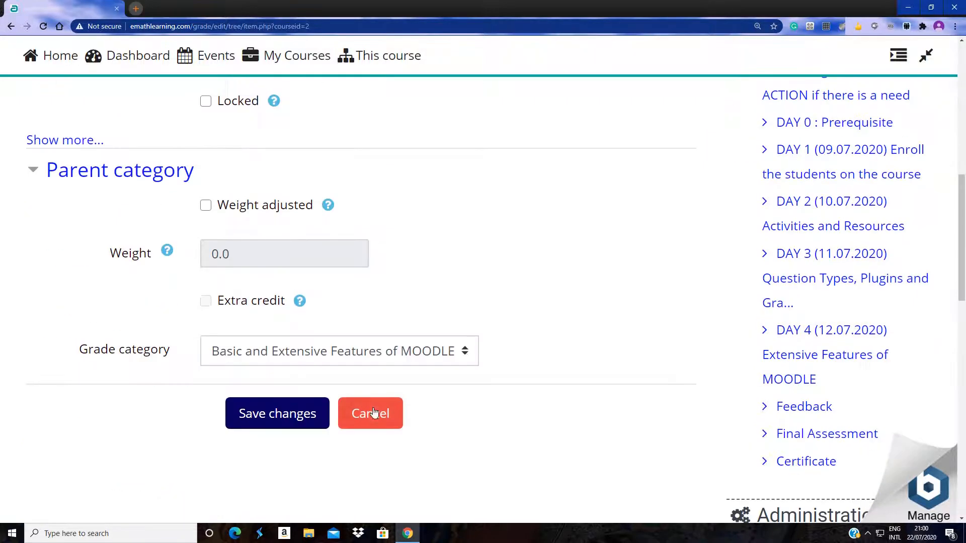
left_click(261, 355)
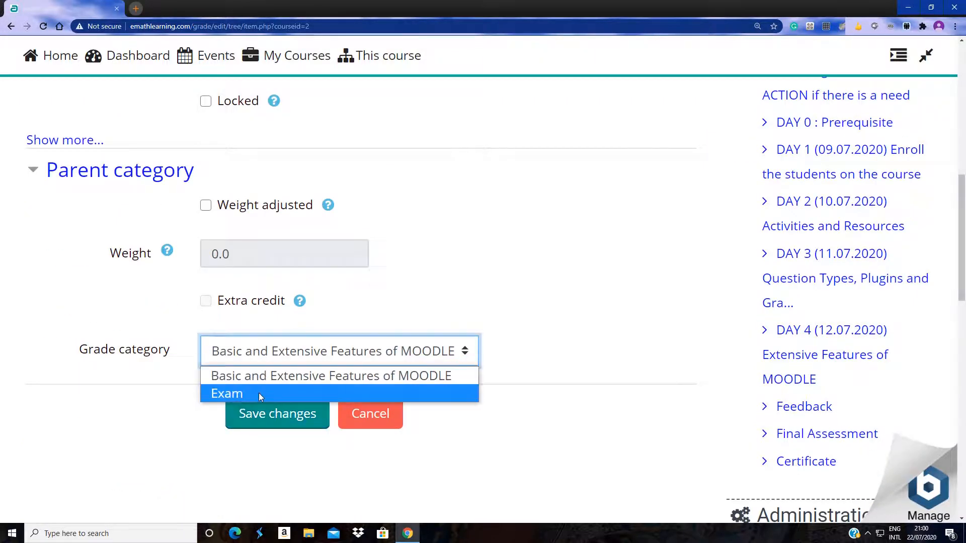
left_click(259, 393)
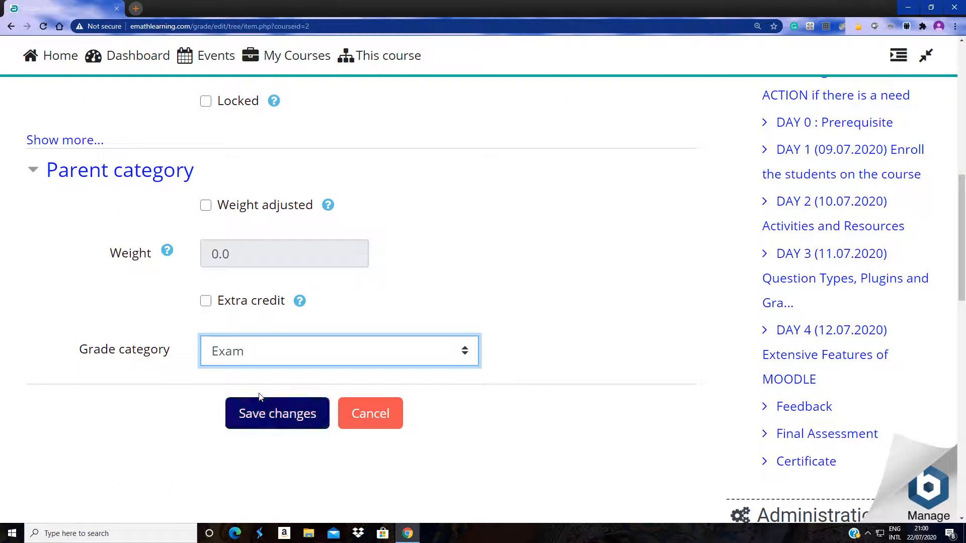
left_click(273, 418)
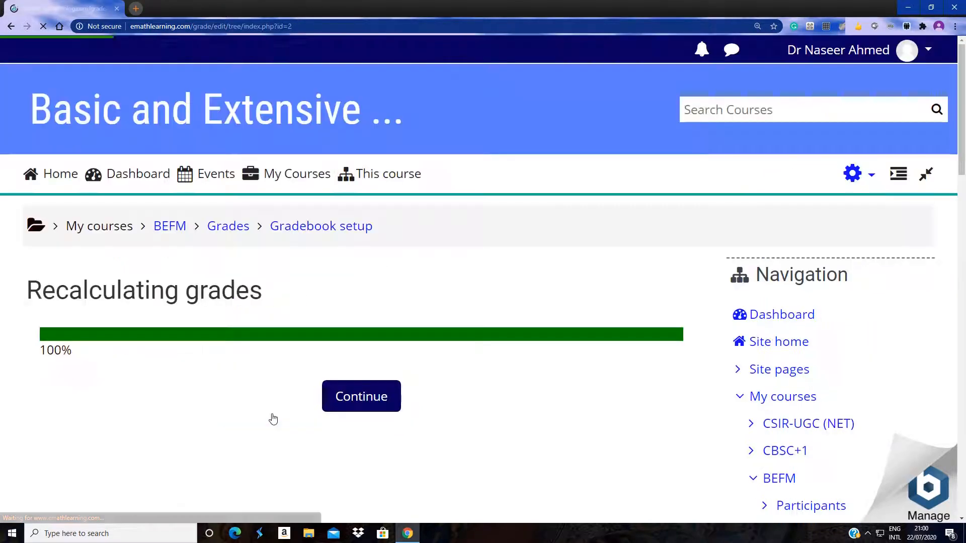
left_click(363, 403)
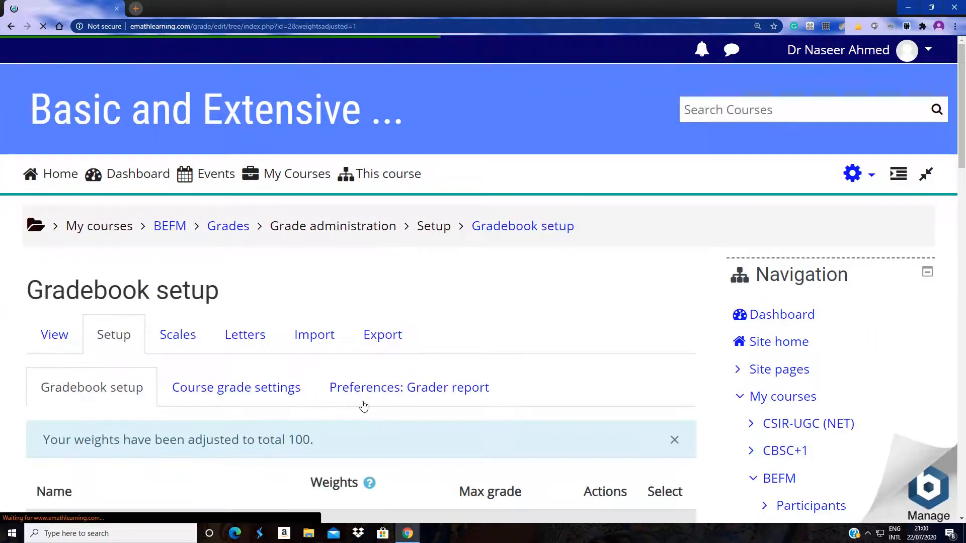
- Examine the weights and maximum grades of the course items and the Exam category, along with the exam and course totals
scroll(323, 365, "down", 10)
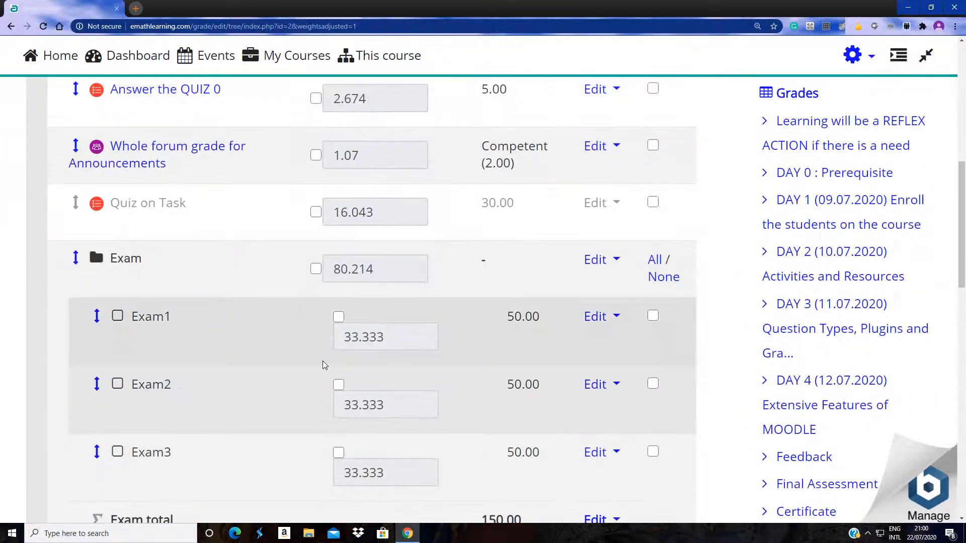
scroll(324, 365, "up", 2)
scroll(324, 364, "down", 5)
scroll(324, 365, "up", 1)
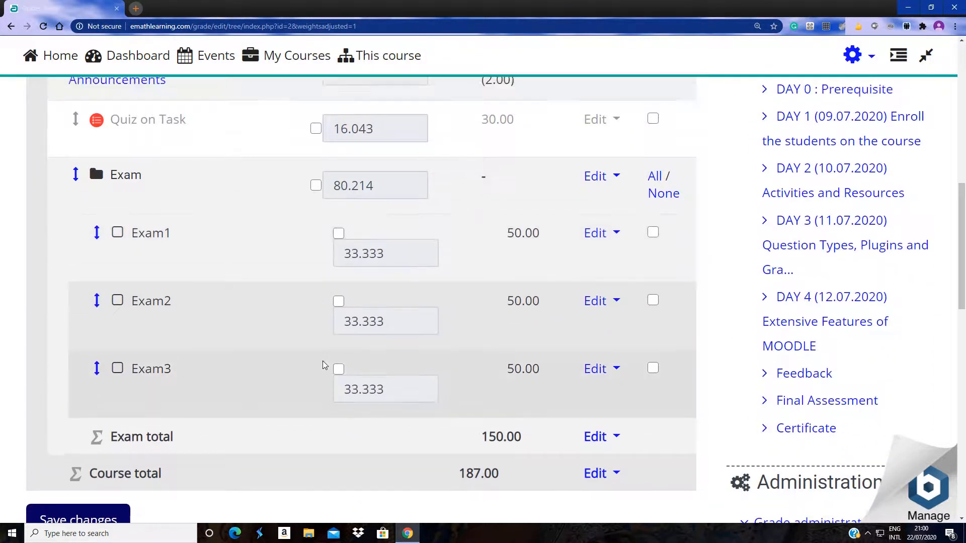
scroll(323, 366, "up", 3)
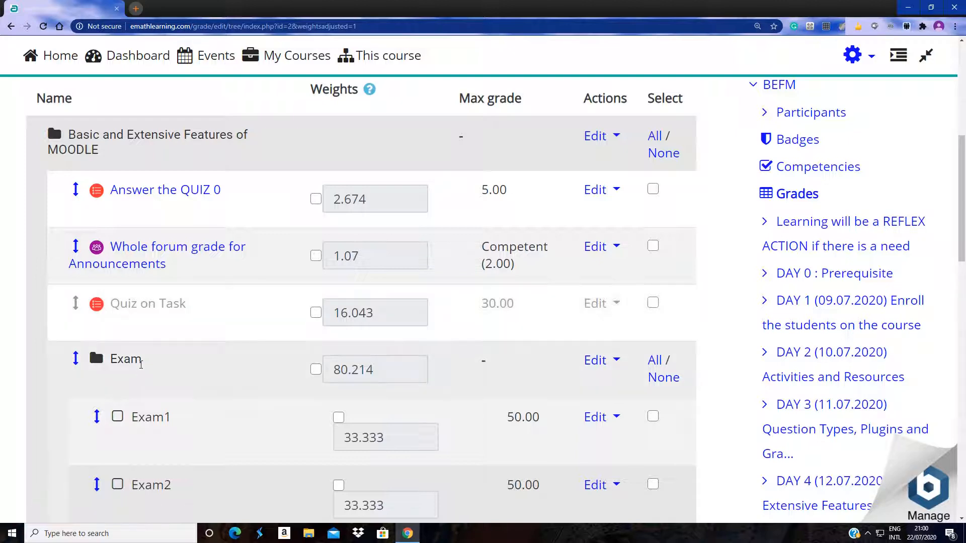
scroll(141, 364, "down", 3)
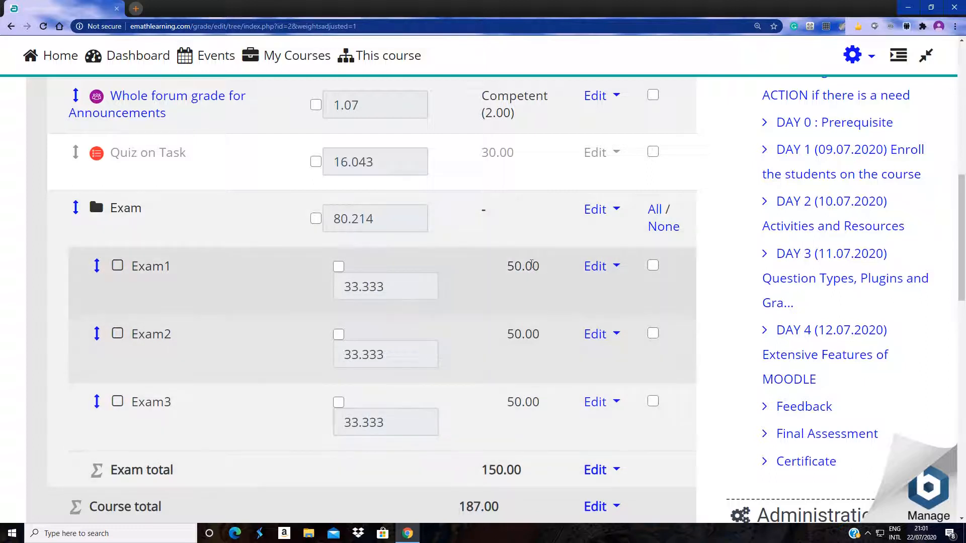
scroll(515, 256, "down", 2)
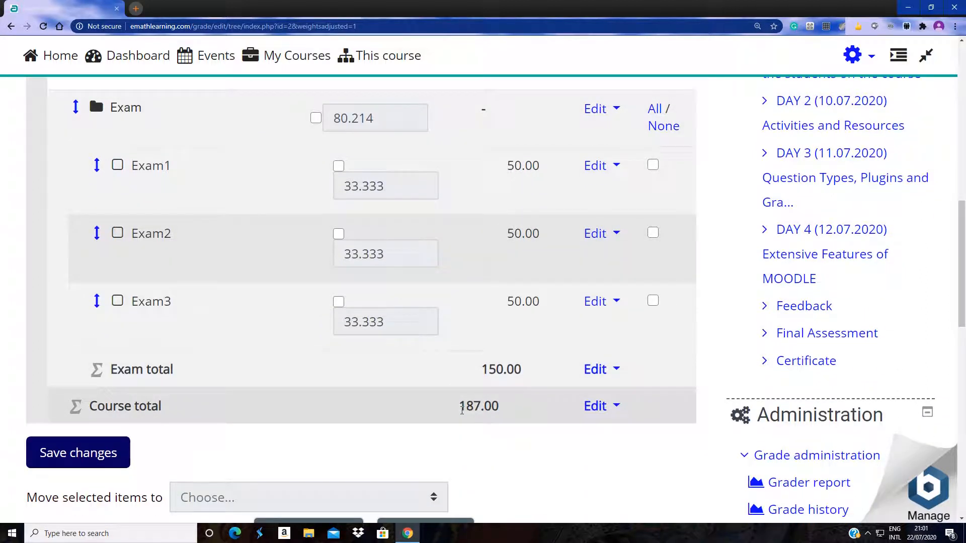
scroll(503, 397, "up", 1)
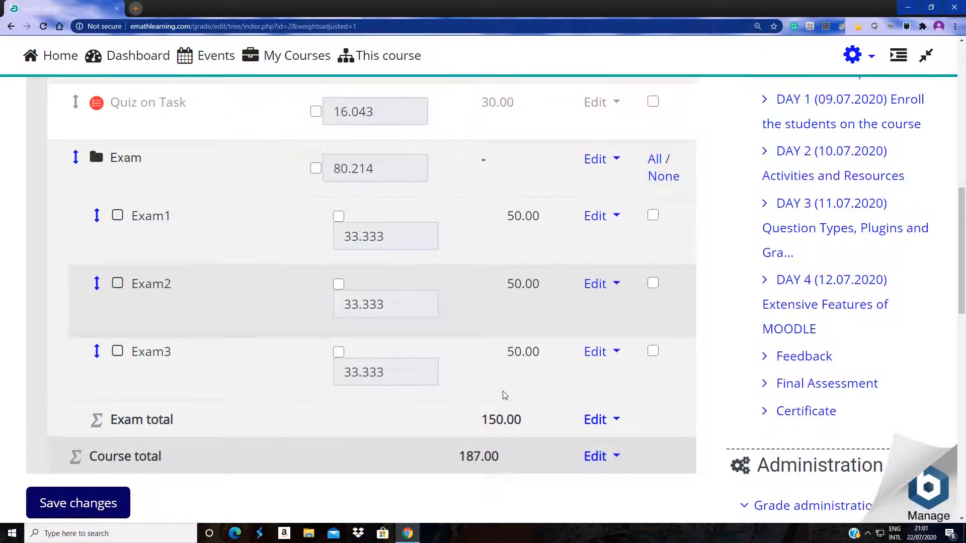
scroll(519, 319, "up", 2)
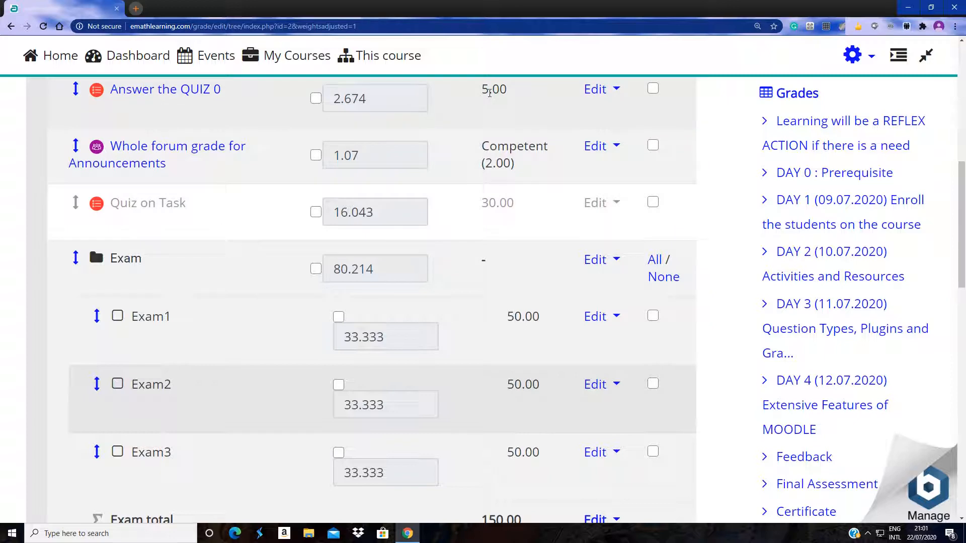
- Check the exam and course totals in the gradebook setup and read the help on the Weights column
scroll(486, 224, "down", 2)
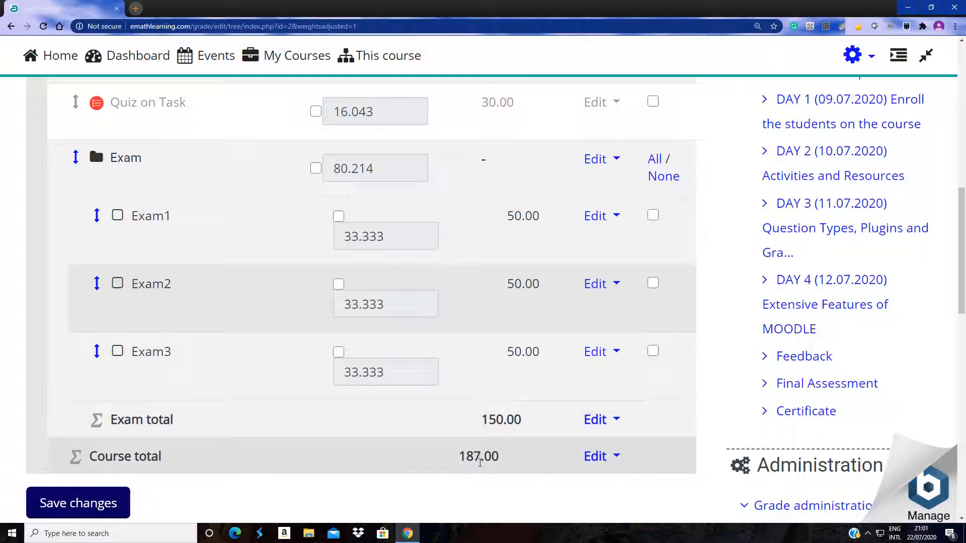
scroll(520, 437, "up", 4)
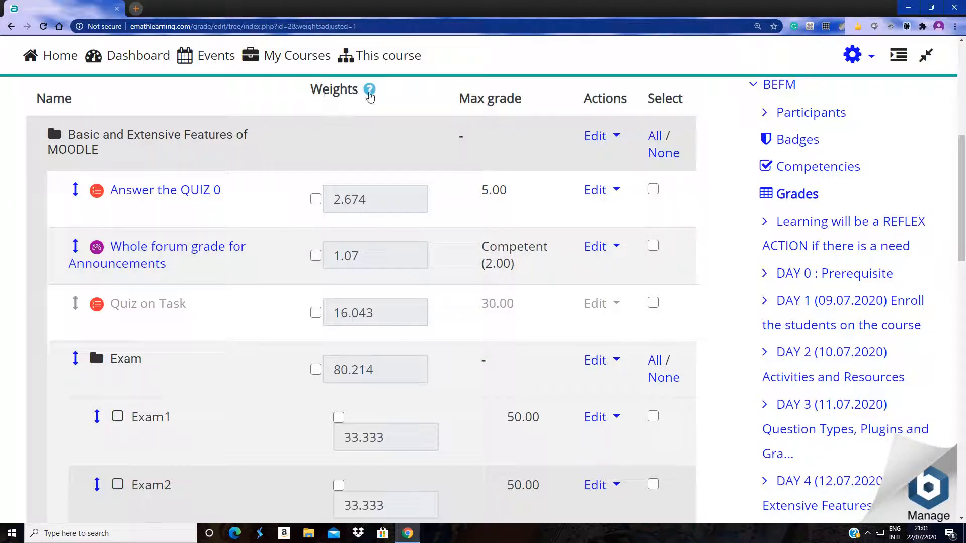
left_click(369, 93)
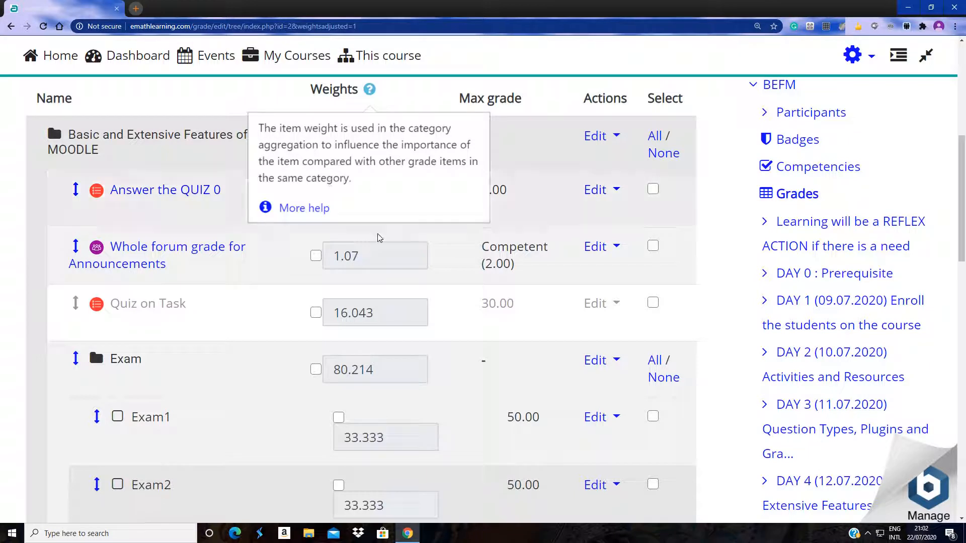
left_click(448, 242)
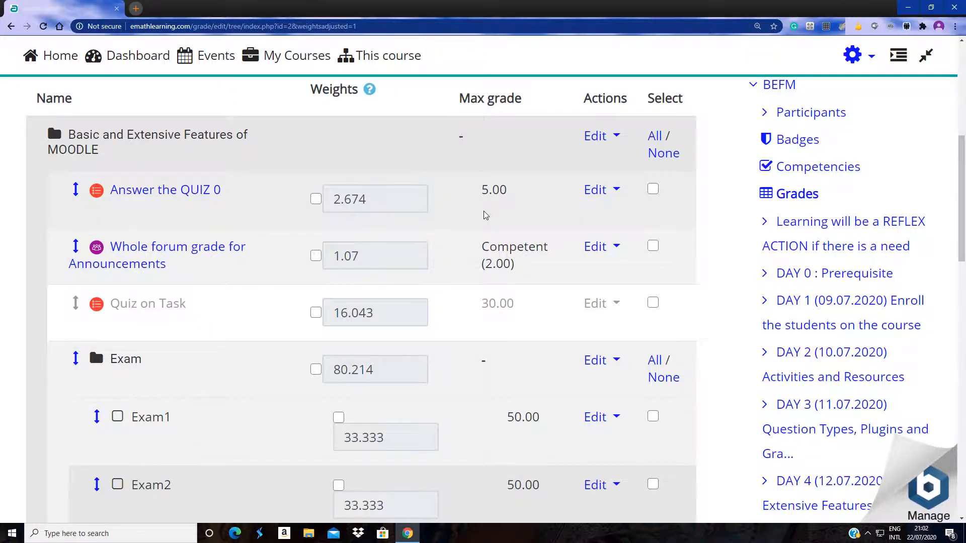
- Open the calculation editor for the Exam total
scroll(485, 217, "down", 5)
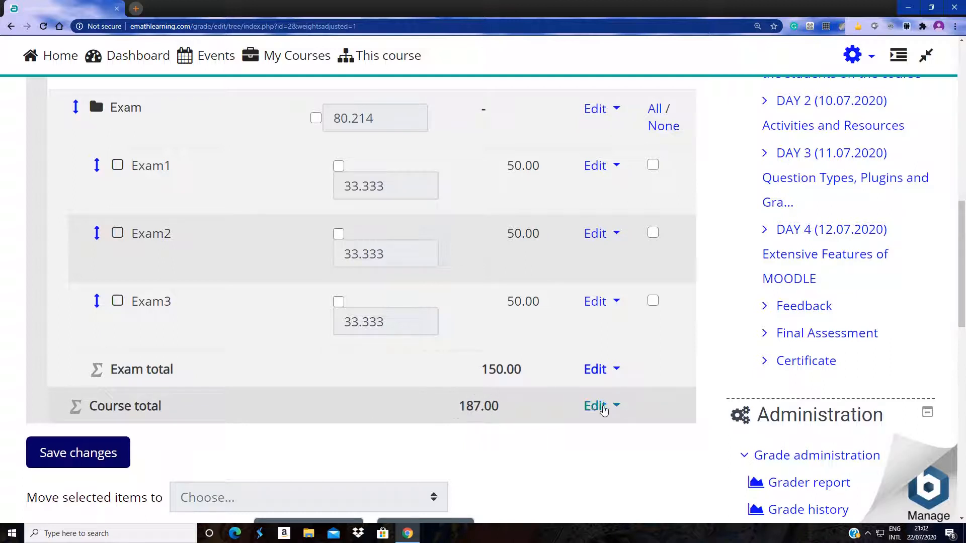
left_click(602, 407)
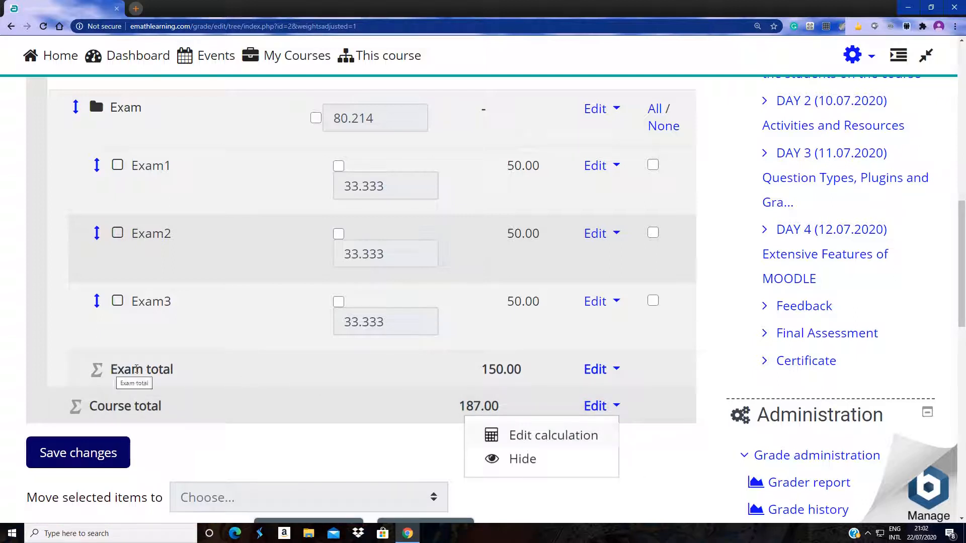
left_click(603, 372)
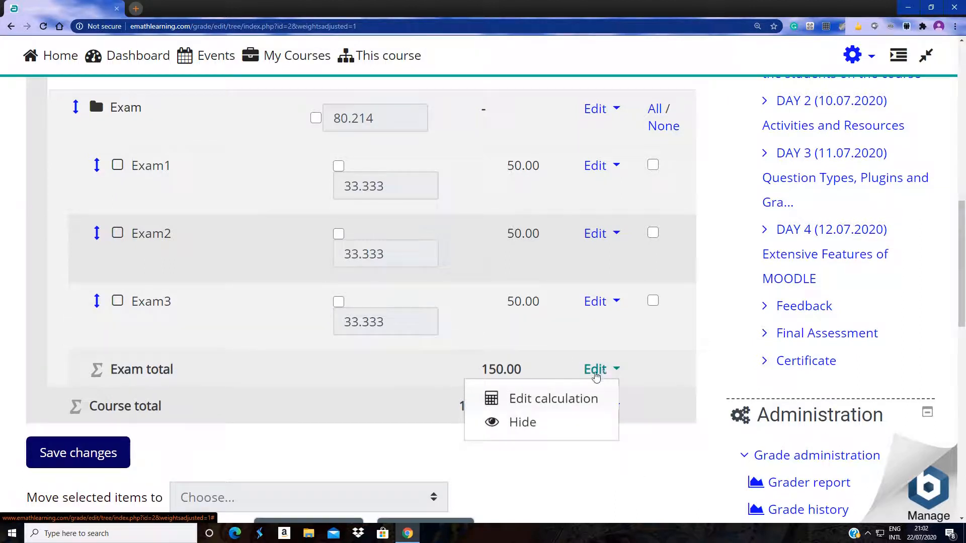
left_click(547, 400)
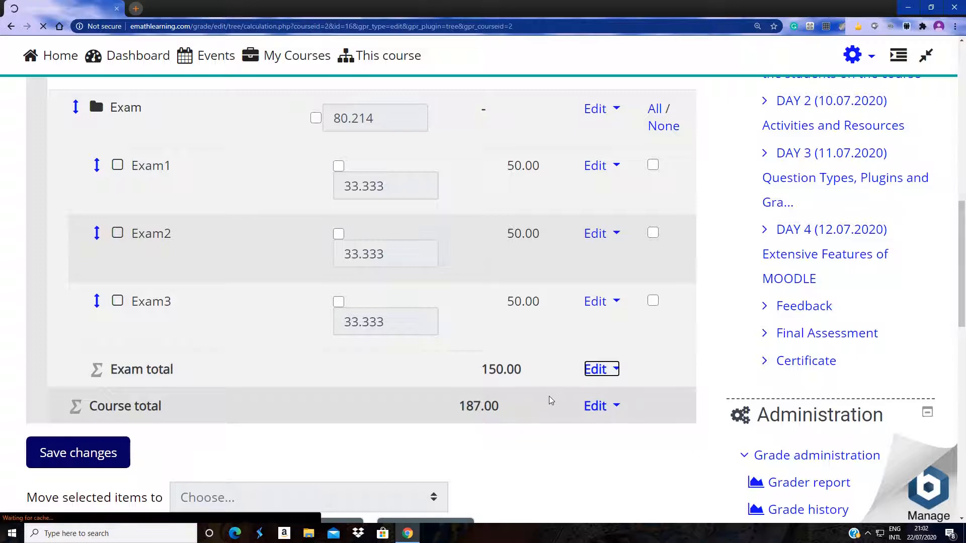
scroll(300, 307, "down", 4)
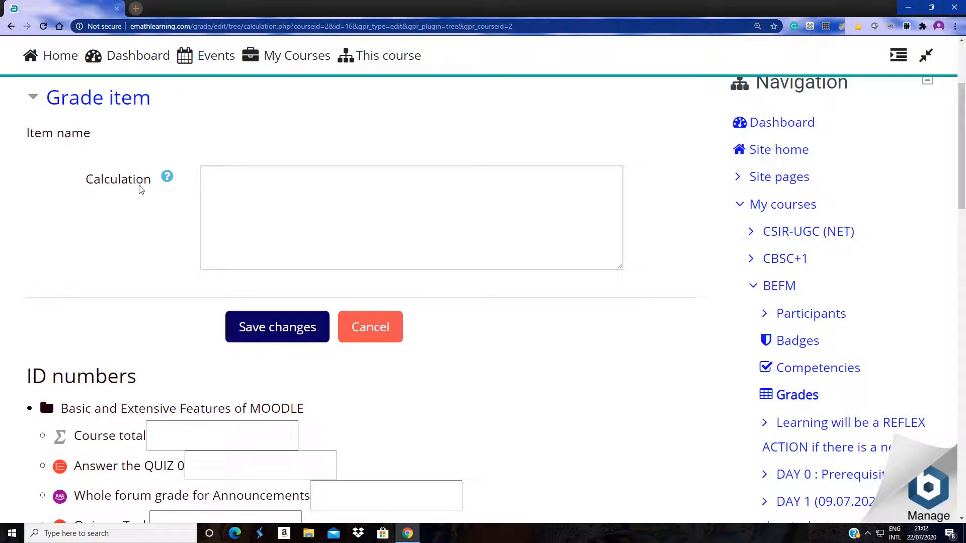
- Read the help on the Calculation field and begin the formula with "="
left_click(167, 177)
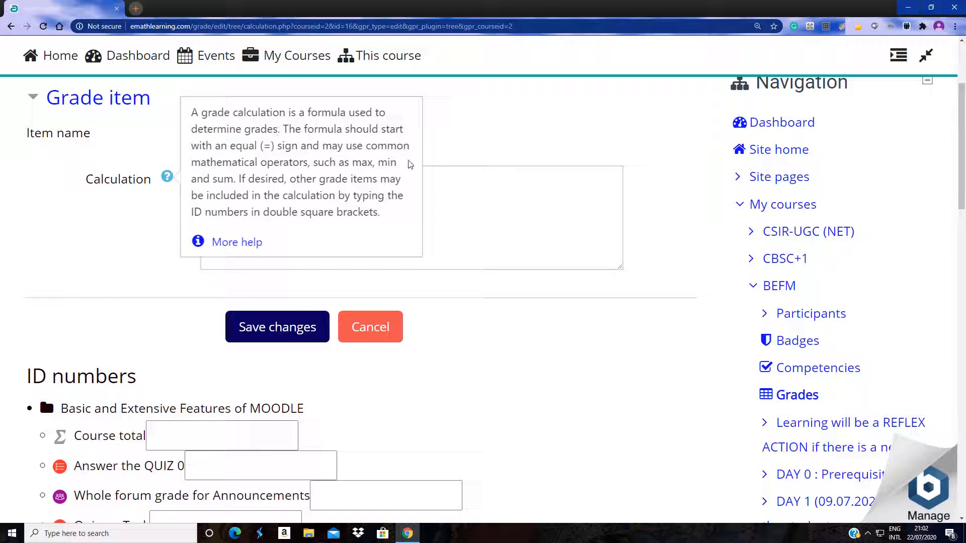
left_click(386, 219)
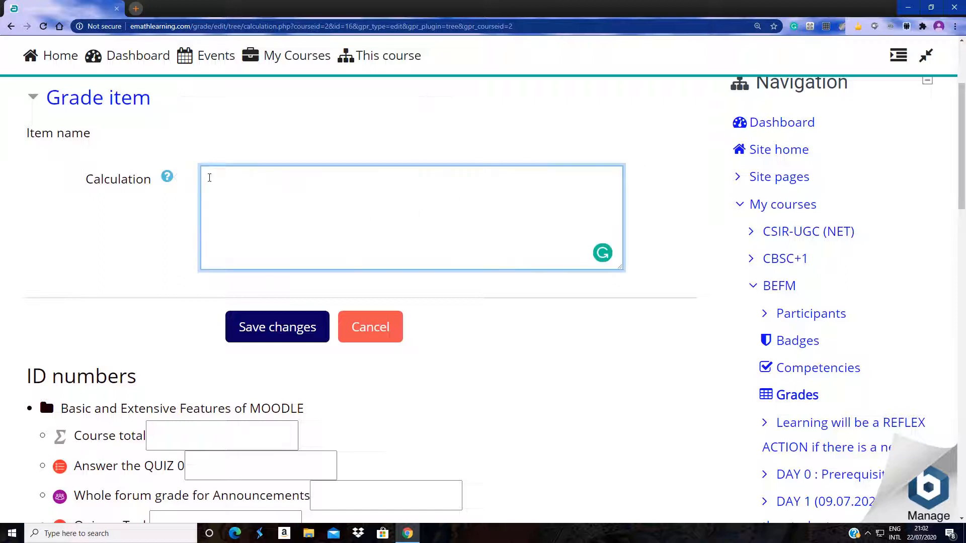
type("=")
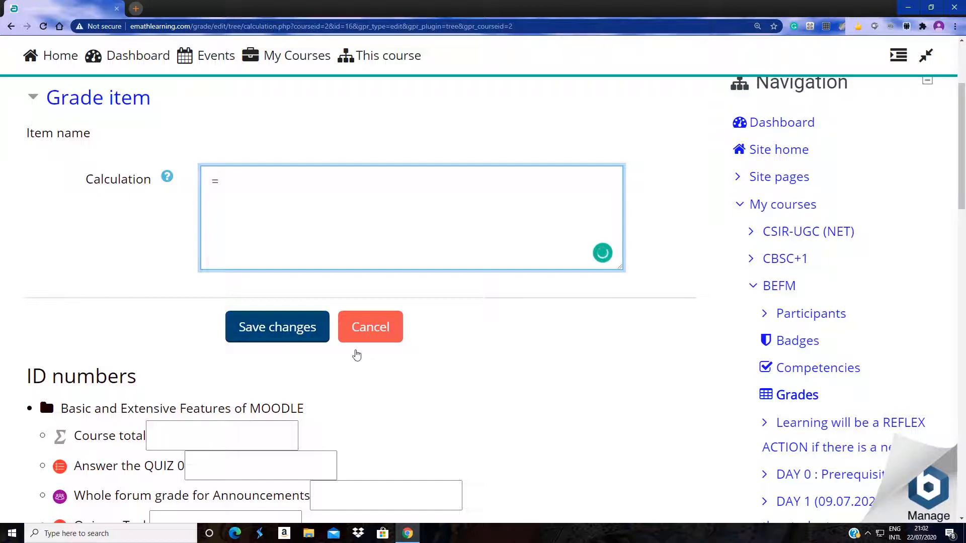
- Enter the ID numbers e1, e2 and e3 for Exam1, Exam2 and Exam3
scroll(366, 362, "down", 3)
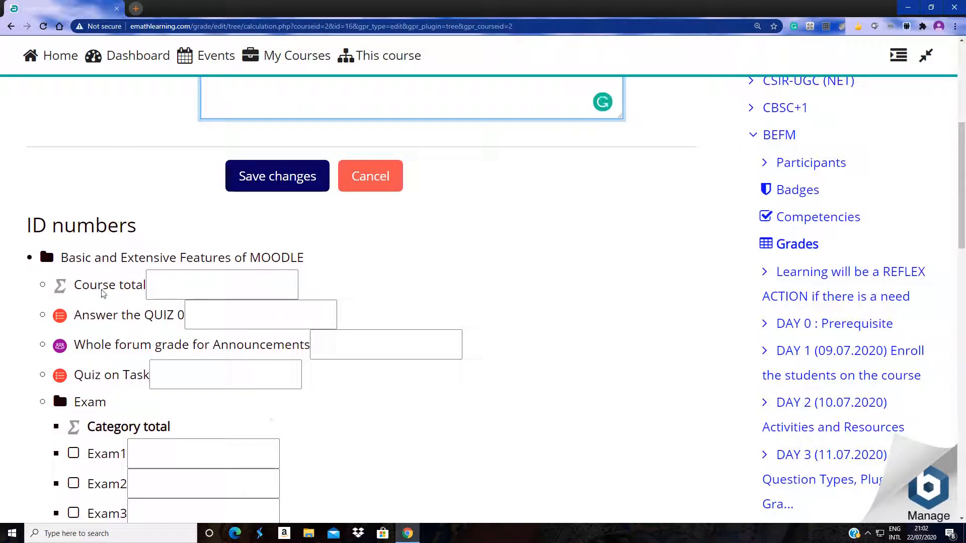
scroll(137, 384, "down", 2)
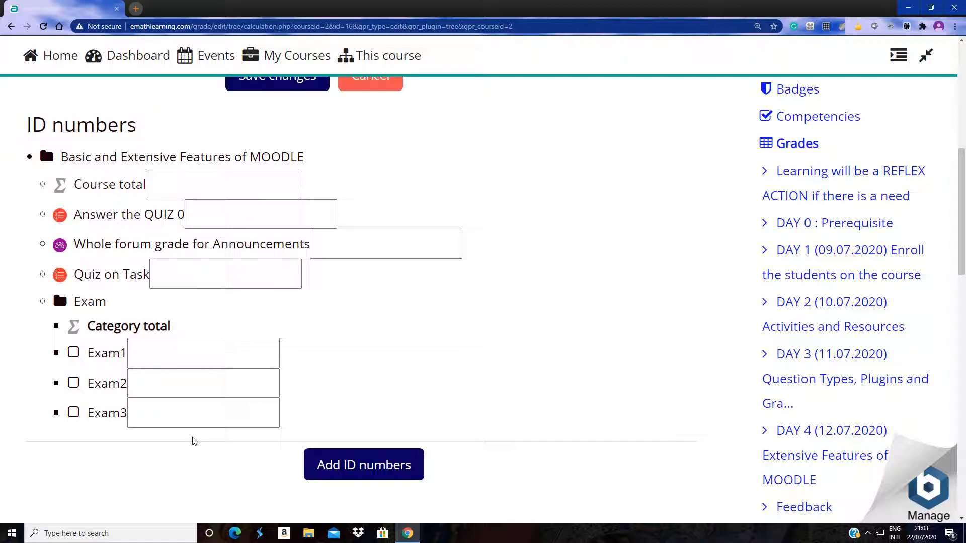
left_click(148, 357)
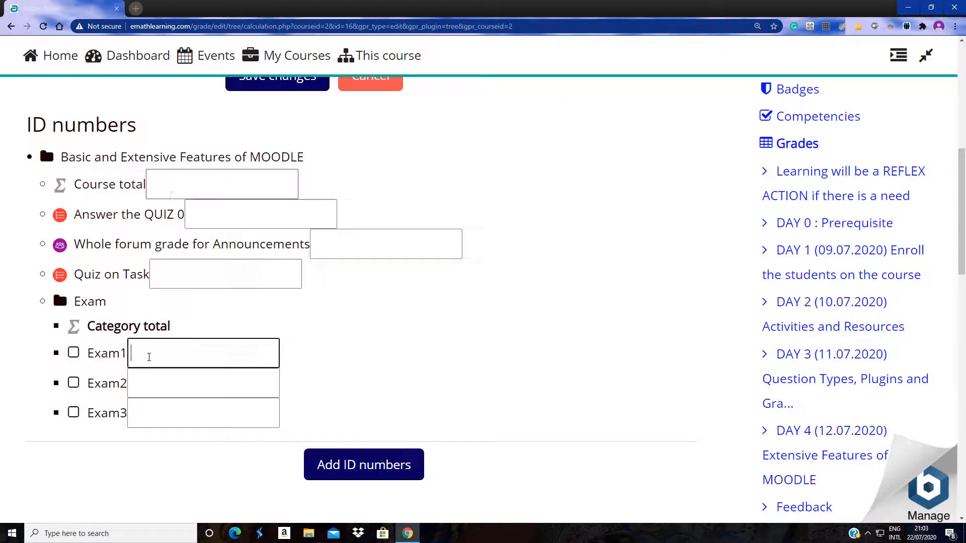
type("e1")
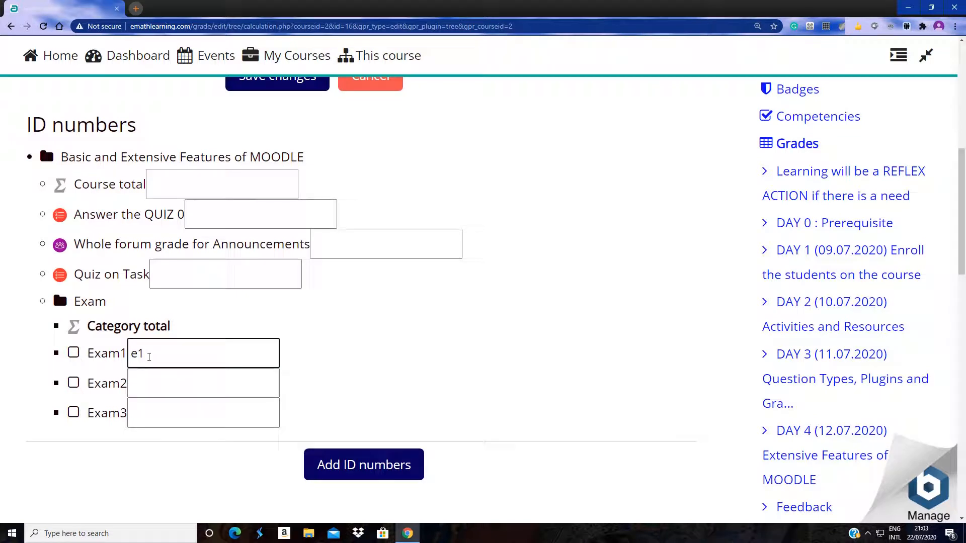
left_click(154, 388)
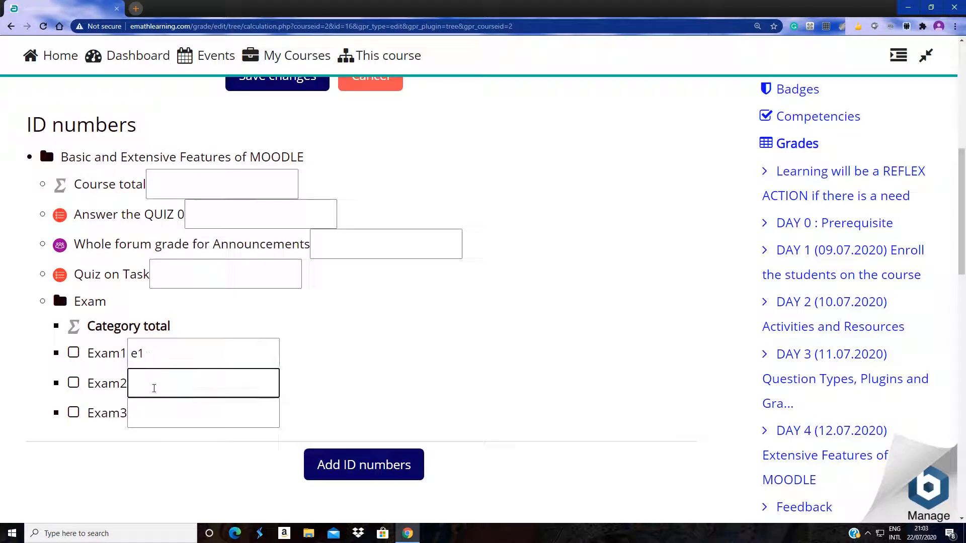
type("e2")
left_click(148, 420)
type("e")
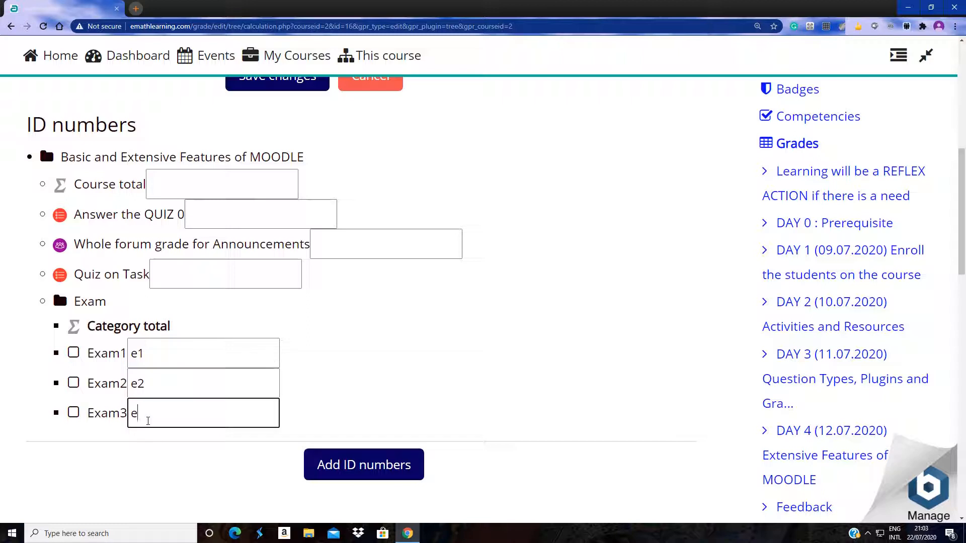
type("3")
- Enter ID number q2 for Quiz on Task and q1 for Answer the QUIZ 0, and add all the ID numbers
left_click(172, 282)
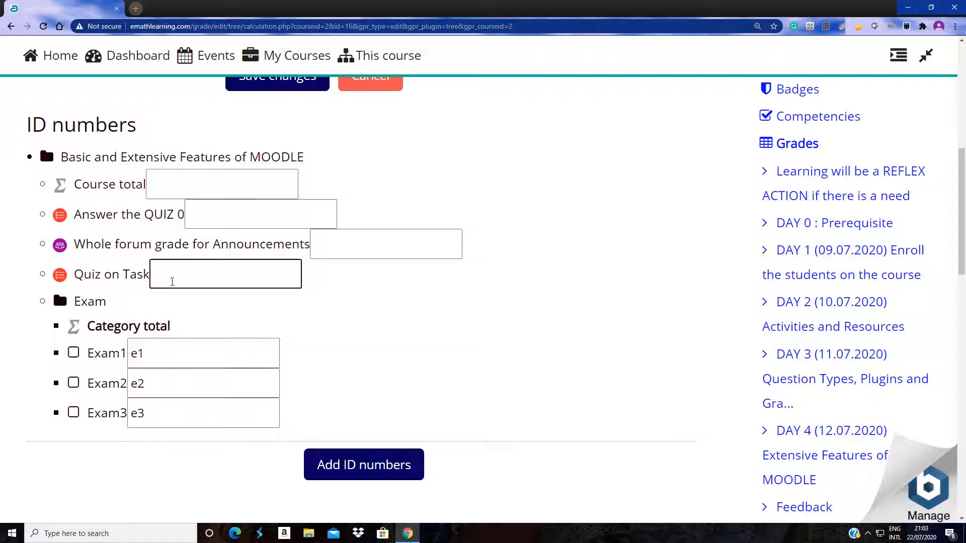
type("q2")
left_click(165, 185)
left_click(196, 214)
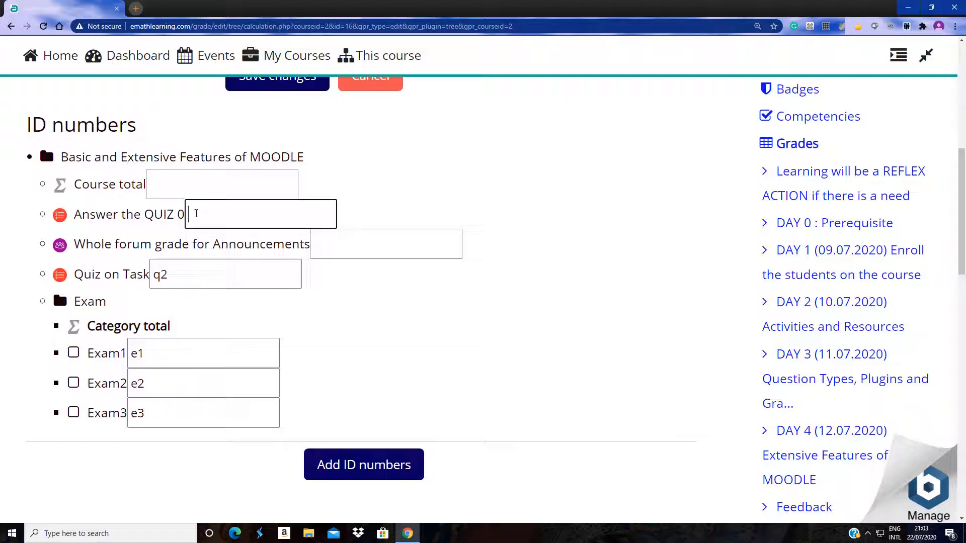
type("q1")
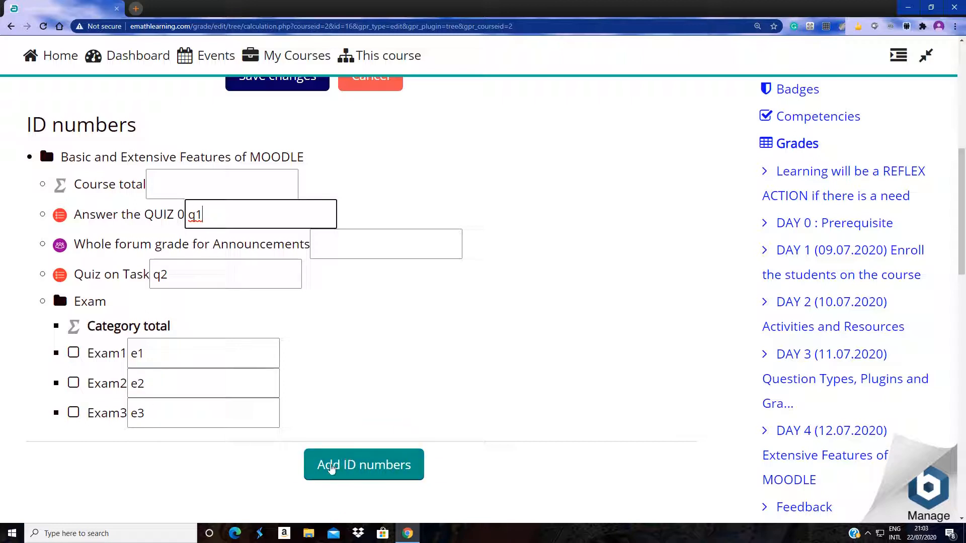
left_click(365, 472)
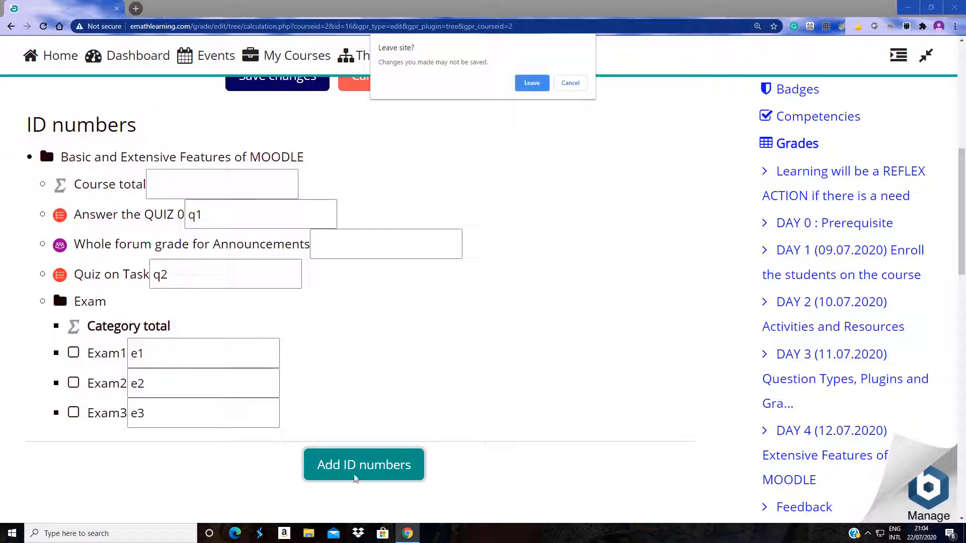
left_click(531, 84)
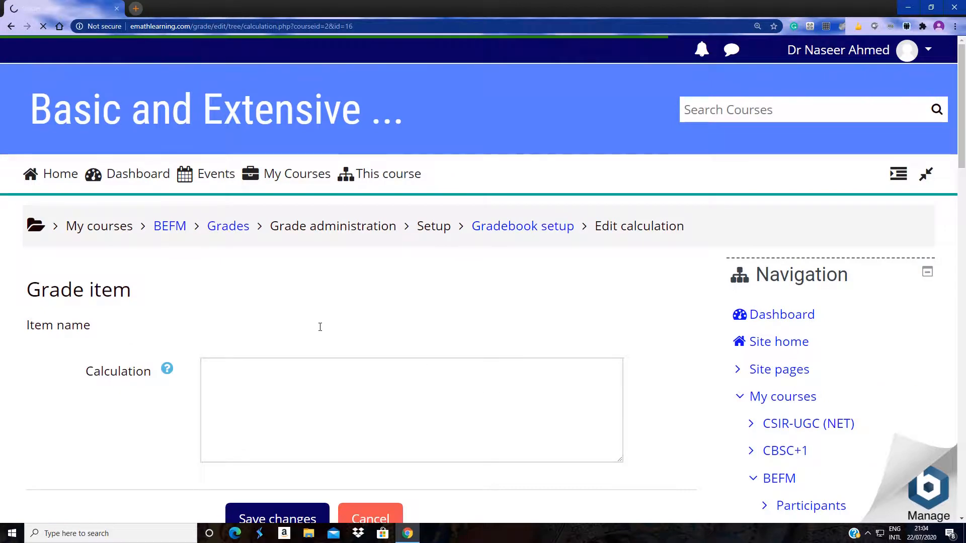
- Examine the bracketed ID numbers assigned to the quizzes and the three exams, along with the Calculation field
scroll(319, 328, "down", 5)
scroll(320, 328, "down", 2)
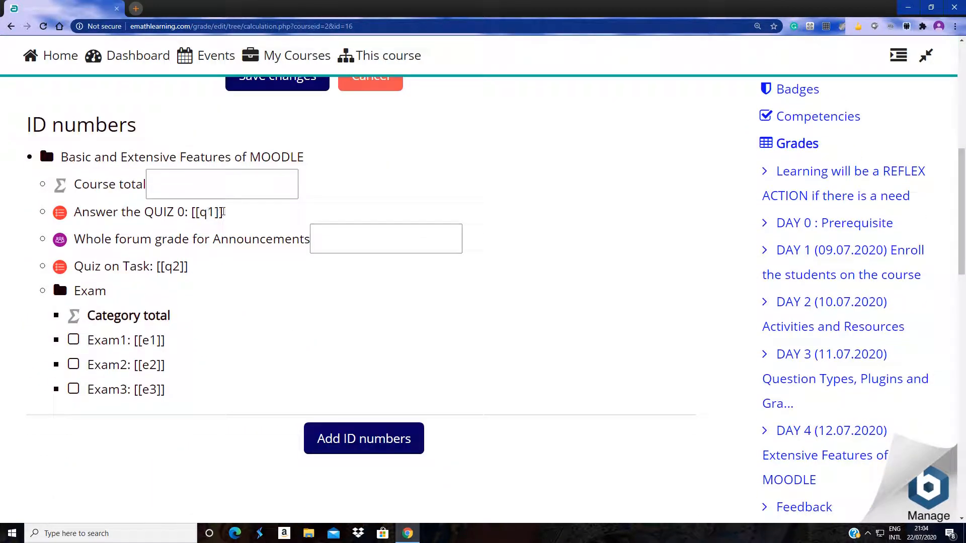
left_click_drag(223, 212, 192, 213)
left_click_drag(189, 268, 157, 267)
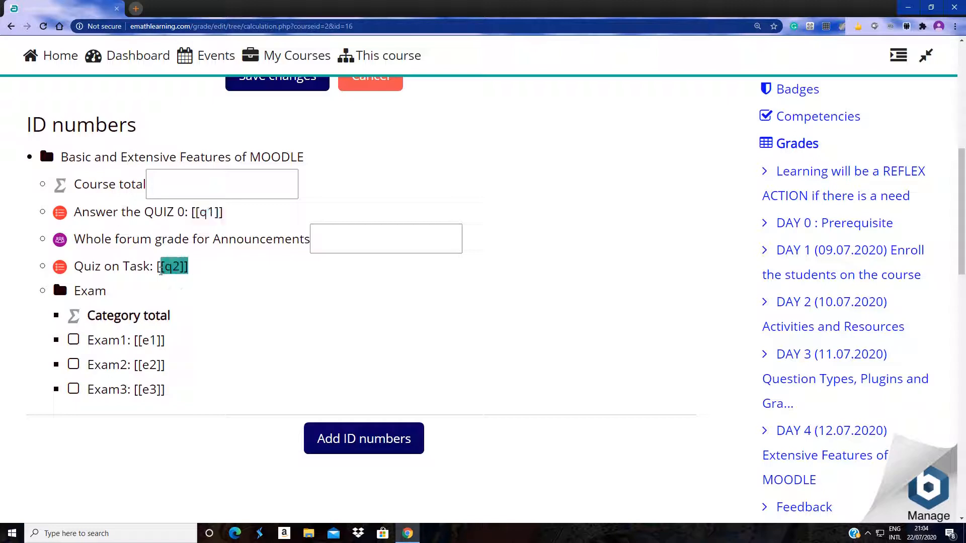
left_click(168, 347)
left_click_drag(167, 344, 134, 341)
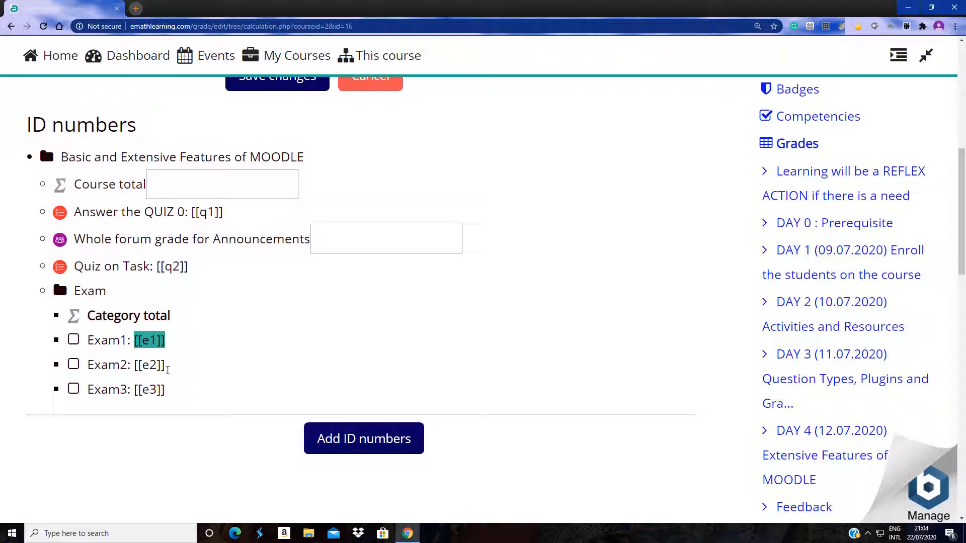
left_click_drag(167, 369, 134, 367)
left_click(169, 401)
left_click_drag(166, 393, 134, 390)
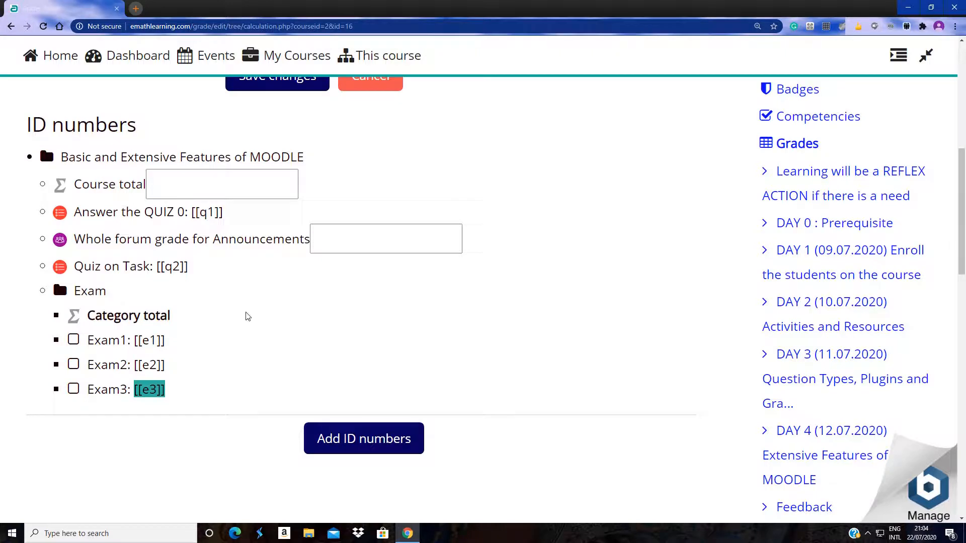
scroll(247, 319, "up", 7)
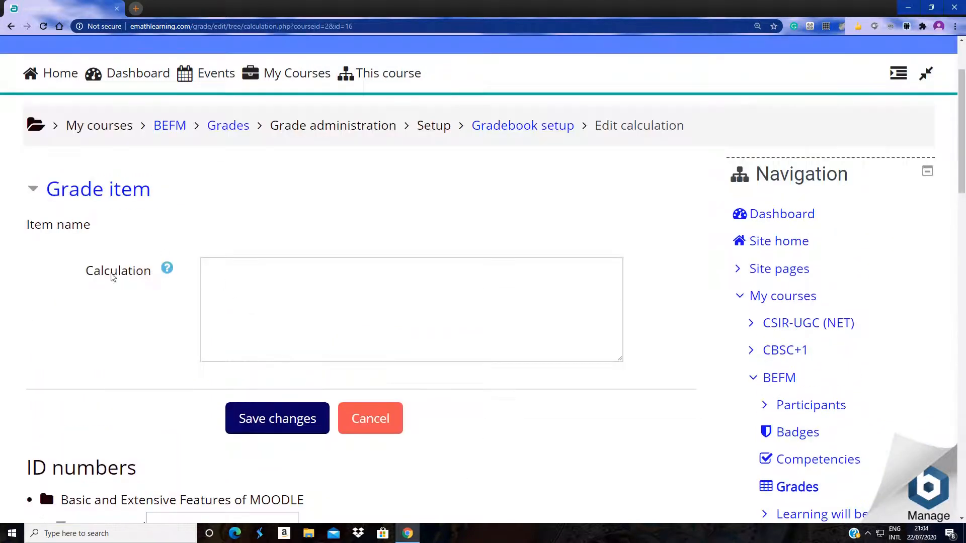
scroll(248, 239, "down", 3)
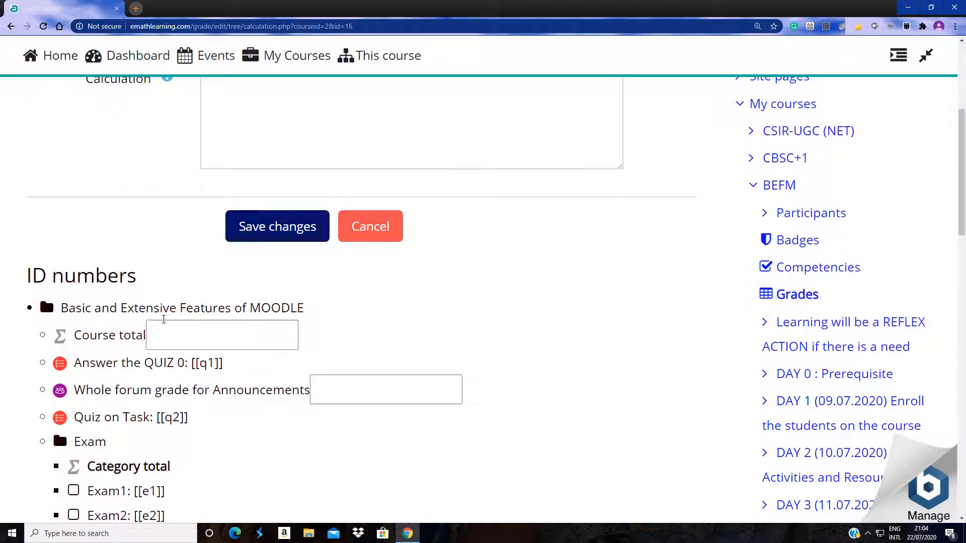
scroll(126, 403, "down", 2)
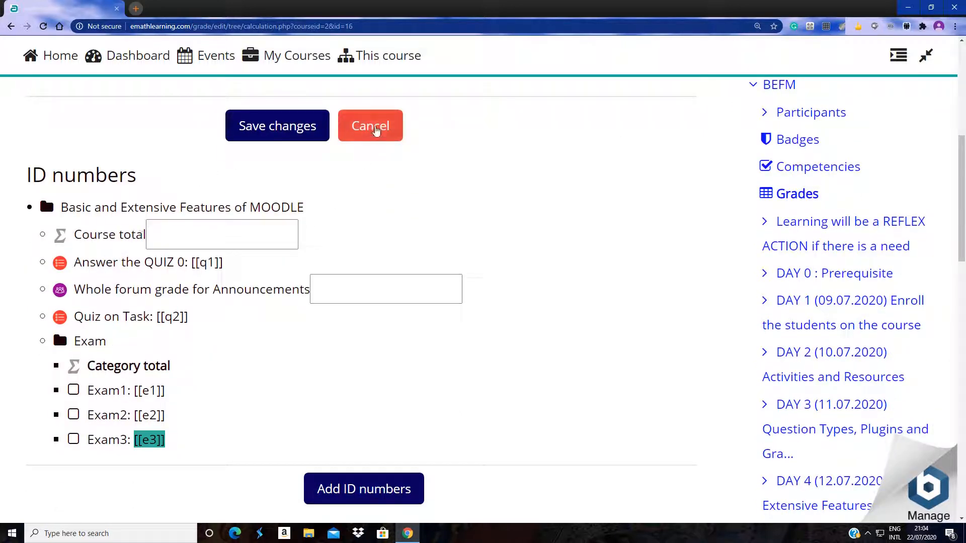
scroll(374, 241, "up", 5)
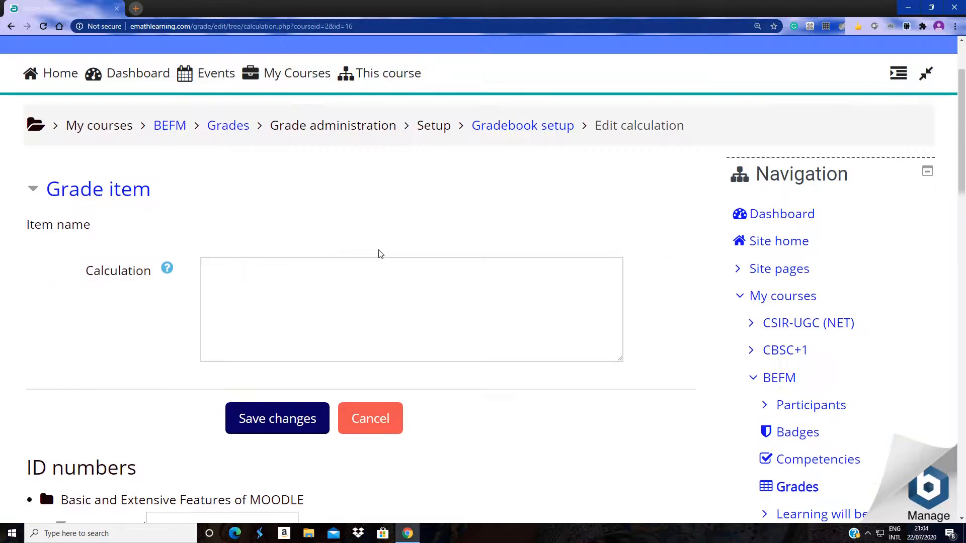
- Return to the gradebook setup and reopen the calculation editor for the Exam total
left_click(537, 129)
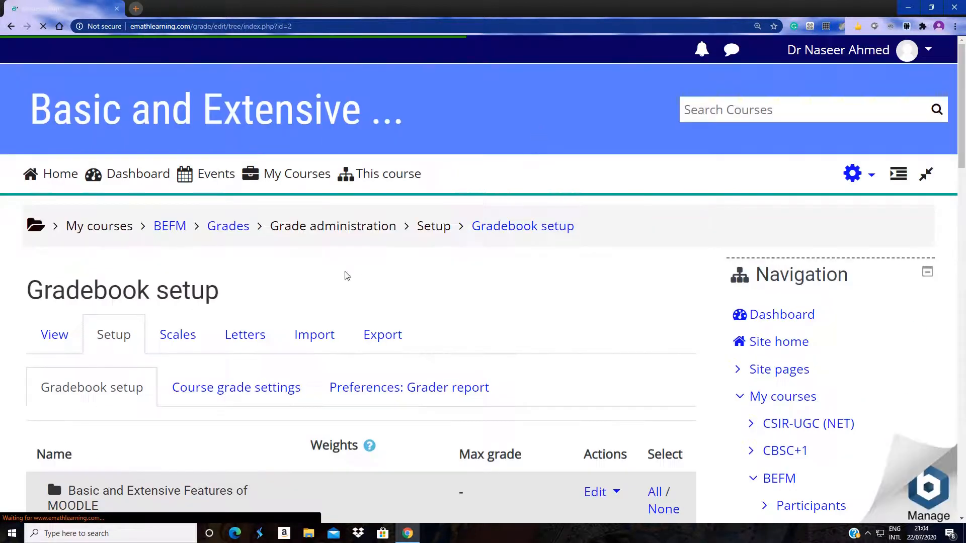
scroll(345, 273, "down", 5)
scroll(343, 271, "down", 5)
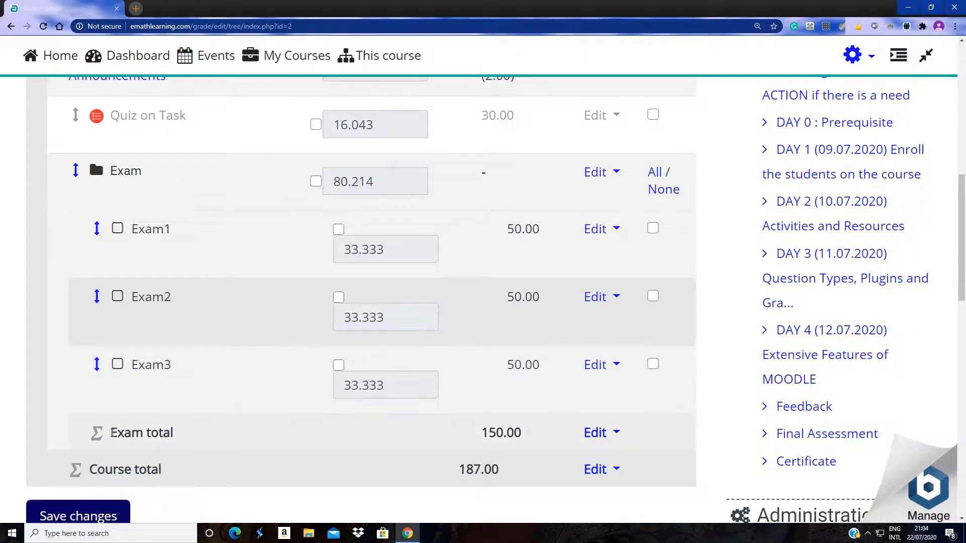
left_click_drag(112, 432, 195, 428)
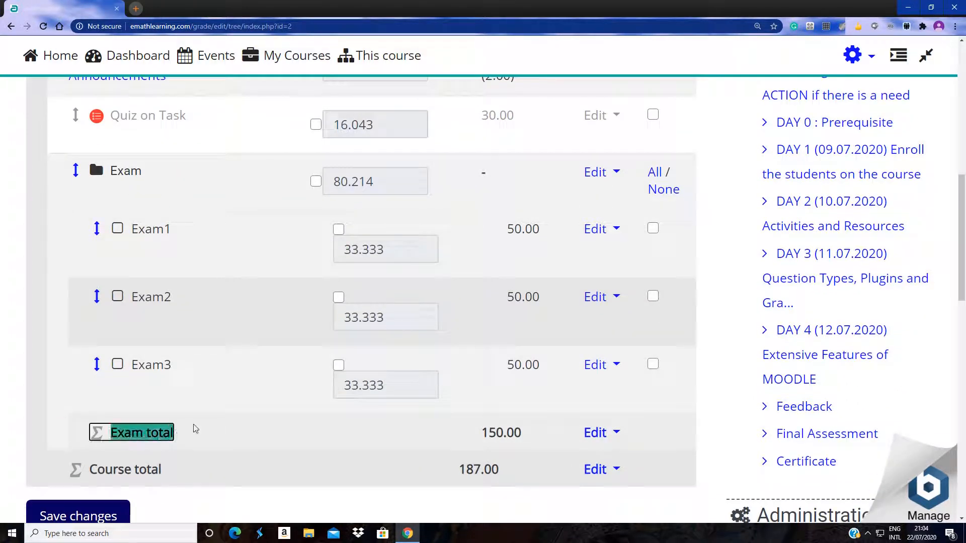
left_click(617, 430)
left_click(548, 461)
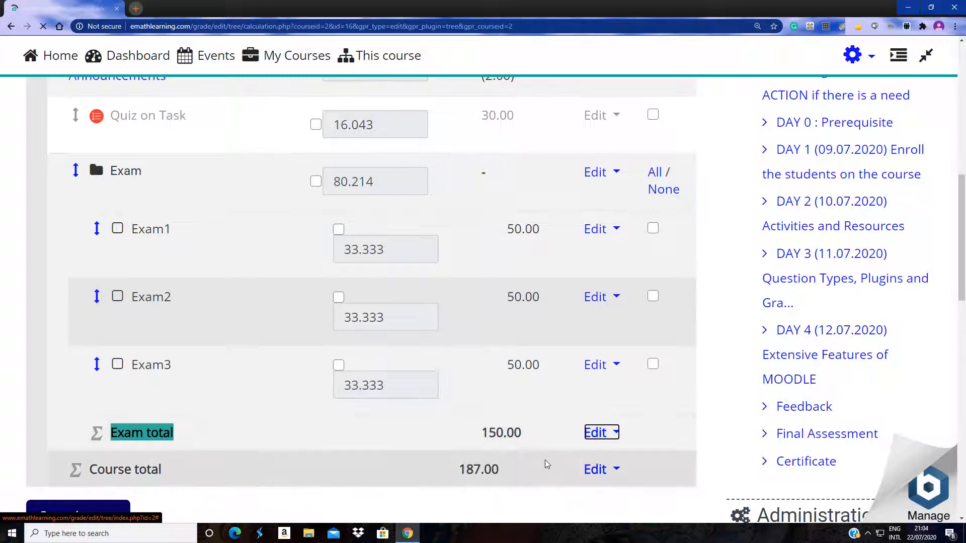
- Enter the Exam total calculation =sum([[e1]],[[e2]],[[e3]]), checking the exams' ID numbers first
left_click(235, 371)
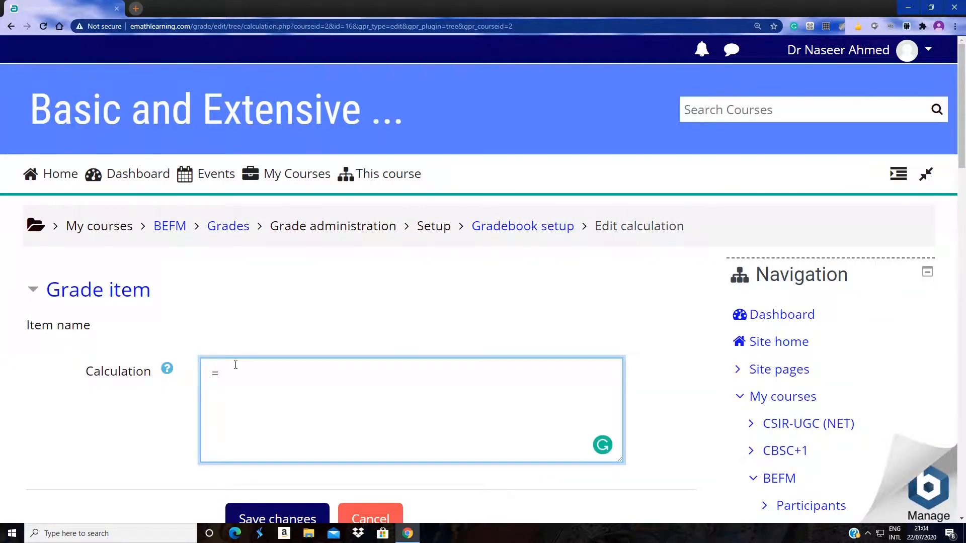
scroll(233, 302, "down", 6)
scroll(233, 302, "down", 2)
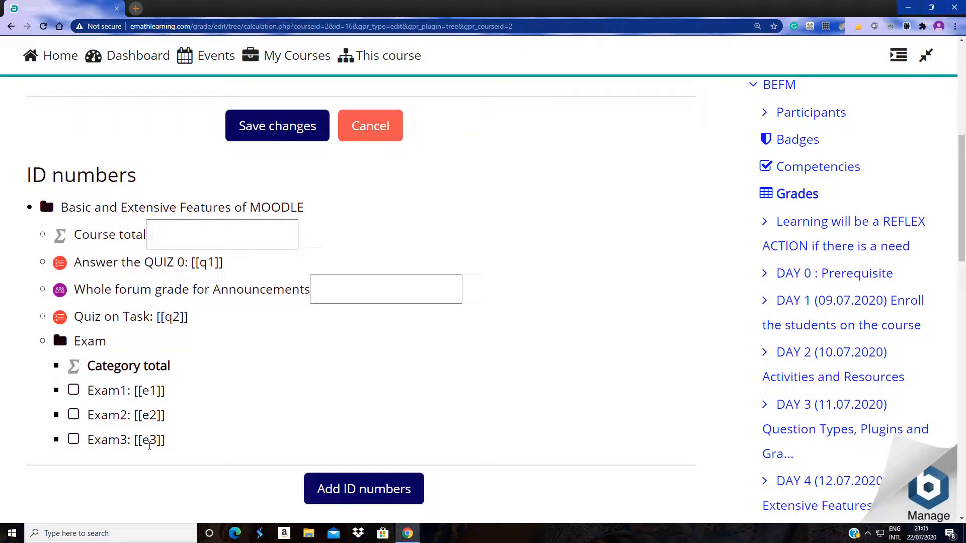
scroll(262, 373, "up", 8)
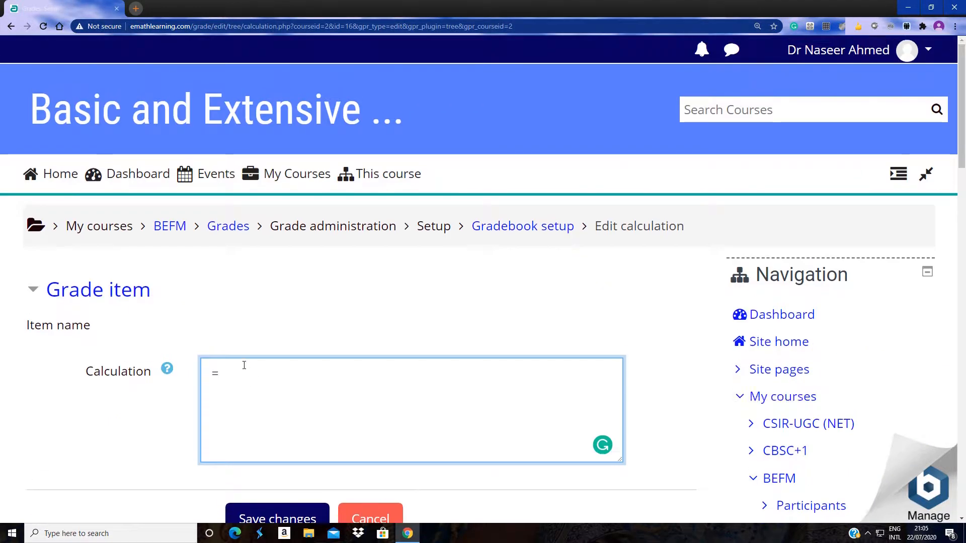
type("sum([[e1]]")
key("Left")
key("Left")
type("e1]],[[e2]],[[")
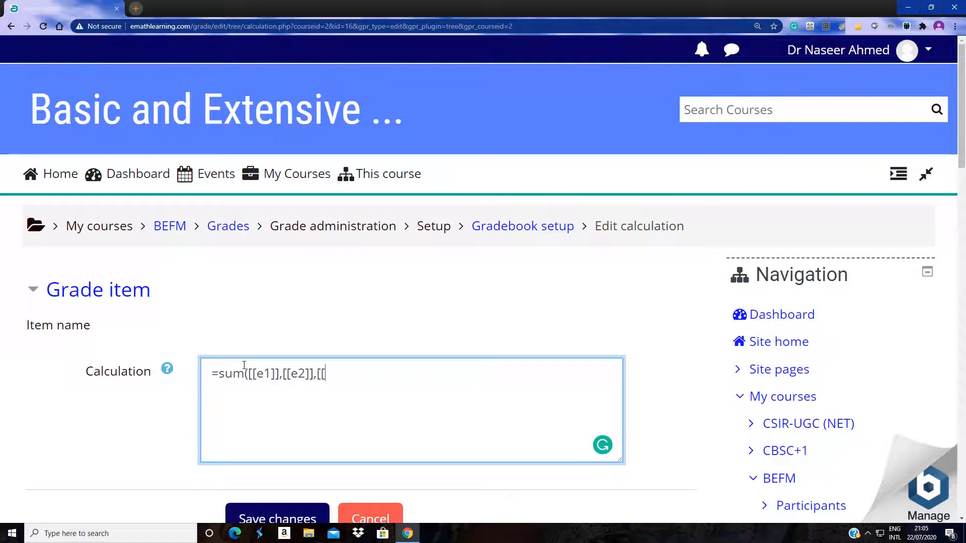
type("e3]])")
- Extend the calculation by subtracting the lowest exam grade with -min([[e1]],[[e2]],[[e3]]), reusing a copy of the sum expression
left_click_drag(356, 373, 219, 379)
key("ctrl+c")
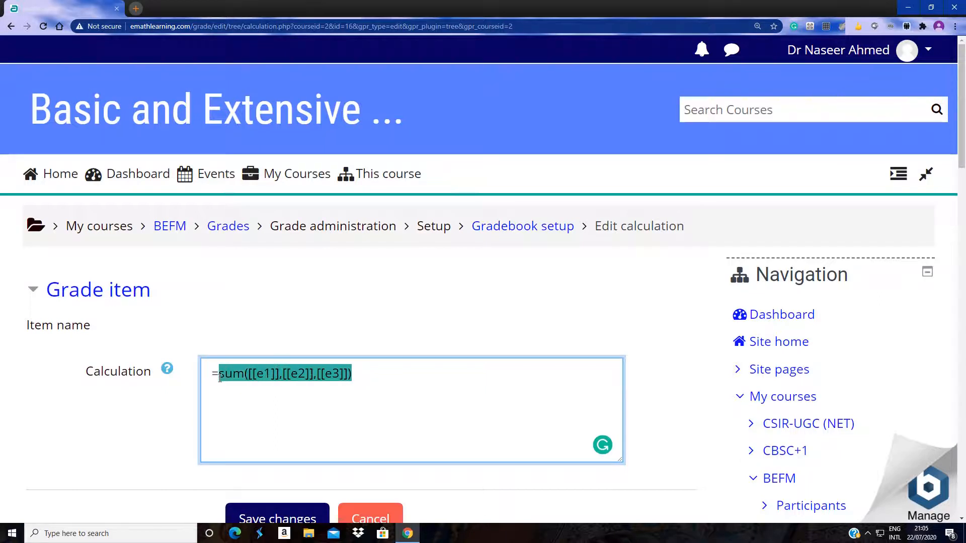
left_click(361, 372)
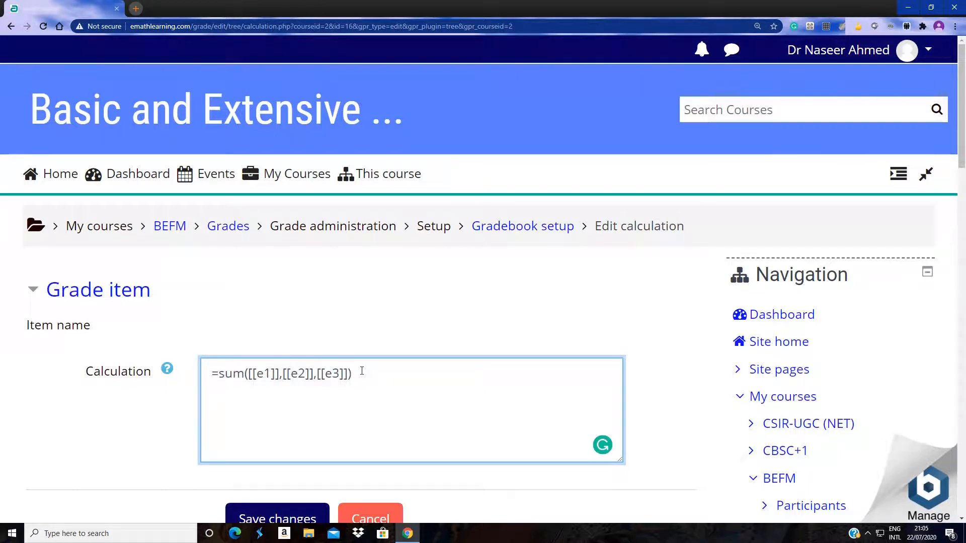
type("-")
key("ctrl+v")
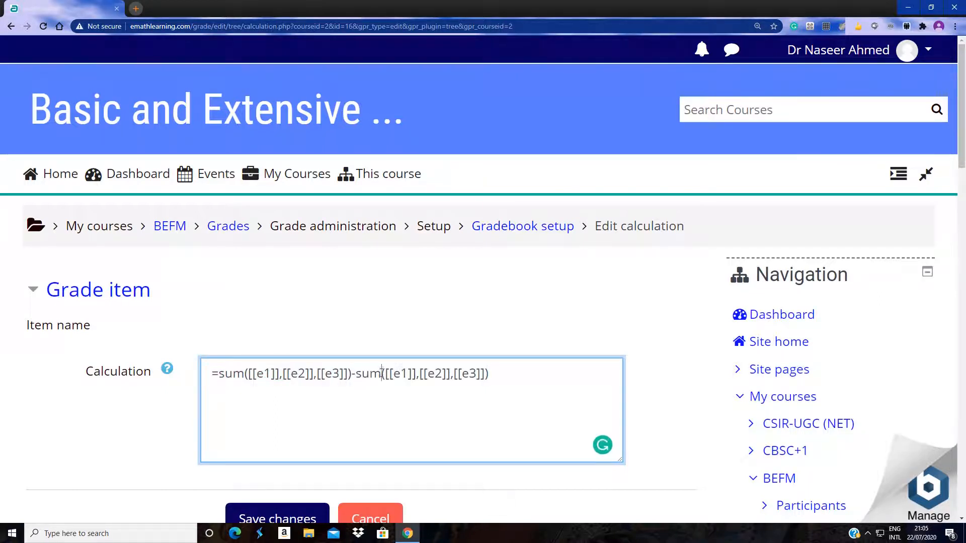
left_click_drag(382, 373, 358, 375)
type("min")
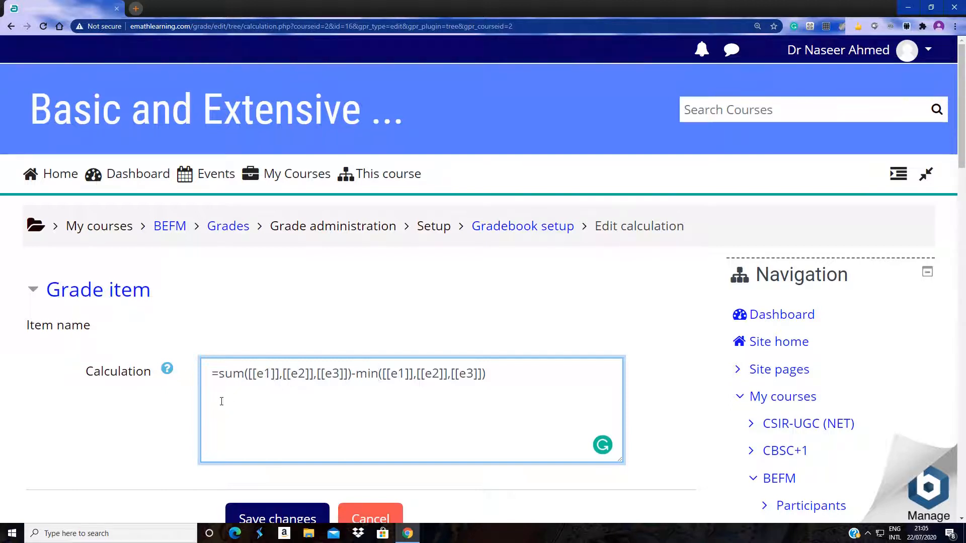
- Save the Exam total calculation and continue past the grade recalculation to the gradebook setup
scroll(183, 388, "down", 1)
scroll(183, 388, "down", 4)
left_click(277, 281)
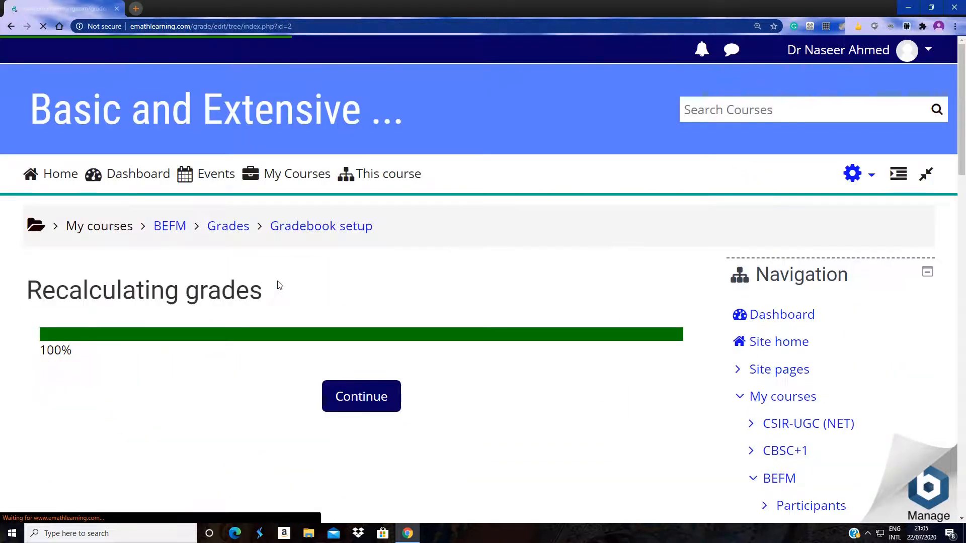
left_click(360, 400)
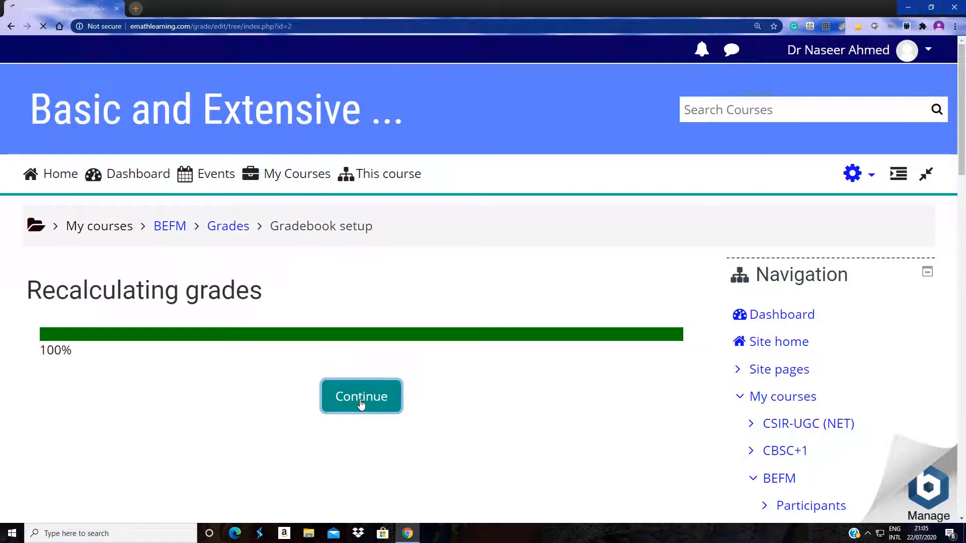
- Open the settings of the Exam category and expand its Category total section
scroll(357, 387, "down", 10)
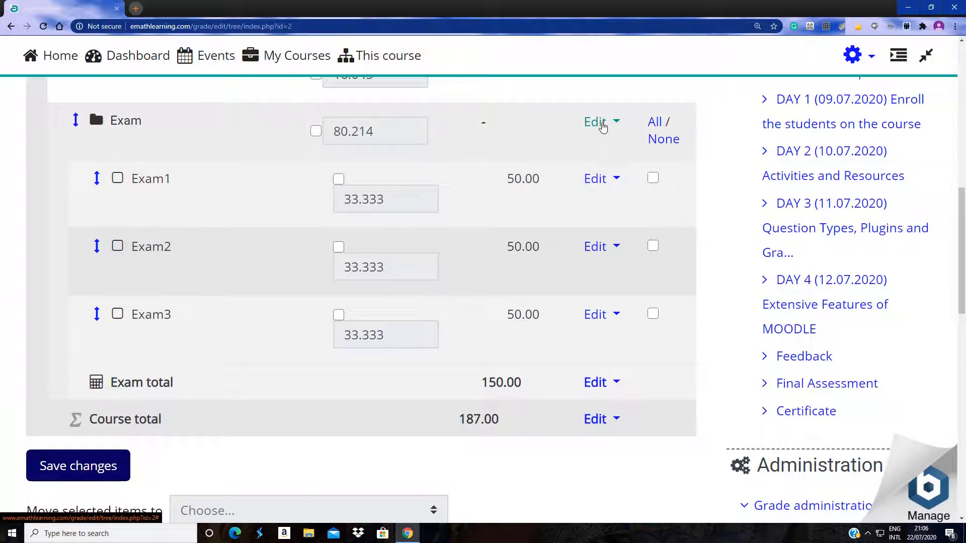
left_click(598, 123)
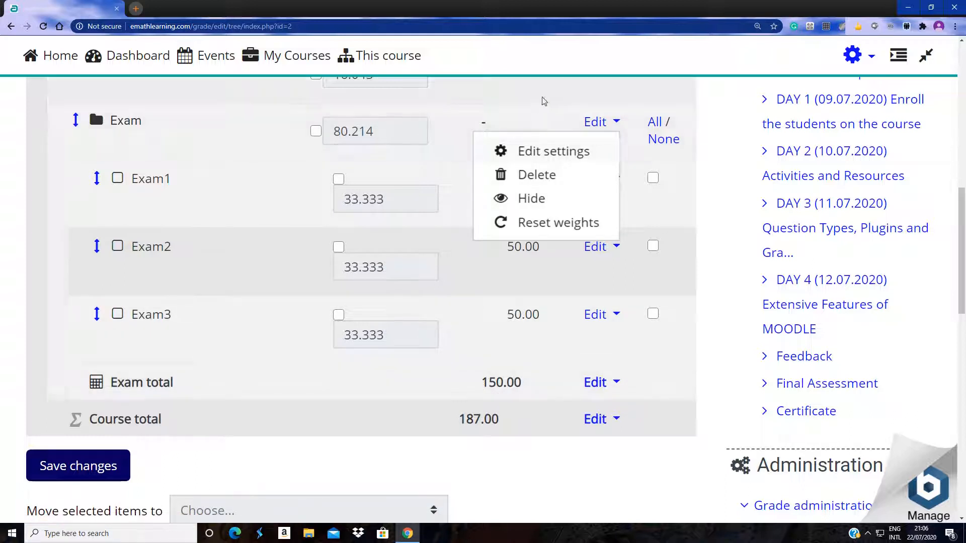
left_click(558, 152)
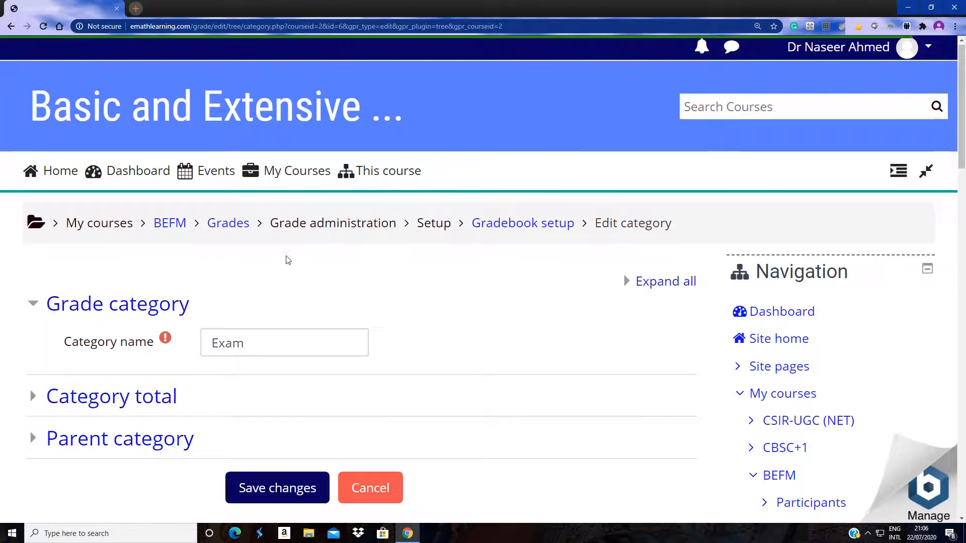
scroll(284, 259, "down", 3)
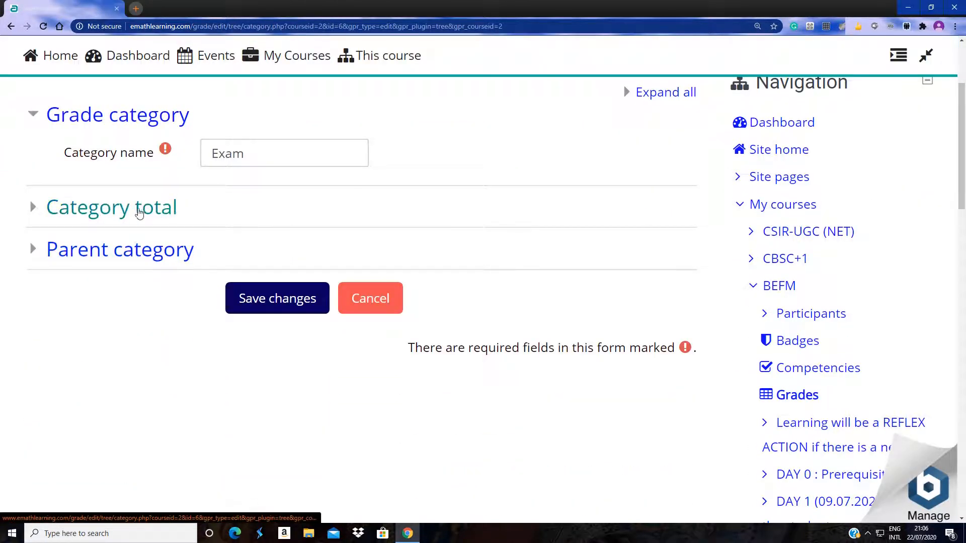
left_click(135, 210)
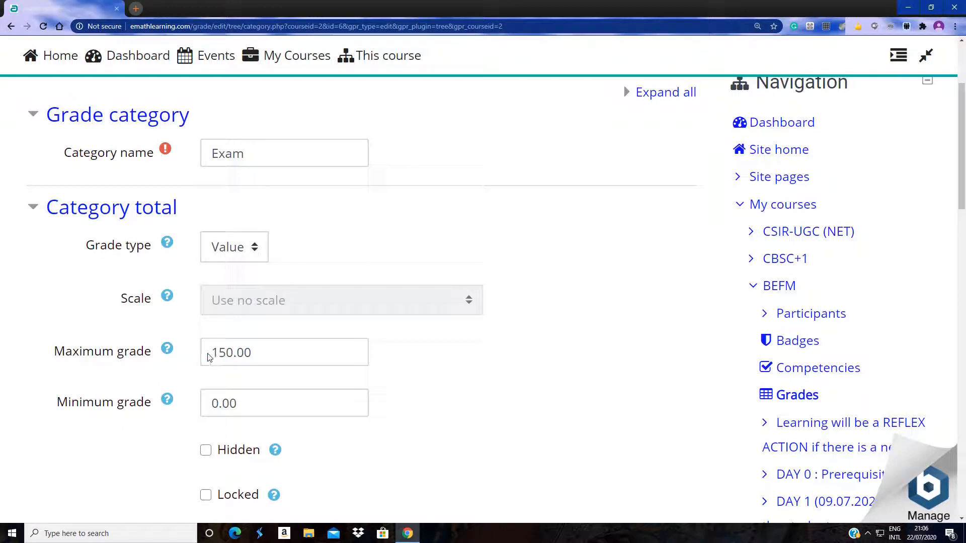
- Set the Exam category's maximum grade to 50.00, save the changes and continue past the grade recalculation
left_click_drag(227, 353, 220, 353)
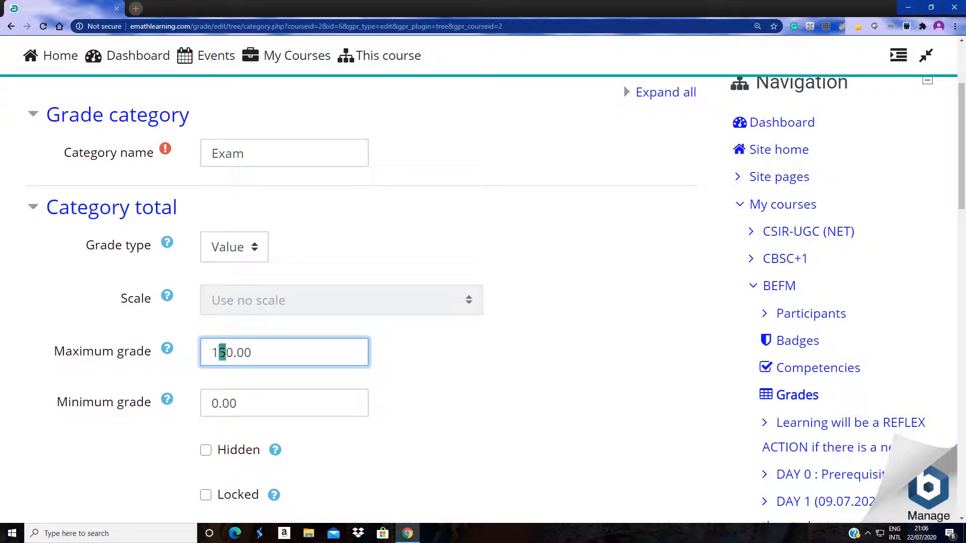
type("0")
left_click_drag(213, 352, 222, 354)
type("70")
key("Delete")
left_click_drag(219, 352, 215, 352)
type("5")
left_click(217, 352)
scroll(442, 368, "down", 5)
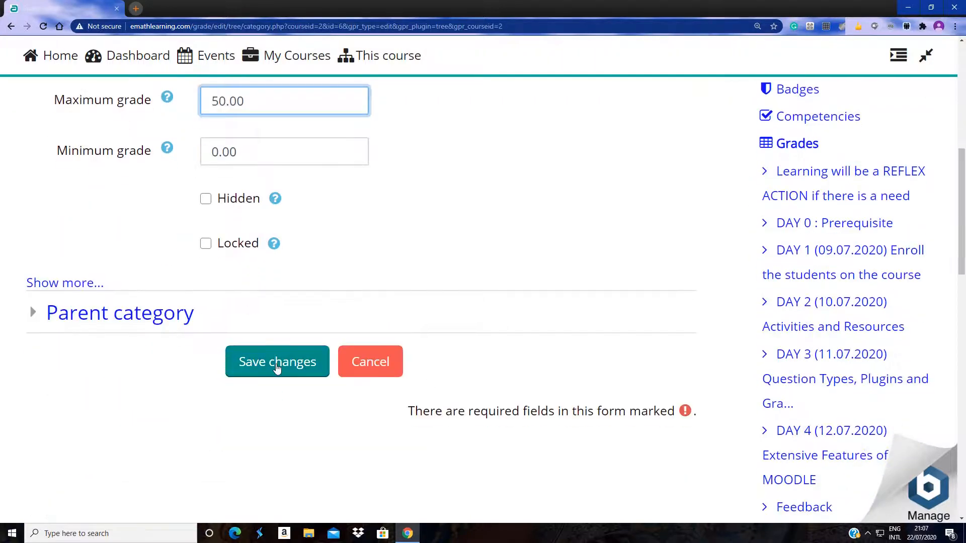
left_click(277, 362)
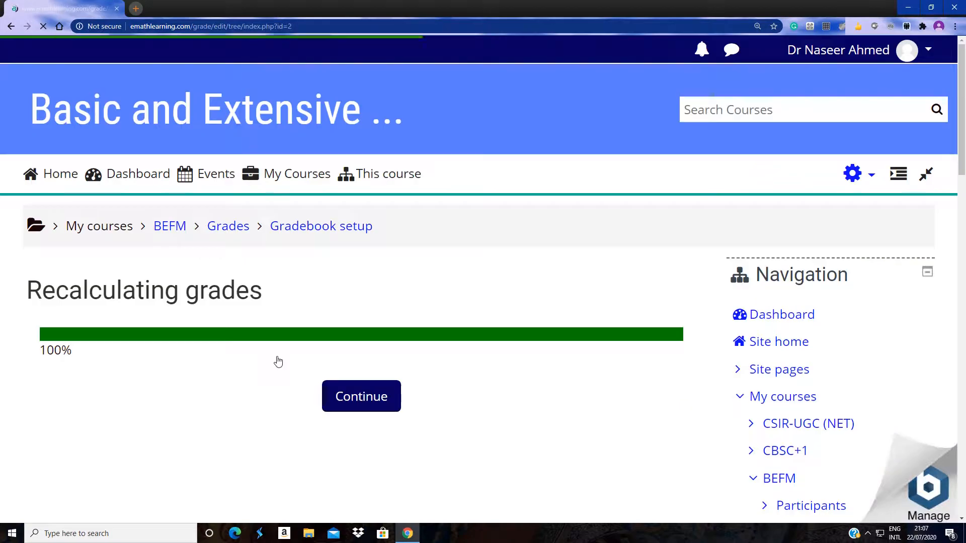
left_click(373, 396)
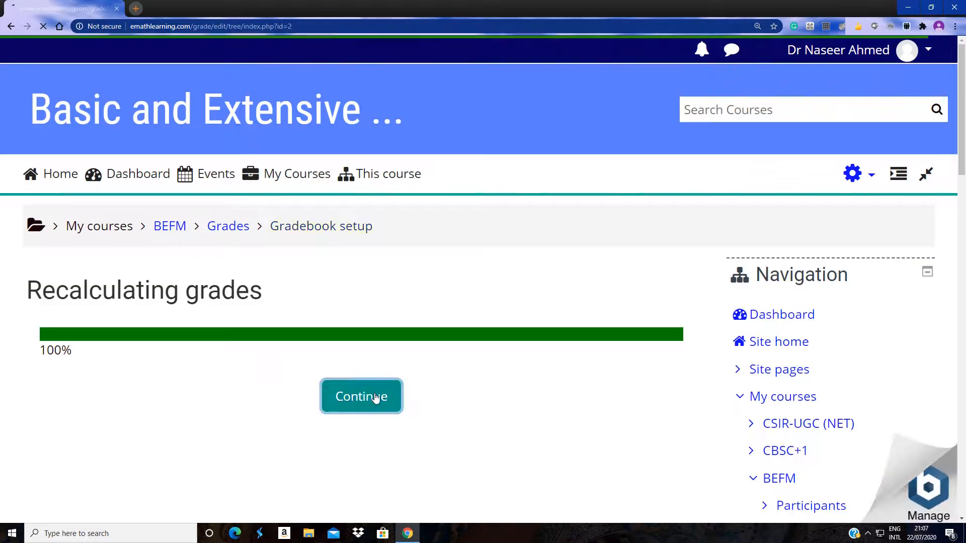
- Review the Exam total's calculation, cancel out of it, and examine the weights and maximum grades in the gradebook setup
scroll(445, 342, "down", 5)
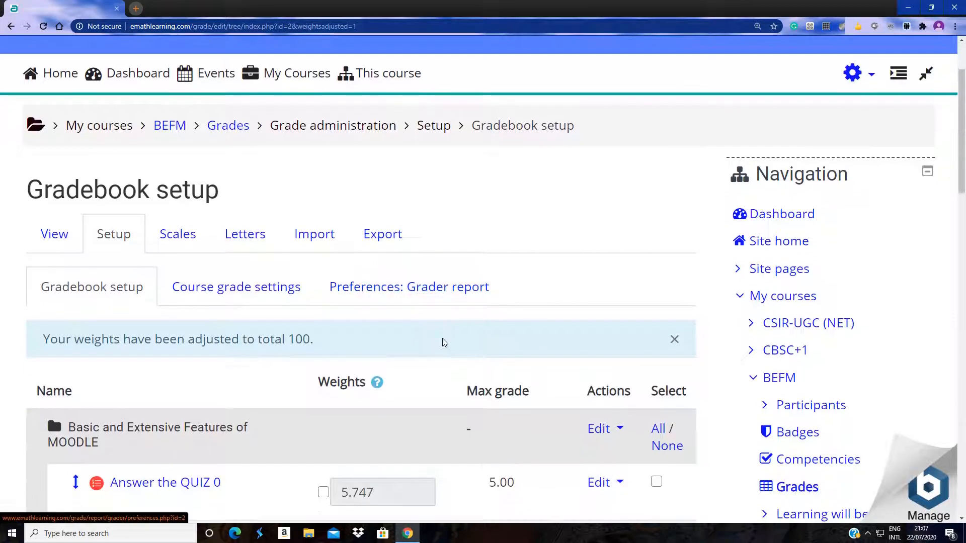
scroll(445, 342, "down", 6)
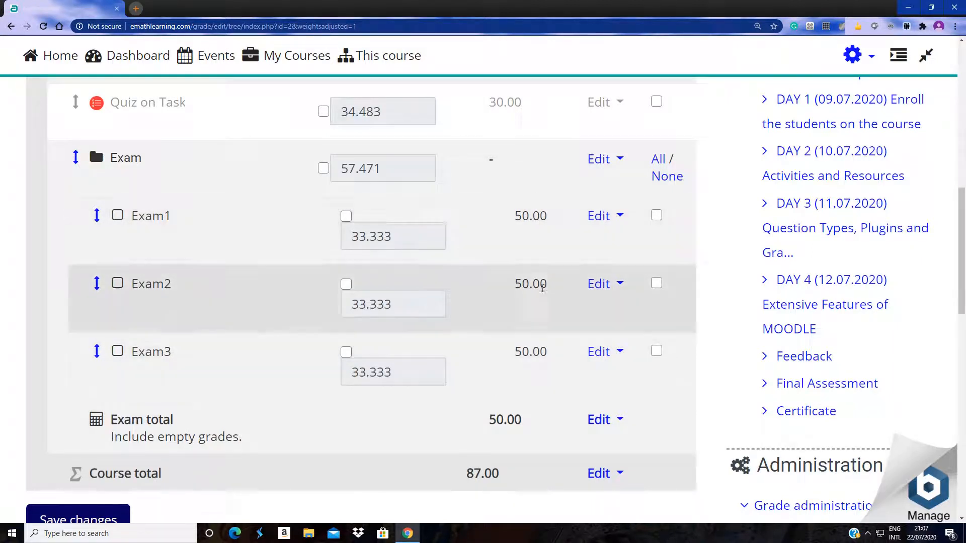
left_click(599, 420)
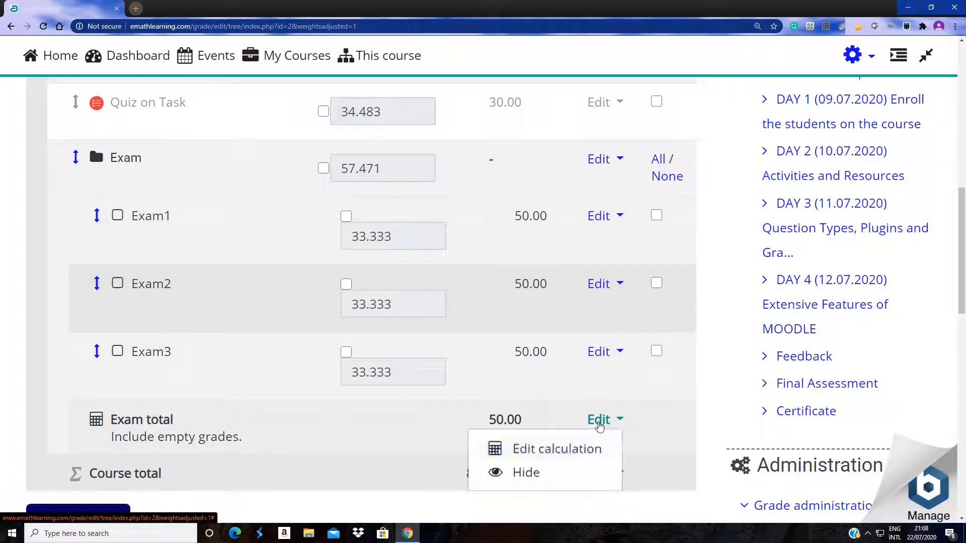
left_click(573, 448)
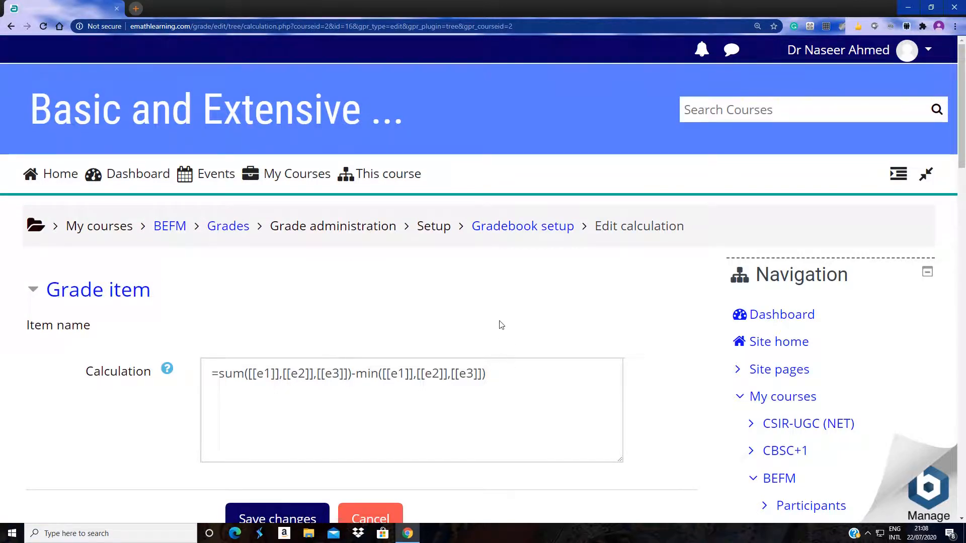
scroll(500, 325, "down", 1)
left_click(394, 463)
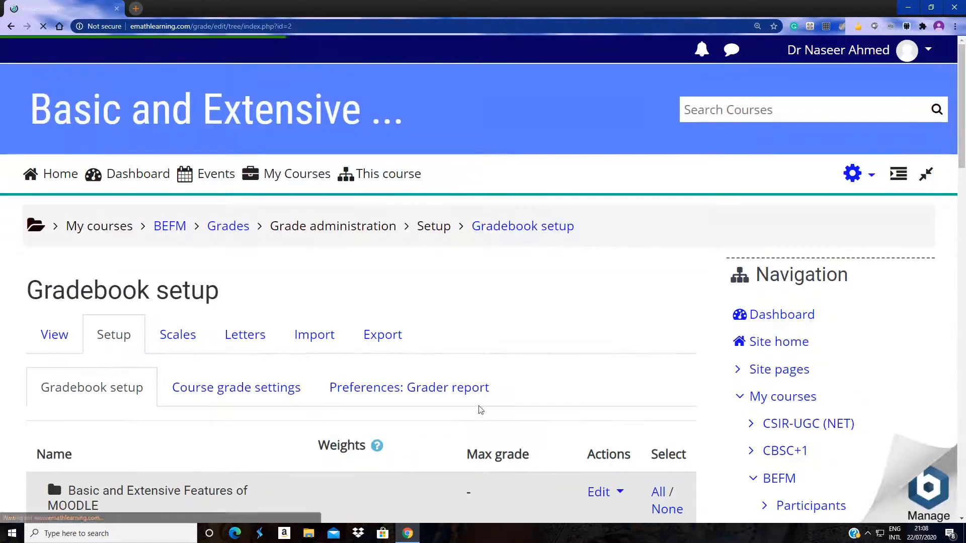
scroll(535, 317, "down", 12)
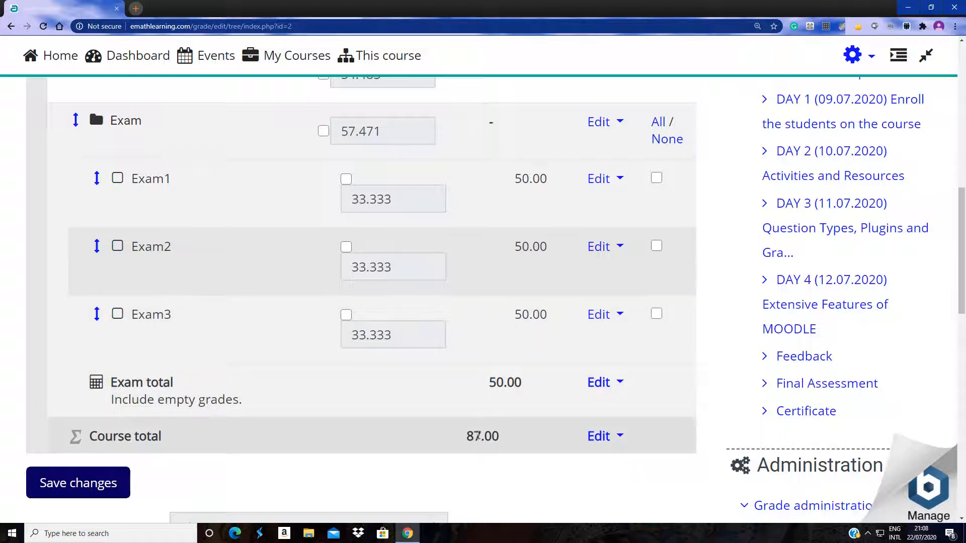
scroll(482, 337, "up", 3)
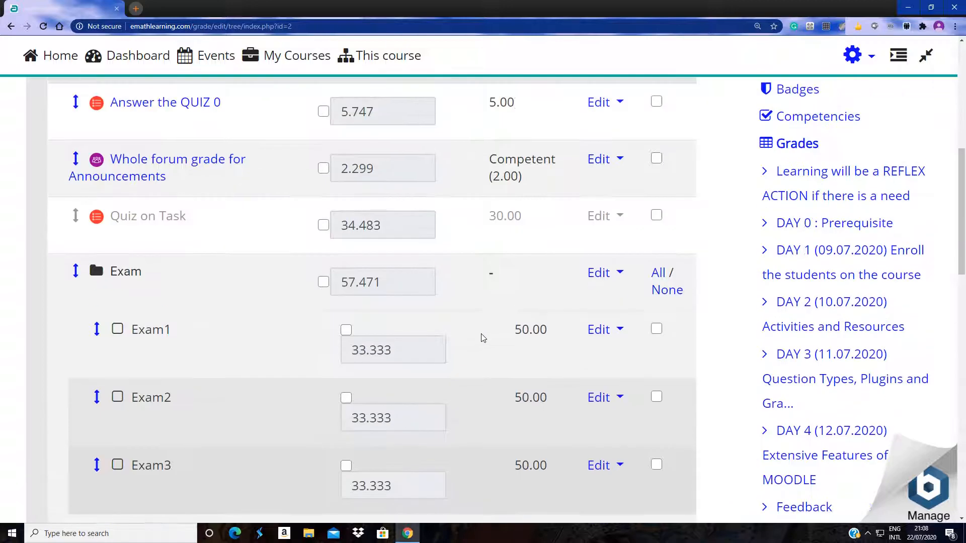
scroll(481, 336, "up", 2)
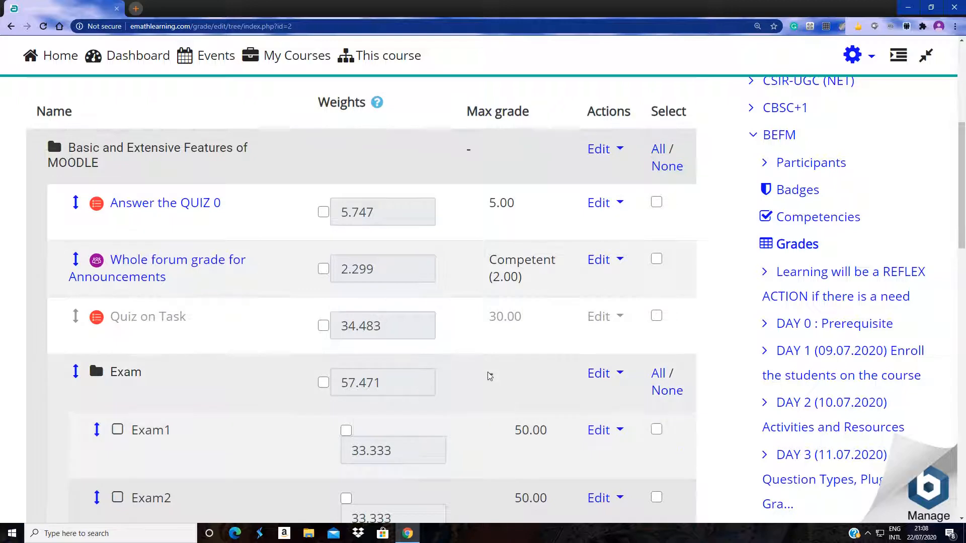
- Start a new grade item named Final Exam with a maximum grade of 15.00
scroll(488, 375, "down", 7)
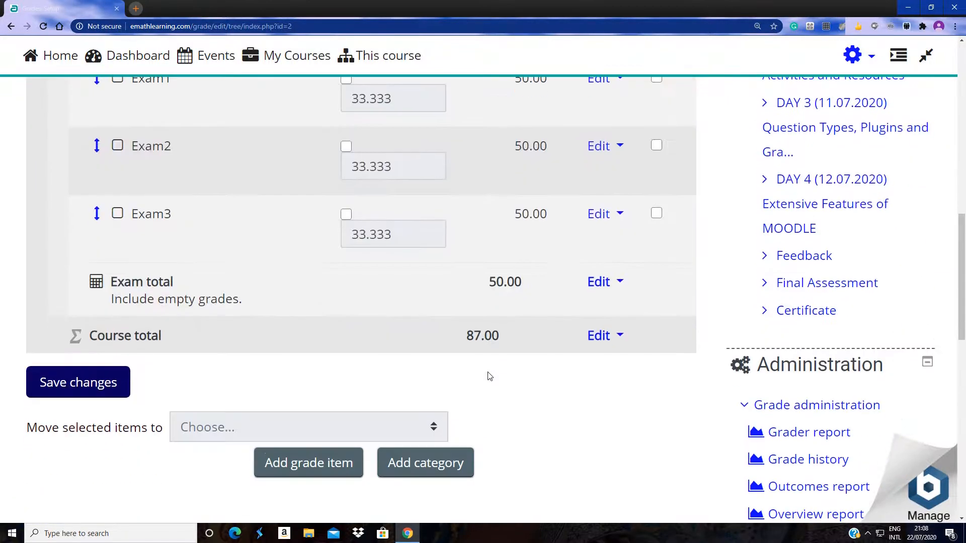
left_click(304, 467)
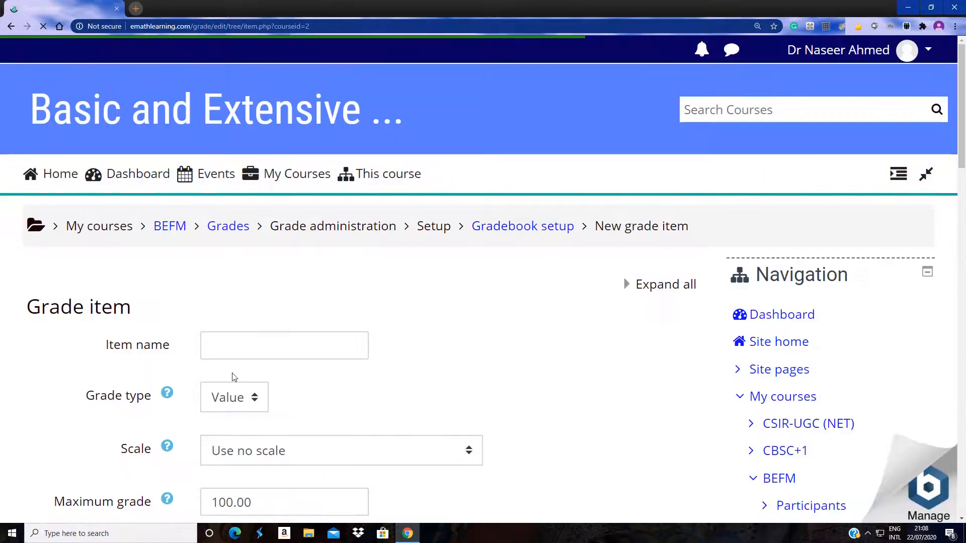
left_click(214, 346)
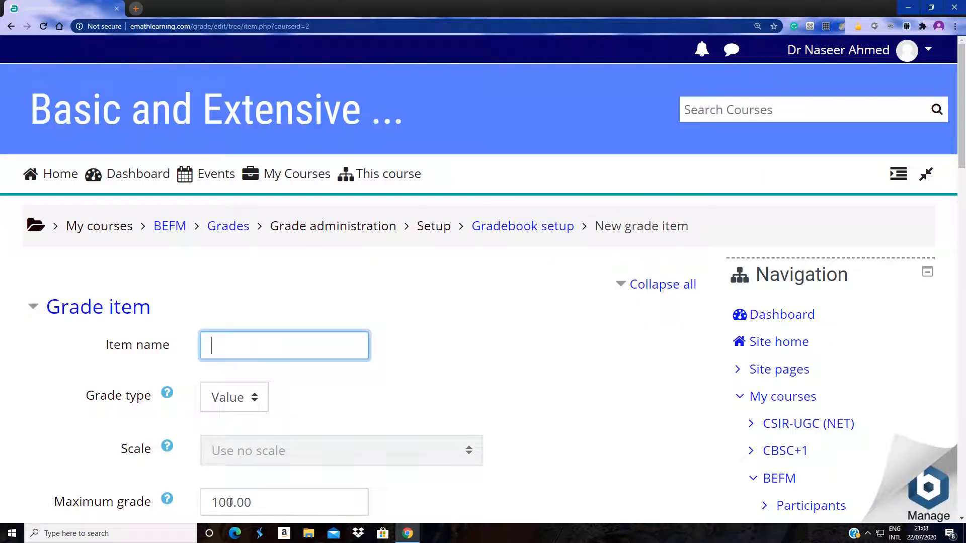
left_click_drag(230, 502, 222, 503)
key("Delete")
key("Delete")
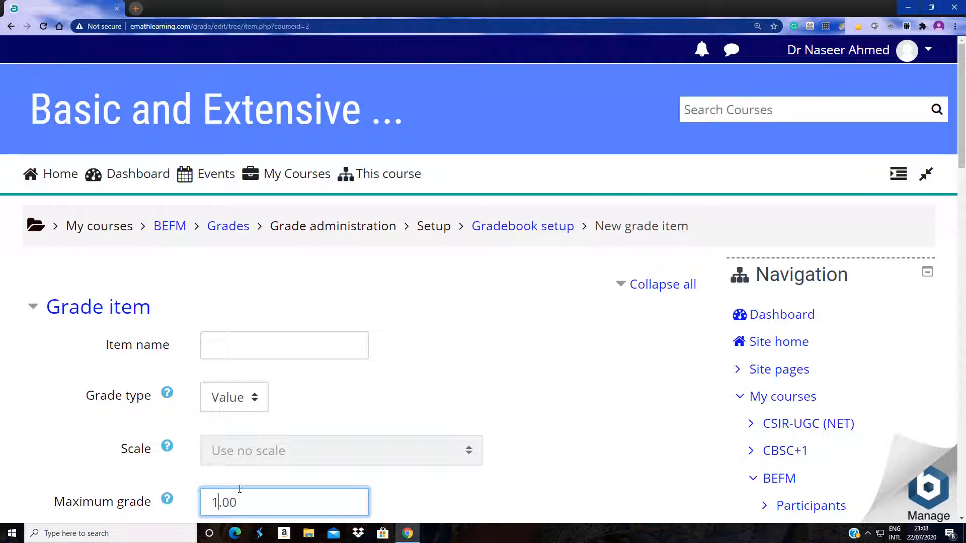
type("5")
left_click(225, 343)
type("F")
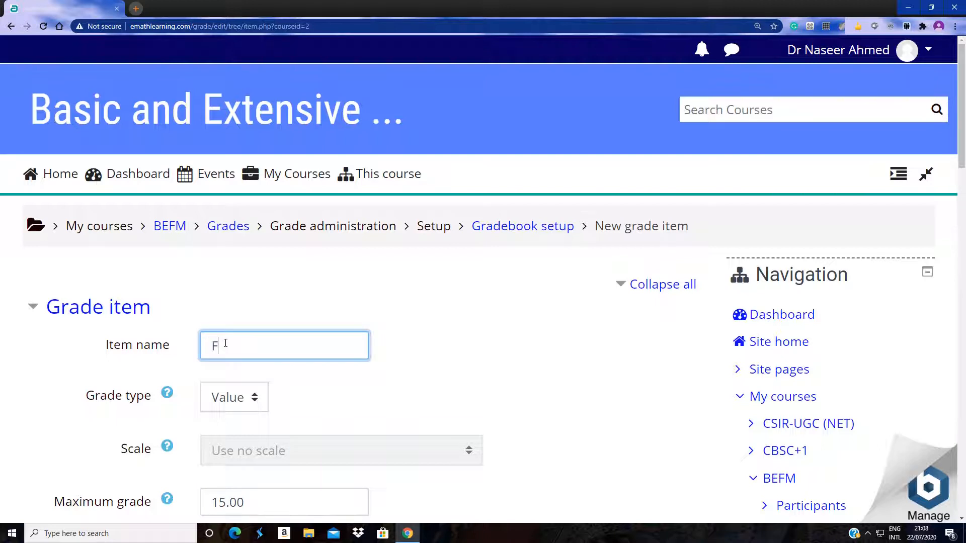
type("inal Exam")
- Keep Final Exam in the Basic and Extensive Features of MOODLE category, save the item and continue past the grade recalculation
scroll(401, 363, "down", 5)
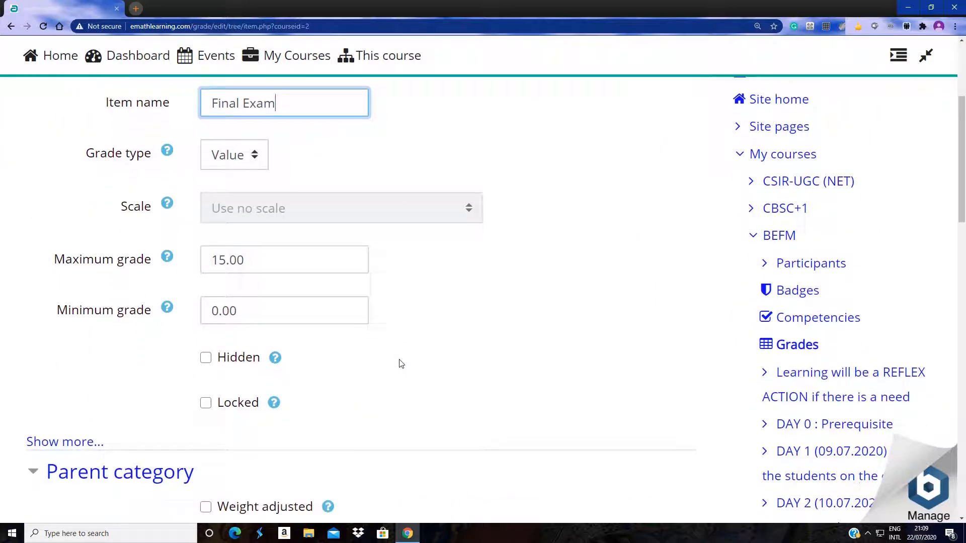
scroll(401, 363, "down", 7)
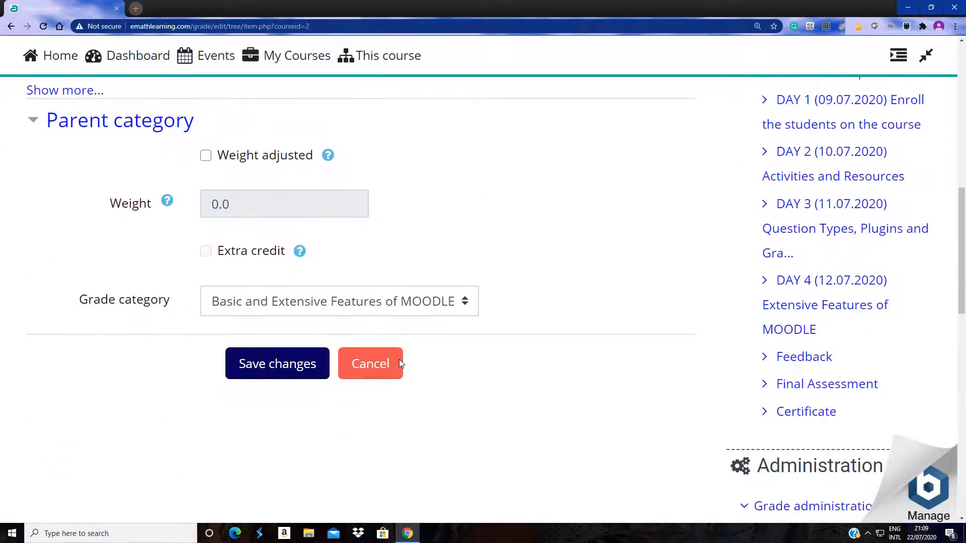
left_click(296, 306)
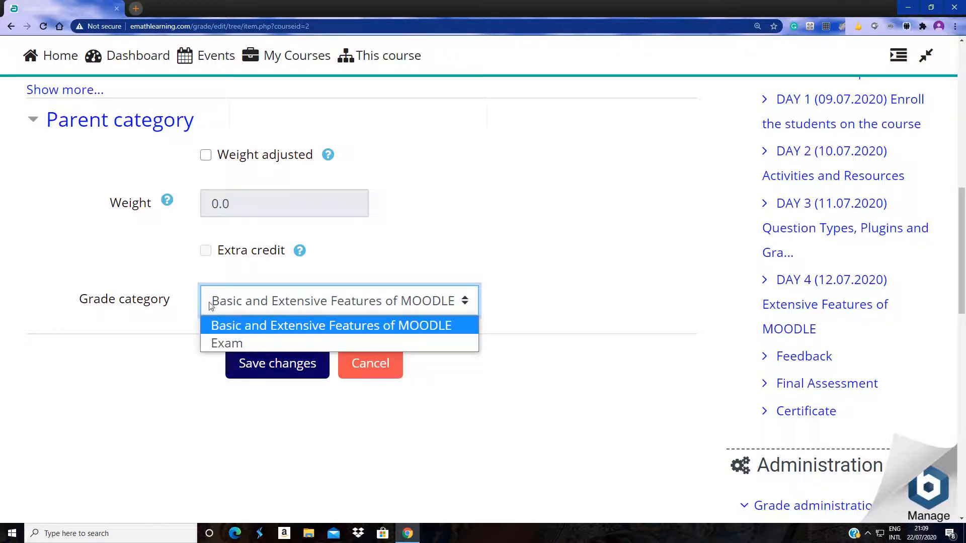
left_click(275, 329)
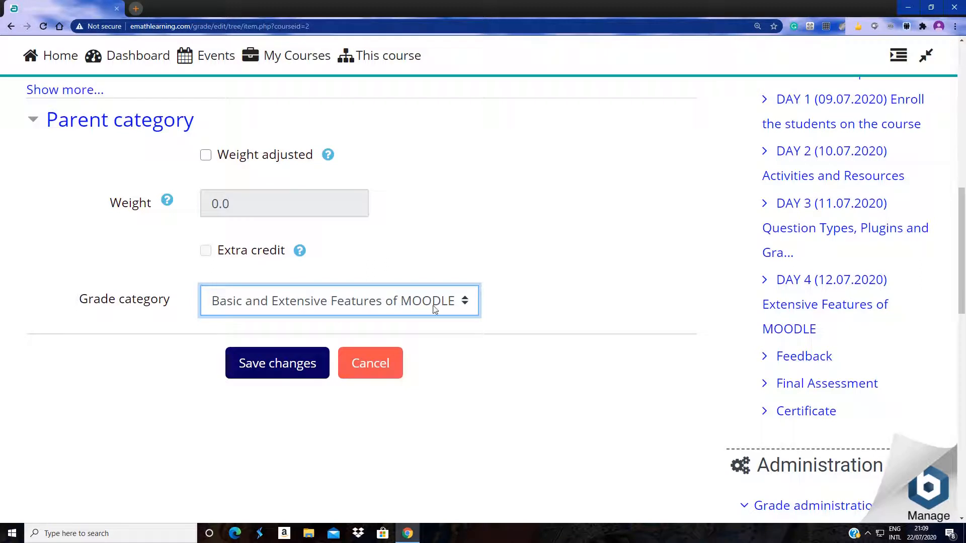
left_click(280, 370)
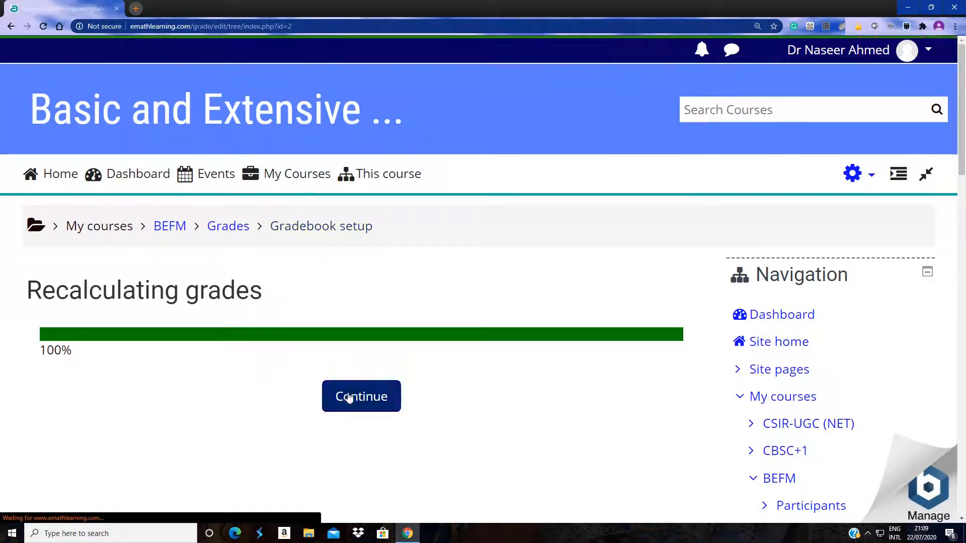
left_click(349, 397)
- Examine the Final Exam item, the weights and maximum grades of all items, and the course total in the gradebook setup
scroll(291, 379, "down", 6)
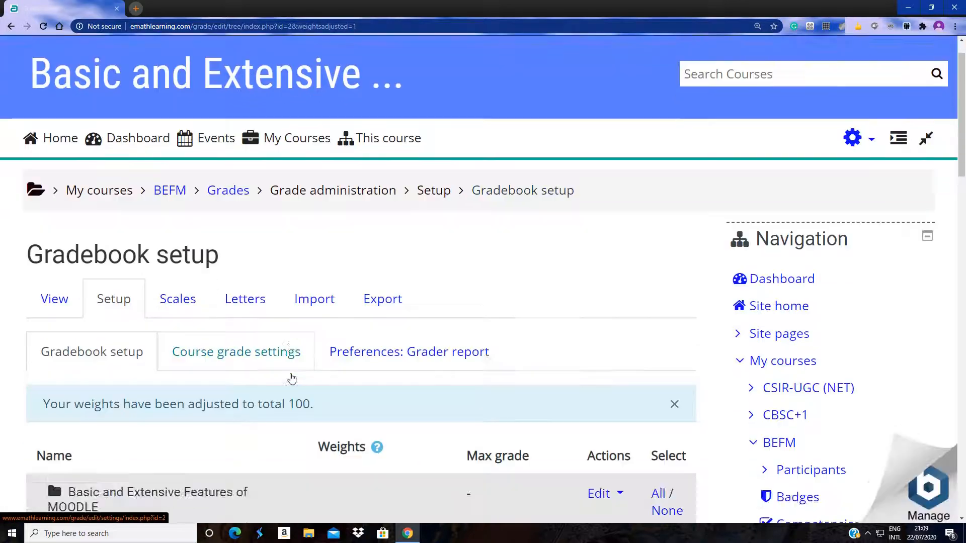
scroll(292, 379, "down", 5)
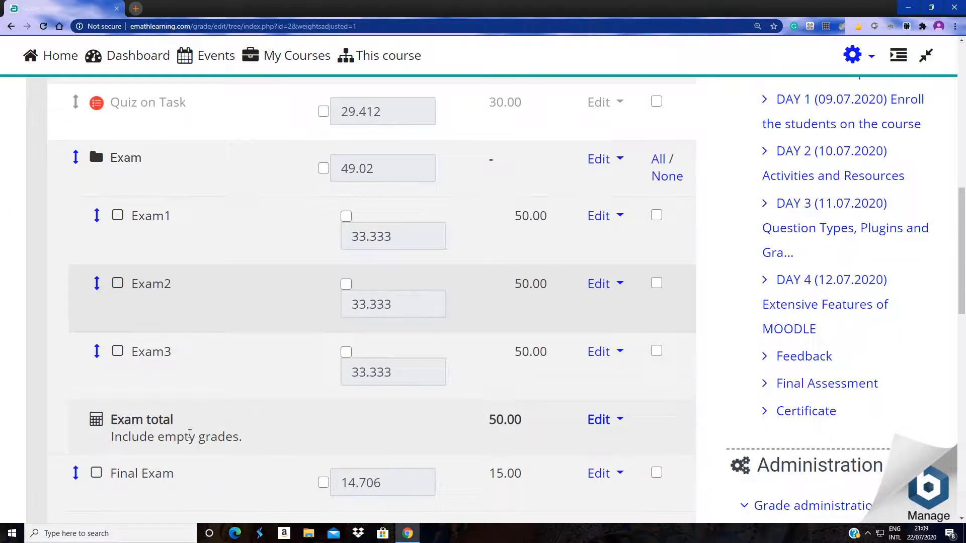
scroll(189, 434, "down", 3)
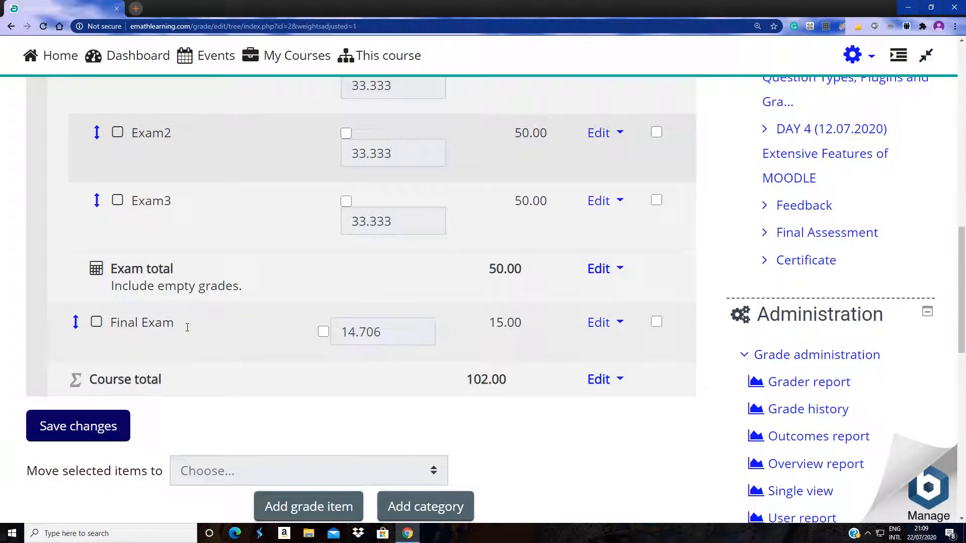
left_click_drag(111, 323, 182, 324)
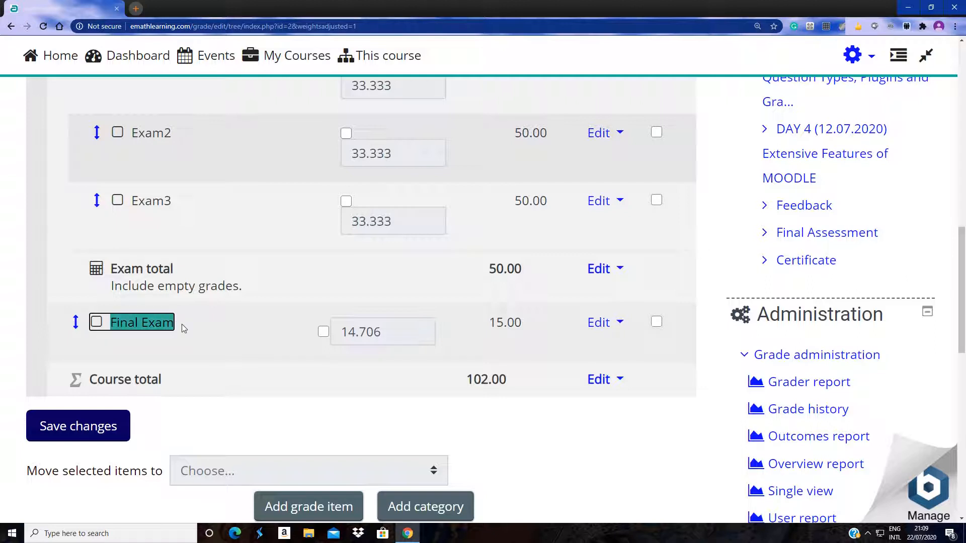
left_click(149, 328)
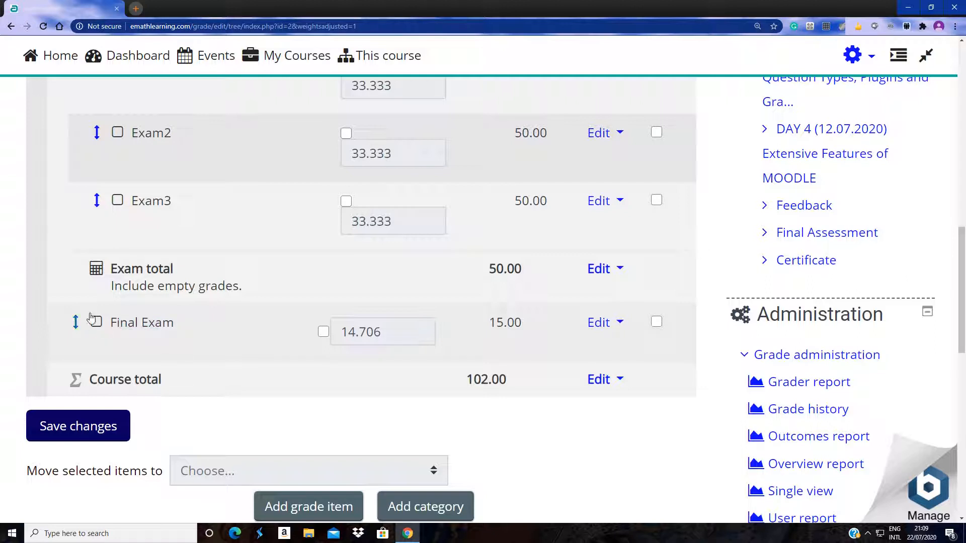
scroll(109, 336, "up", 5)
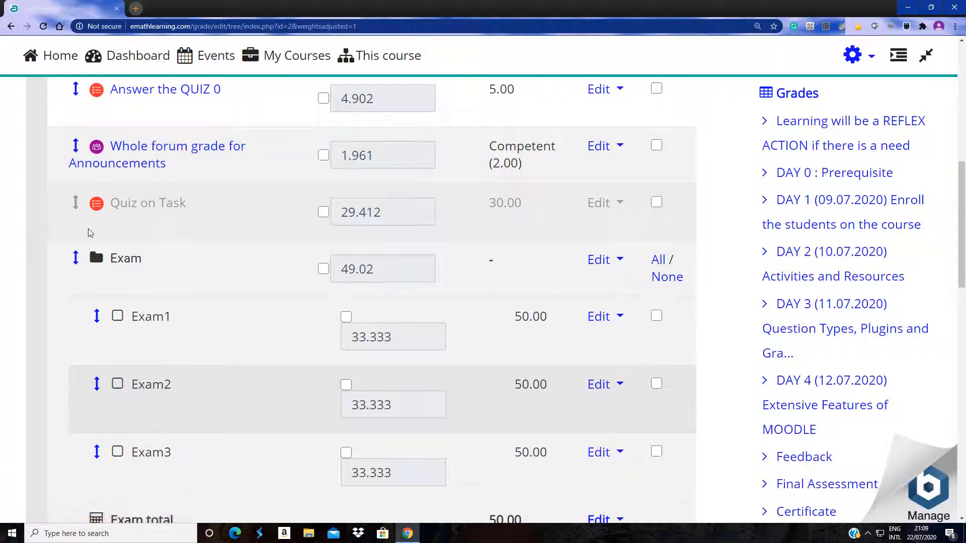
scroll(172, 306, "down", 3)
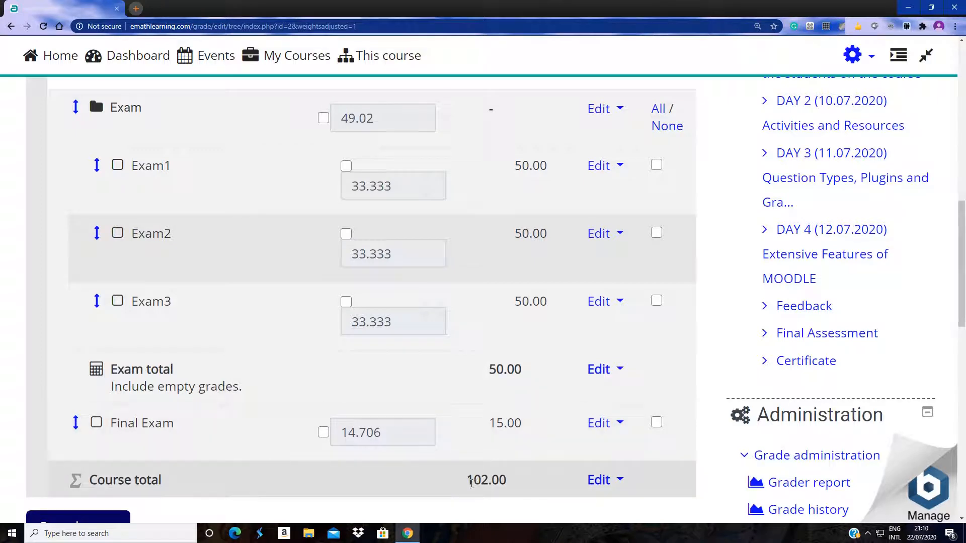
scroll(530, 410, "up", 3)
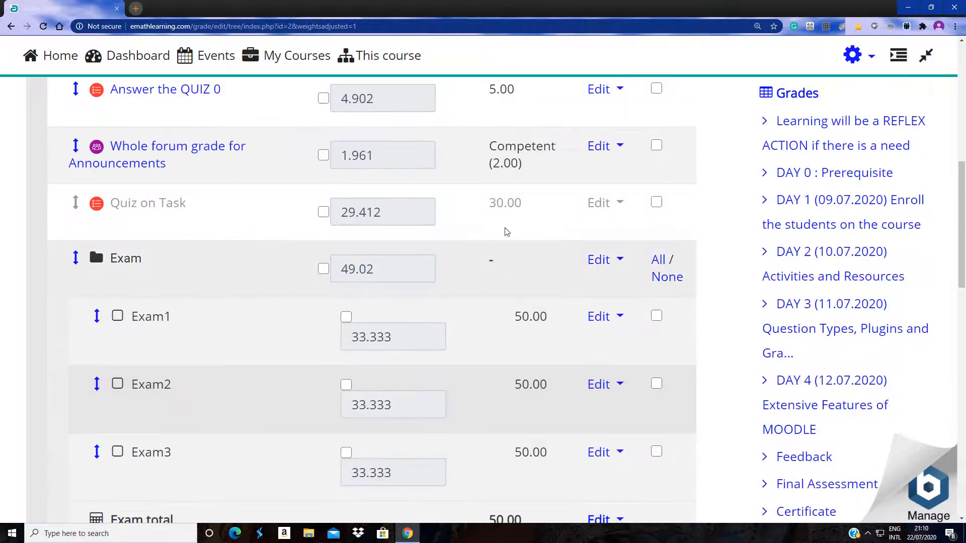
left_click_drag(494, 167, 521, 162)
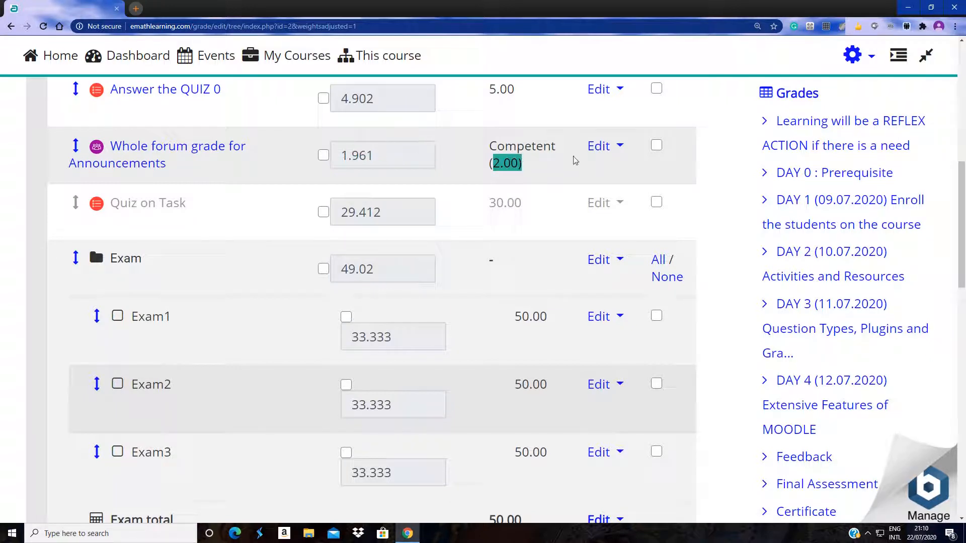
left_click(324, 154)
left_click_drag(377, 156, 340, 153)
type("0")
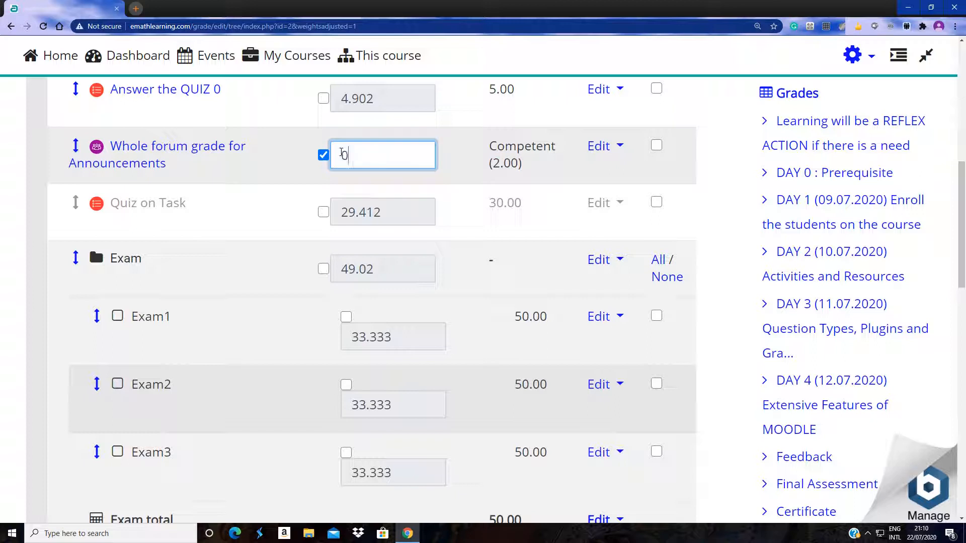
left_click(458, 177)
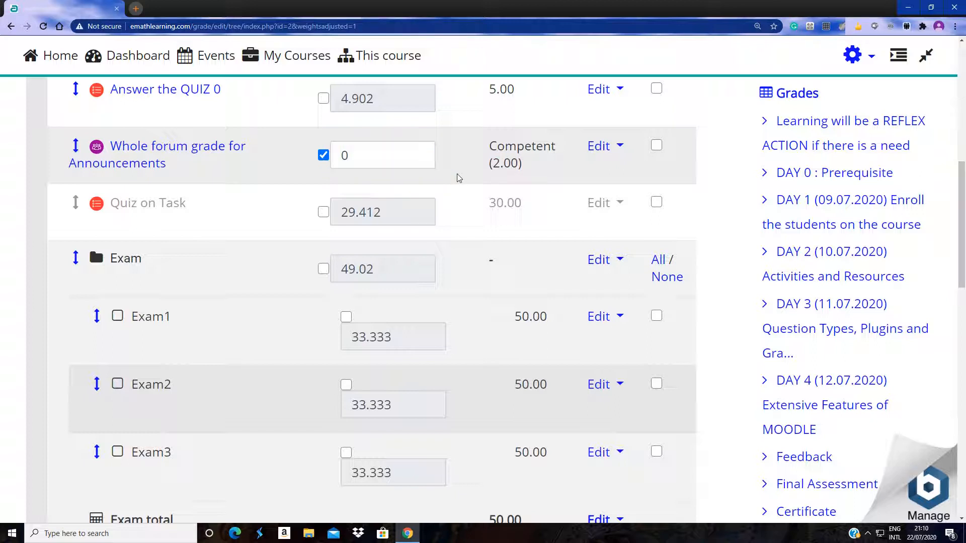
double_click(340, 156)
key("BackSpace")
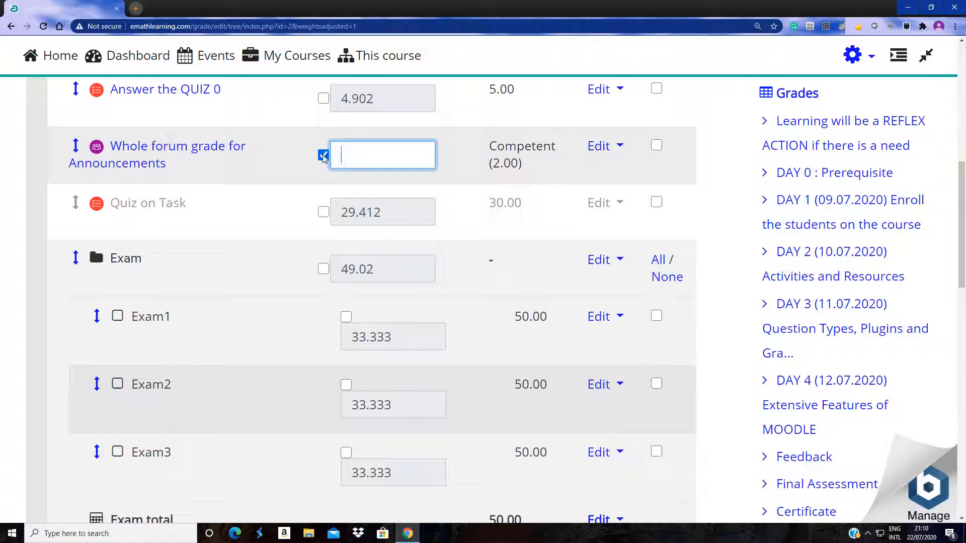
left_click(323, 155)
- Open the Course total's calculation, leaving the gradebook setup without saving, and start the formula with =
scroll(461, 235, "down", 9)
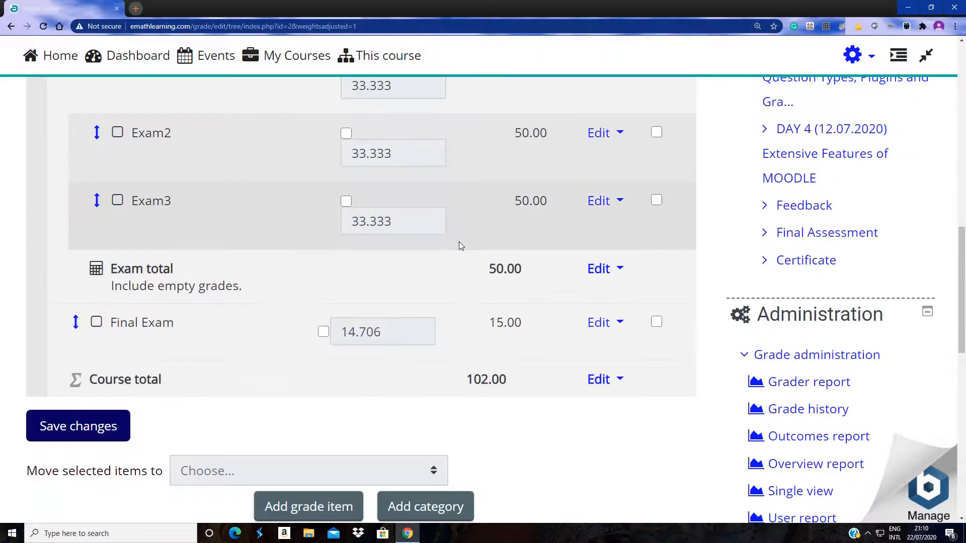
left_click(603, 181)
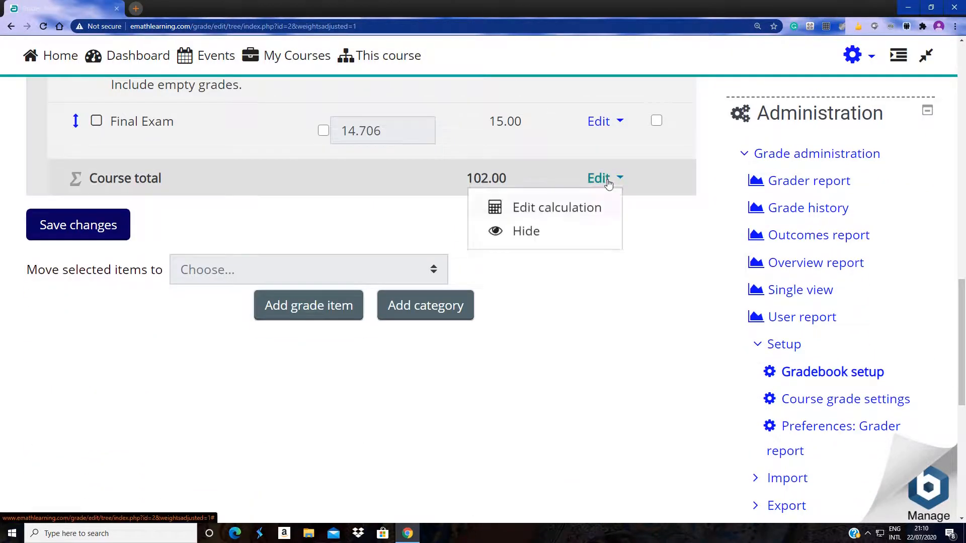
left_click(548, 211)
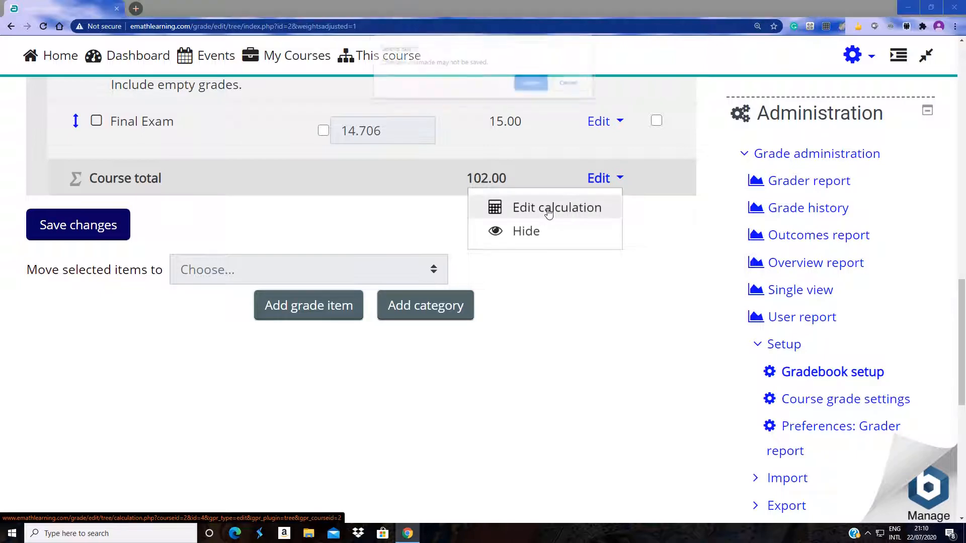
left_click(531, 83)
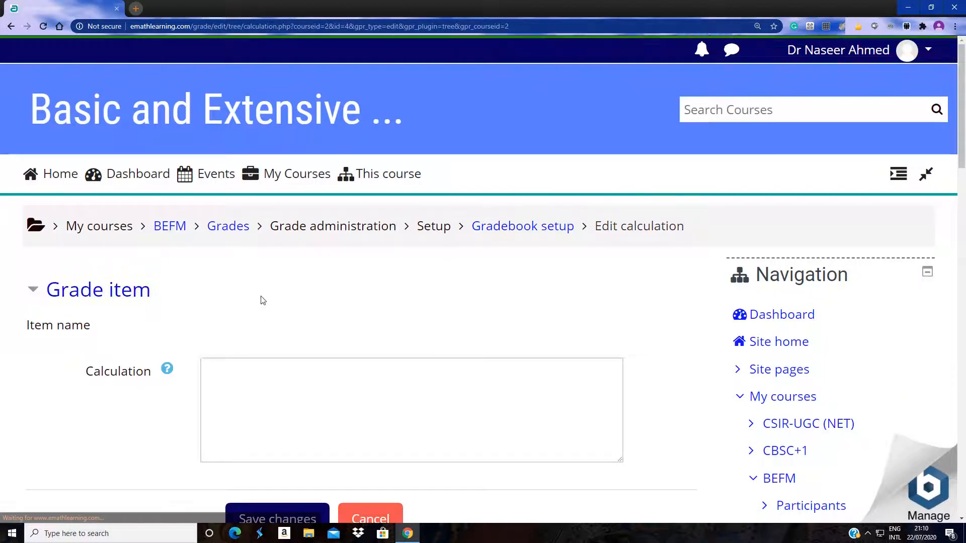
scroll(261, 300, "down", 4)
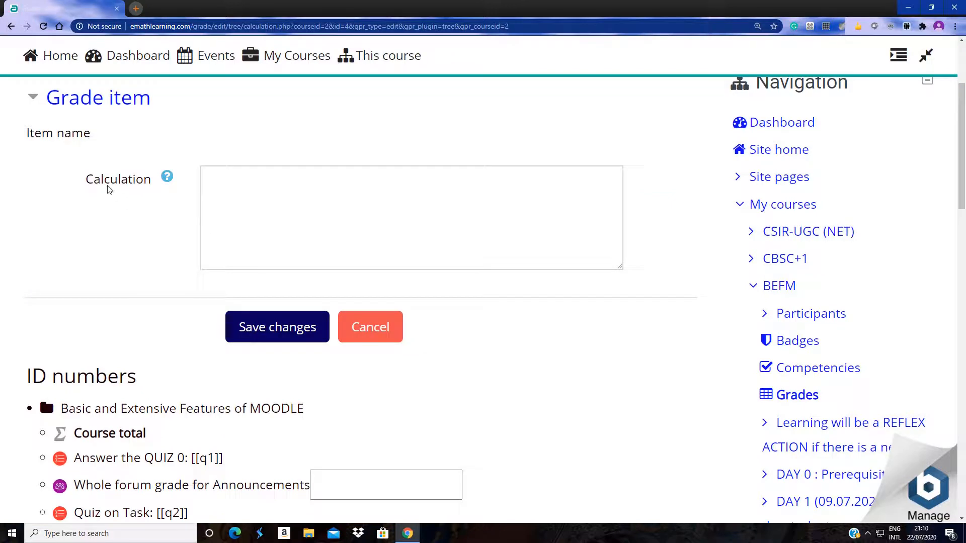
left_click(231, 176)
type("=")
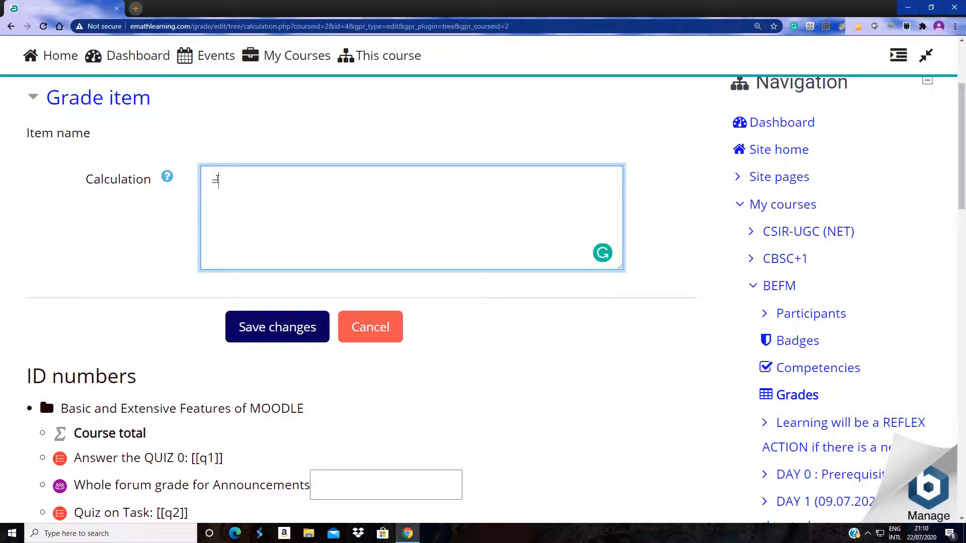
- Assign the ID number f to Final Exam and add it, leaving the page without saving the started formula
scroll(216, 186, "down", 2)
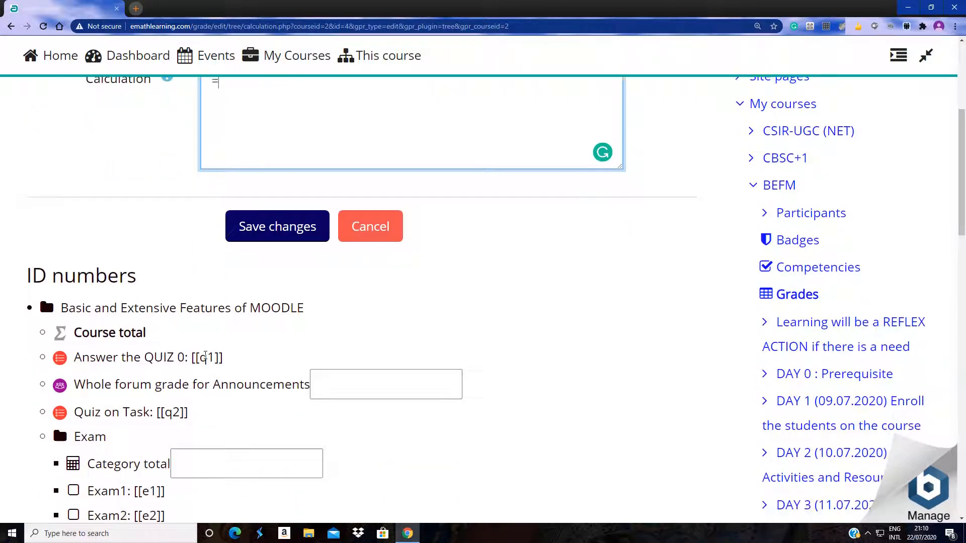
scroll(173, 483, "down", 3)
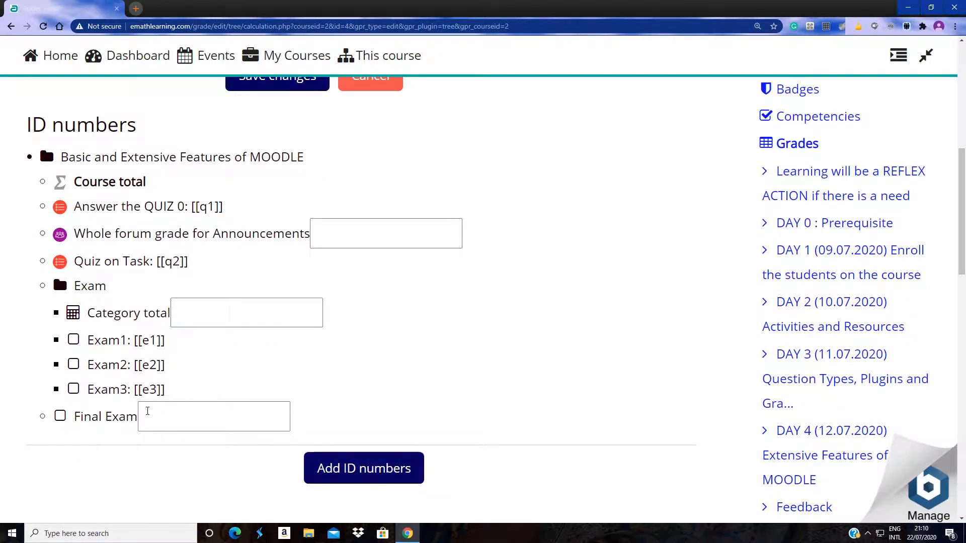
left_click(149, 418)
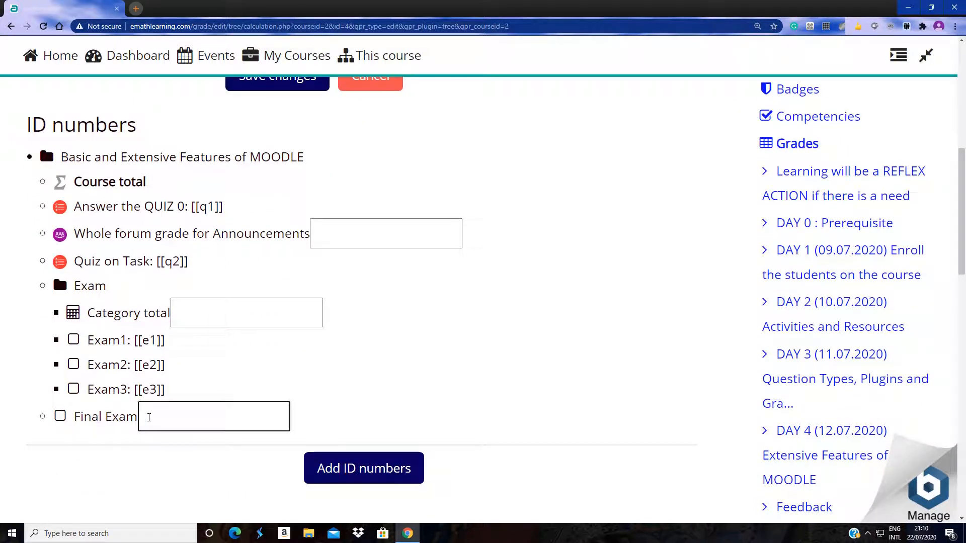
type("fe")
left_click_drag(146, 419, 149, 417)
key("BackSpace")
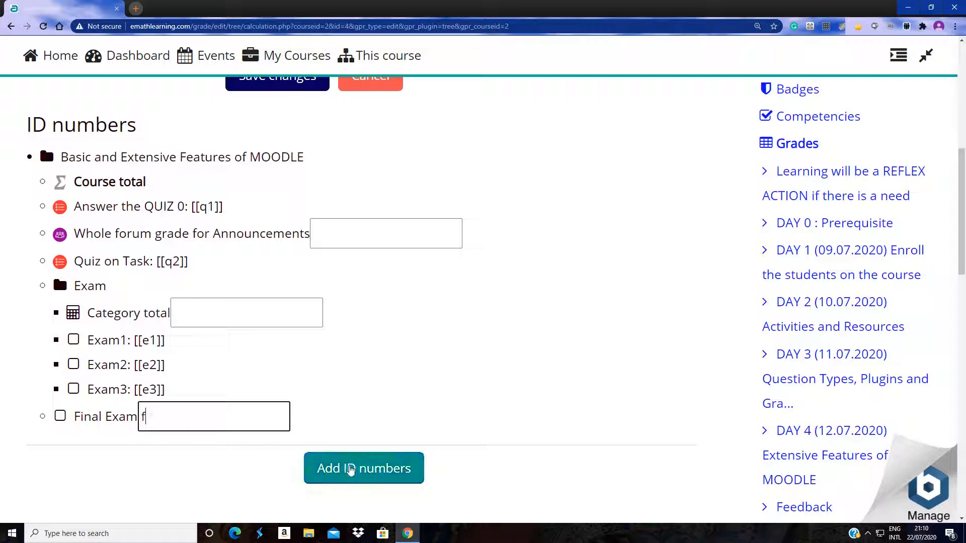
left_click(362, 469)
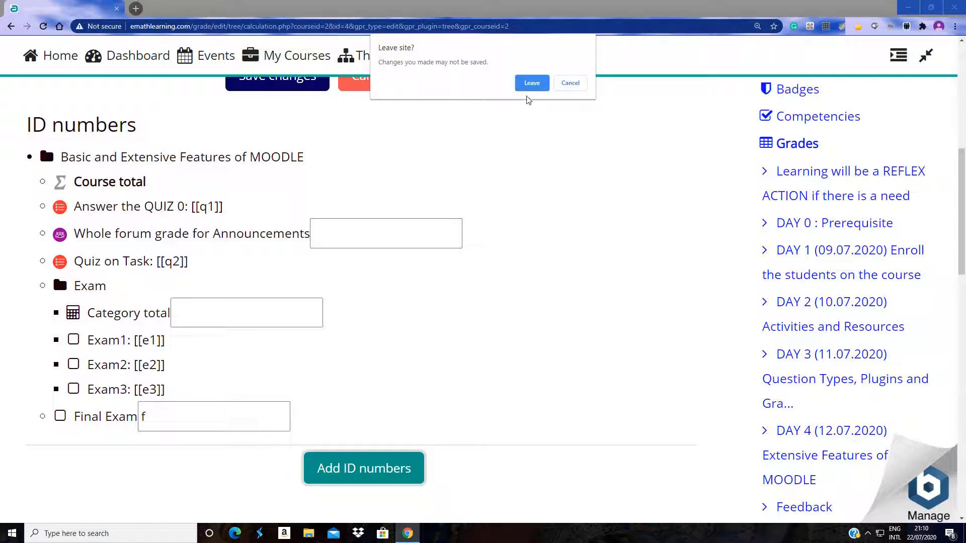
left_click(530, 84)
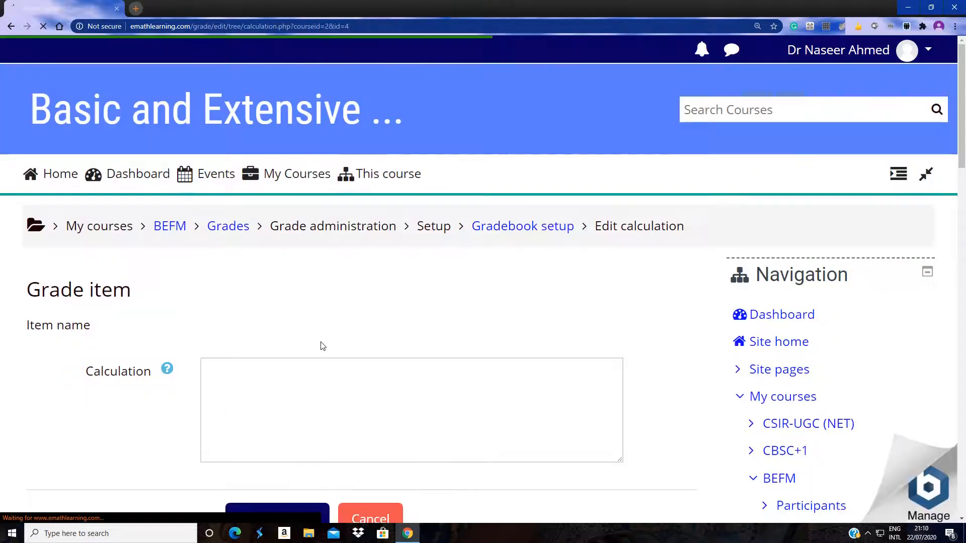
scroll(266, 268, "down", 10)
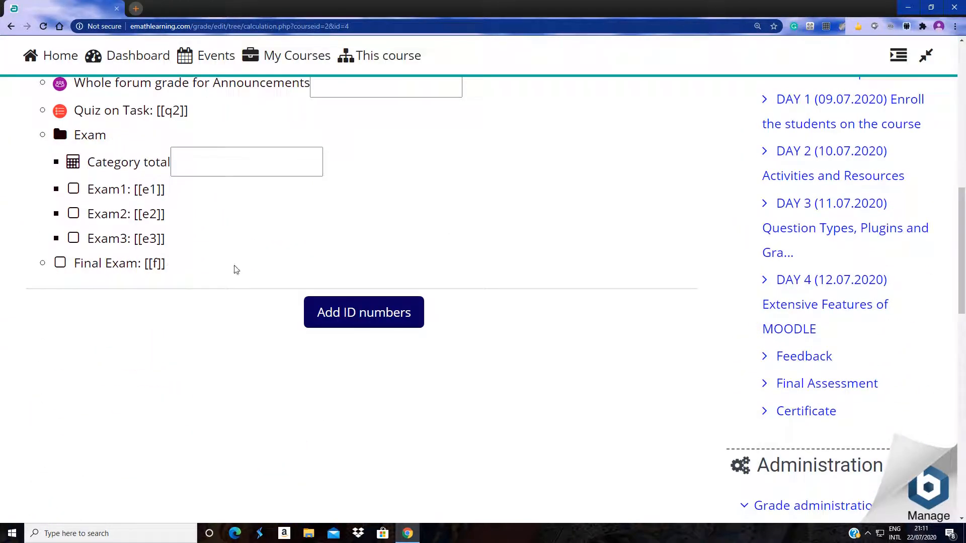
- Assign the ID number e to the Exam category total and add it
scroll(255, 263, "up", 4)
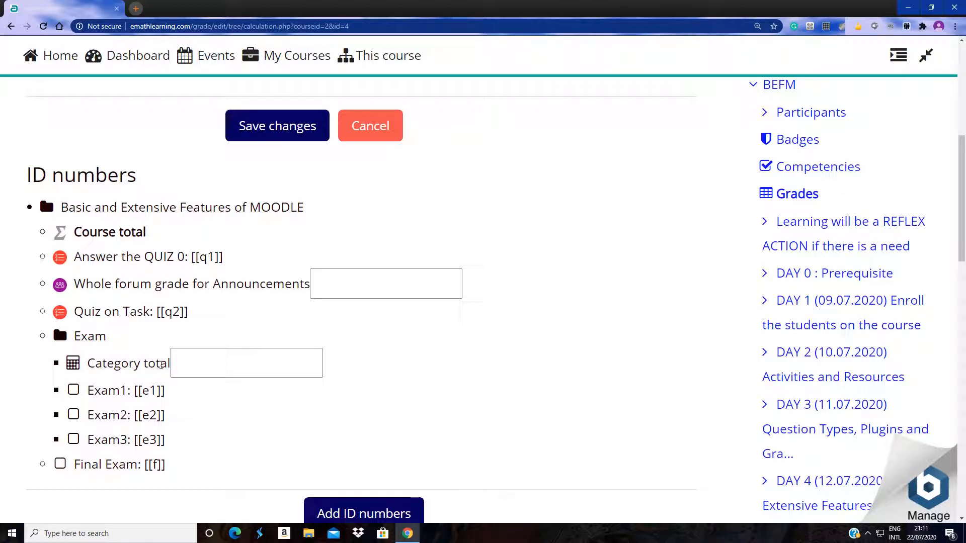
left_click(186, 366)
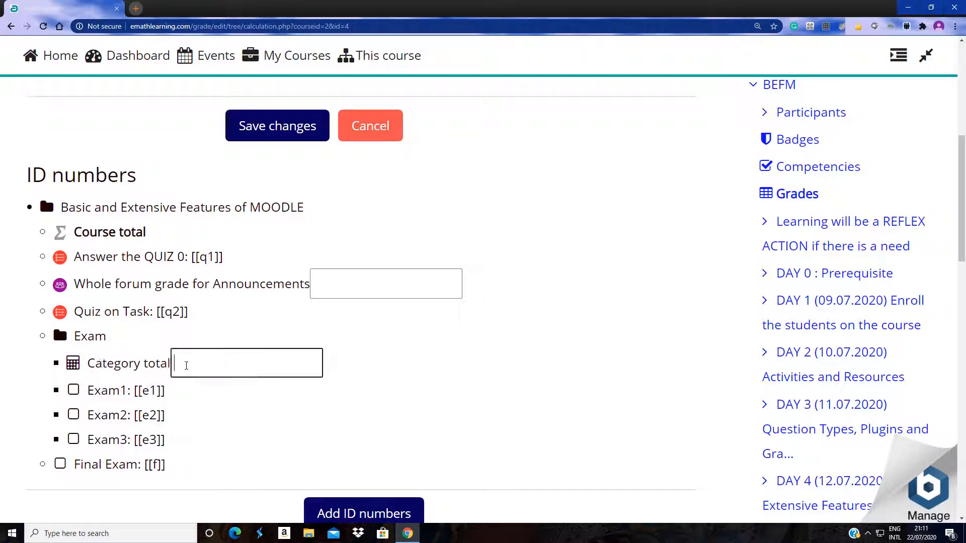
type("e")
scroll(408, 370, "down", 3)
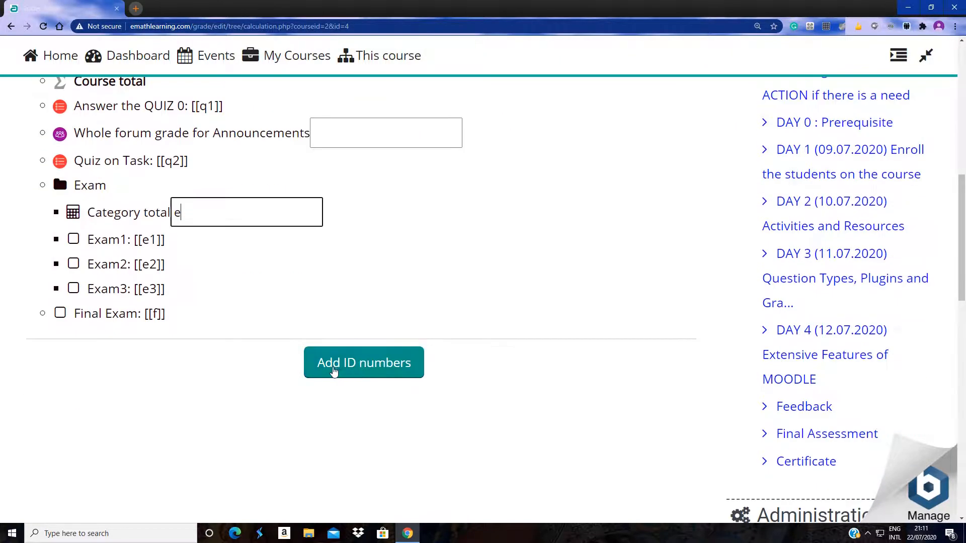
left_click(362, 369)
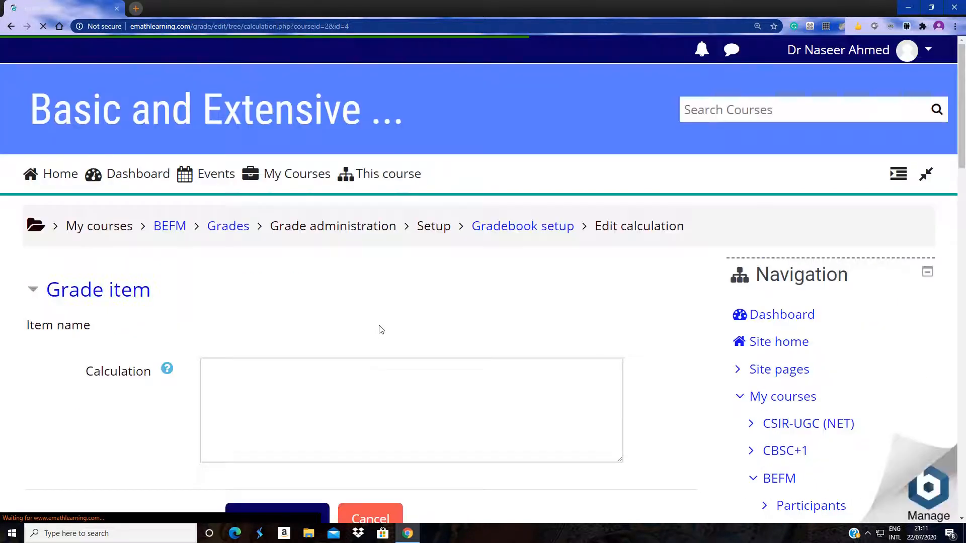
scroll(342, 308, "down", 8)
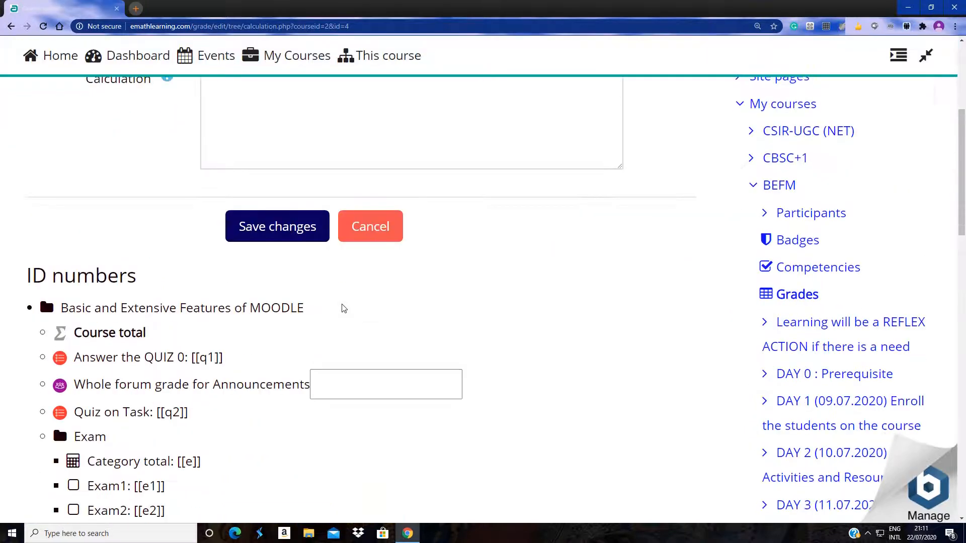
- Enter =sum([[f]],[[e]],[[q1]],[[q2]]) as the Course total's calculation, using the Exam category total's ID number instead of the individual exams
double_click(189, 310)
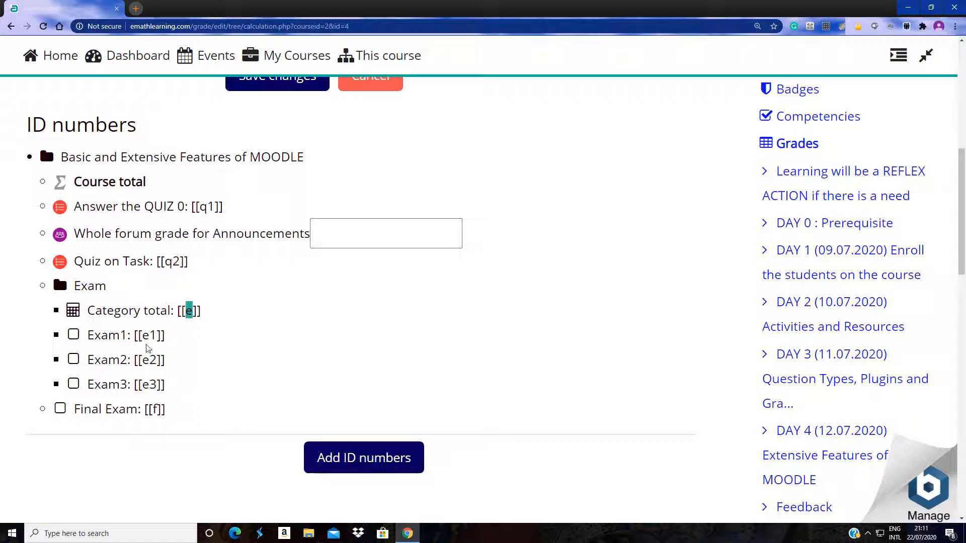
left_click_drag(90, 335, 173, 384)
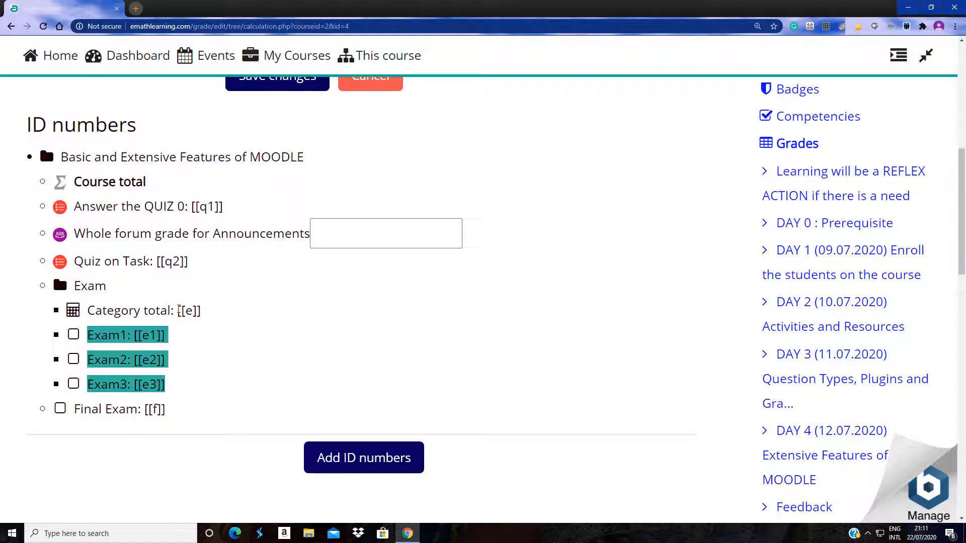
left_click_drag(179, 310, 201, 312)
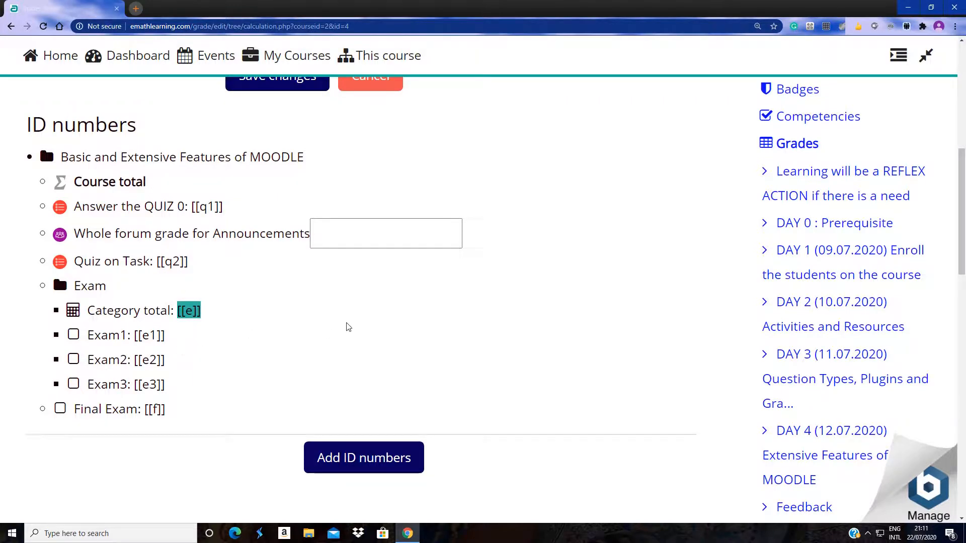
scroll(345, 328, "up", 5)
scroll(313, 302, "up", 2)
left_click(234, 270)
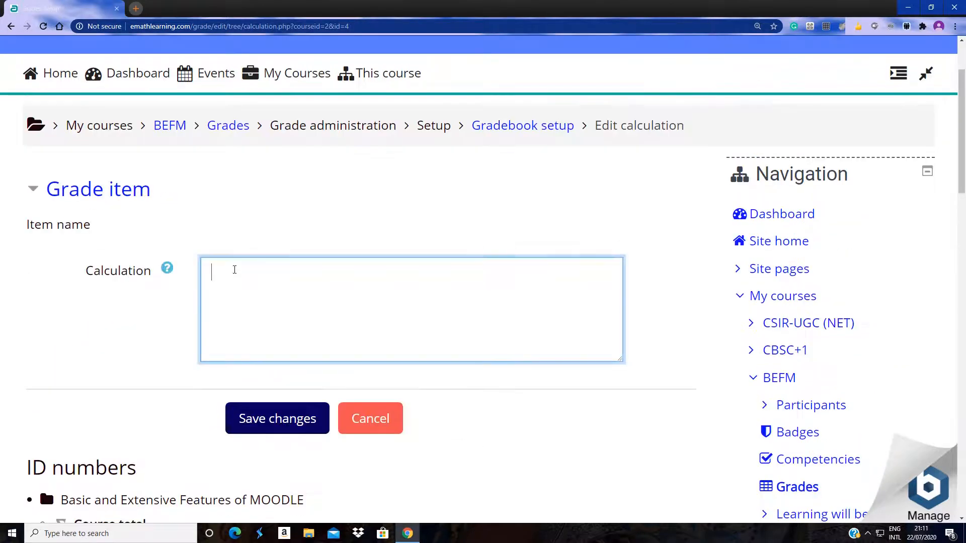
type("=sum")
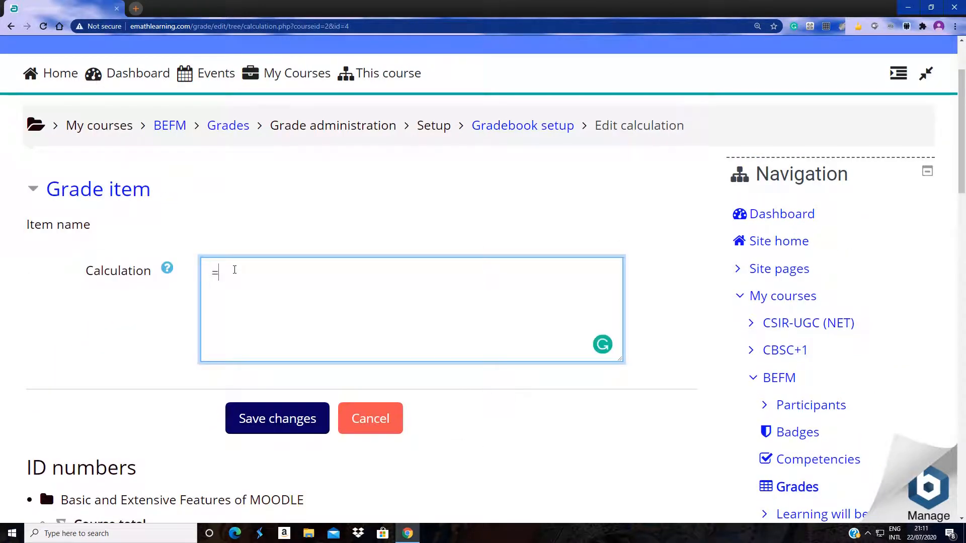
type("([[f]],[[g")
key("BackSpace")
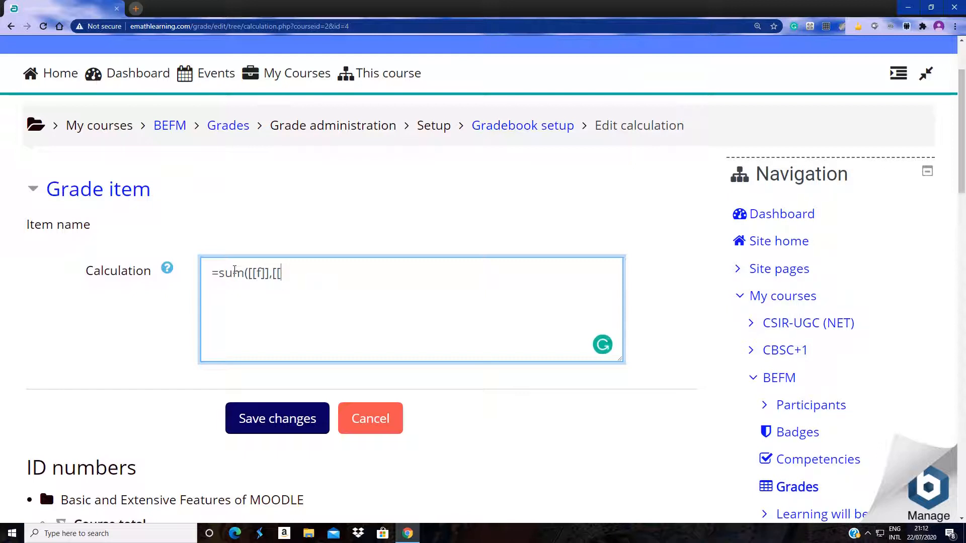
type("e]],[[q1]],[[")
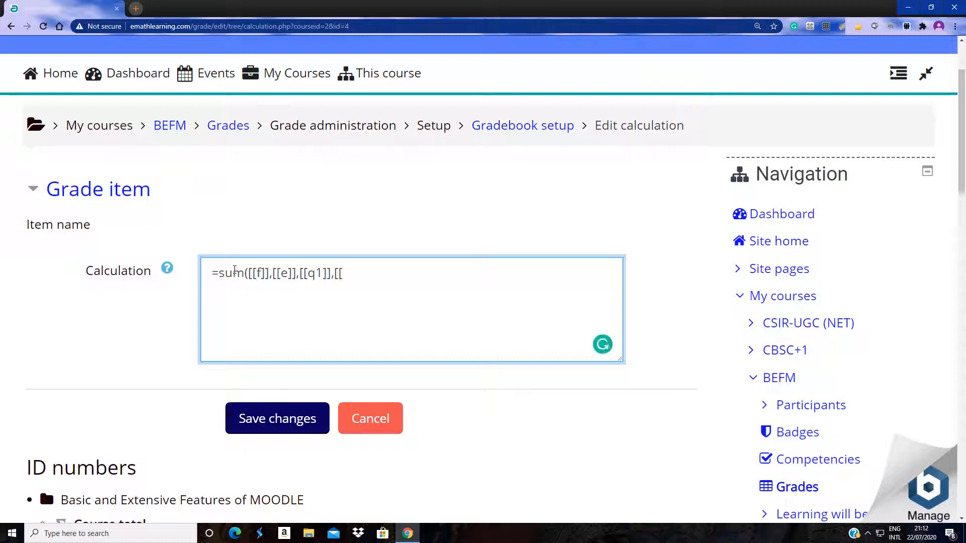
type("q2]])")
- Rewrite the Course total's formula without the sum function as =[[f]]+[[e]]+[[q1]]+[[q2]], save it, and continue to the gradebook setup
left_click_drag(249, 274, 220, 273)
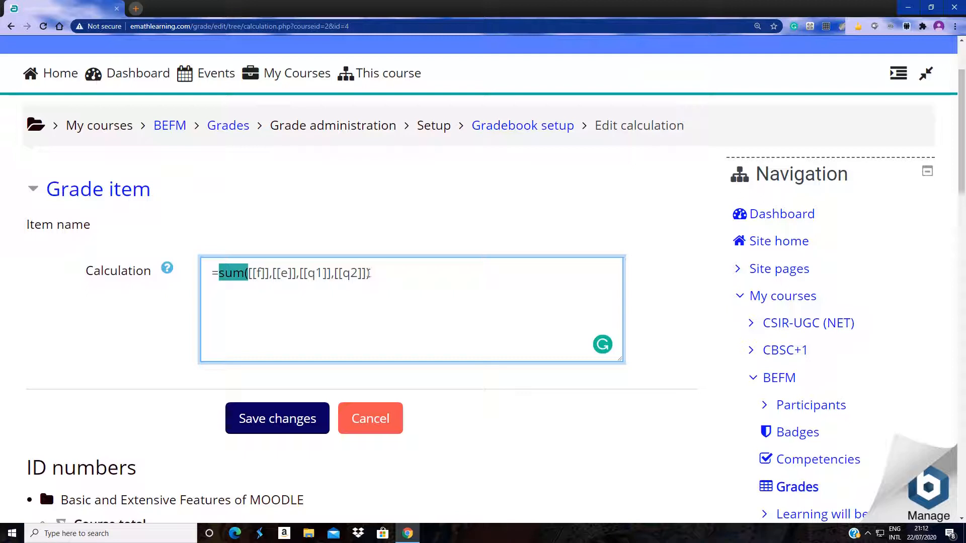
left_click_drag(367, 273, 249, 276)
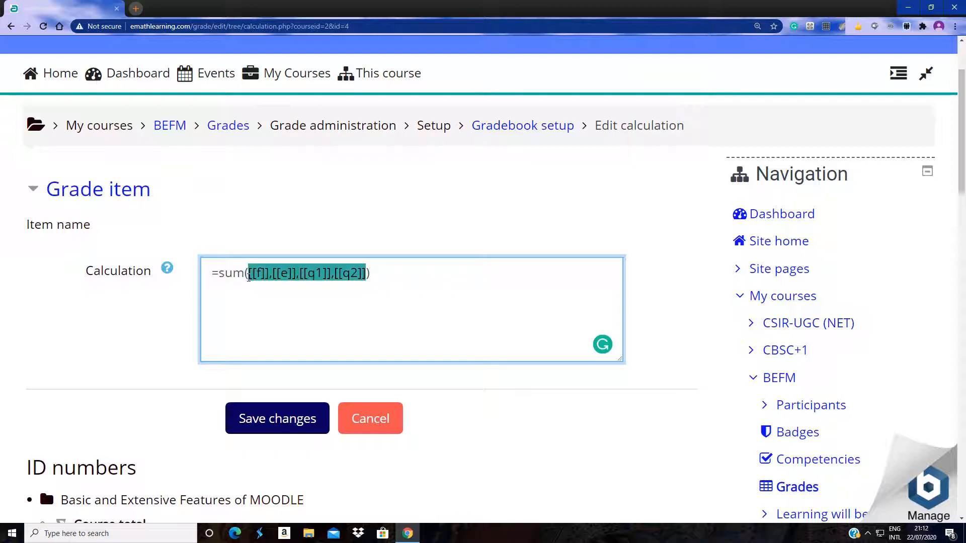
left_click_drag(371, 274, 221, 283)
type("[[f]],[[e]],[[q1]],[[q2]]")
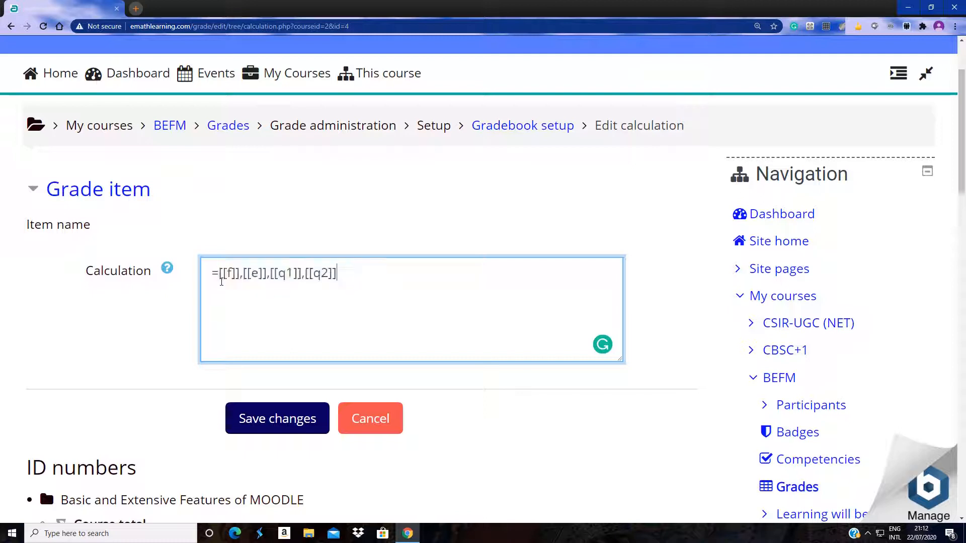
left_click(241, 274)
type("+")
left_click_drag(271, 274, 315, 275)
type("+")
type("+")
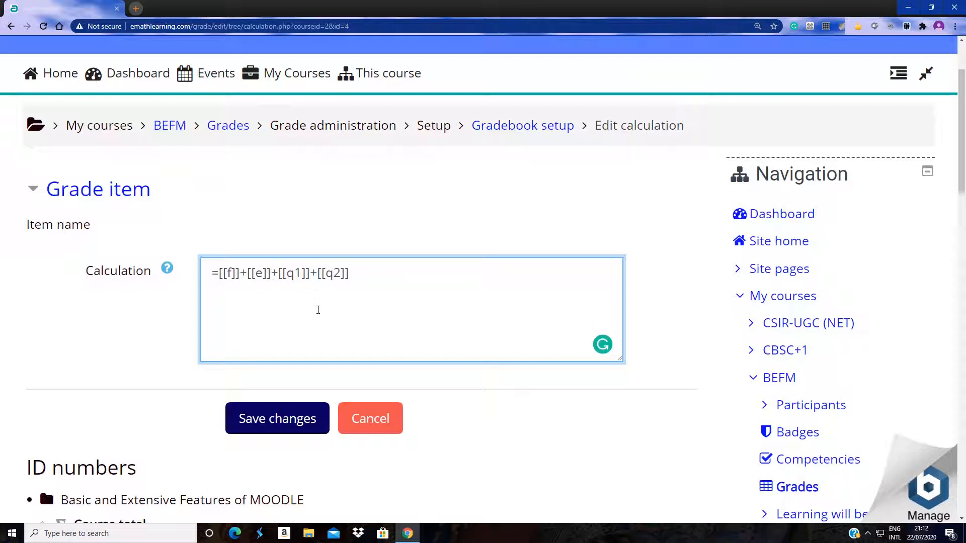
left_click(272, 422)
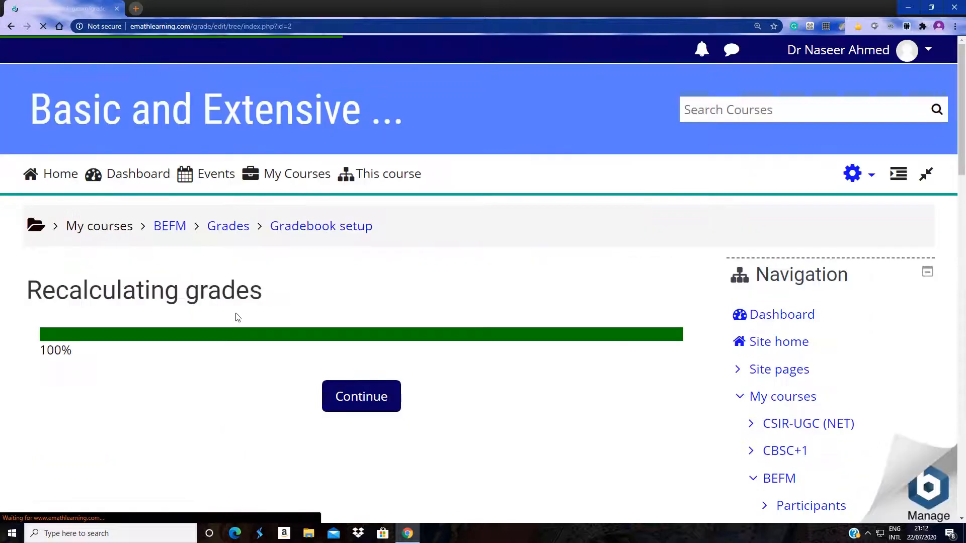
left_click(388, 407)
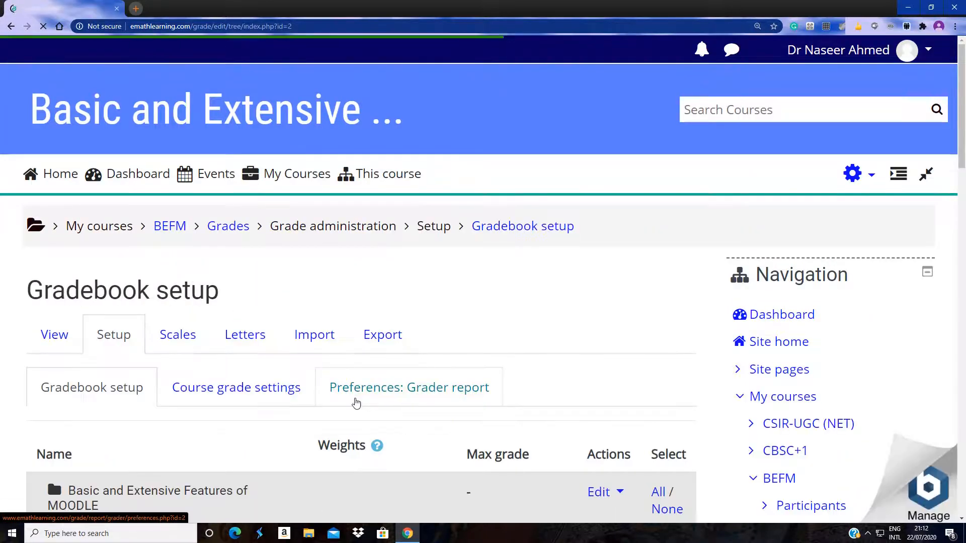
- Open the top-level course category's settings, save them with a maximum grade of 100.00, and continue to the gradebook setup
scroll(445, 314, "down", 10)
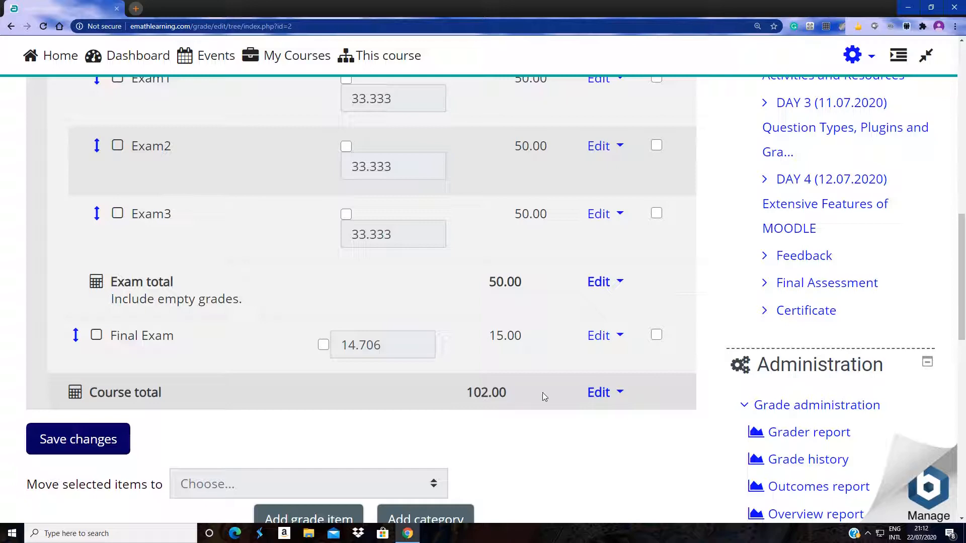
left_click(604, 393)
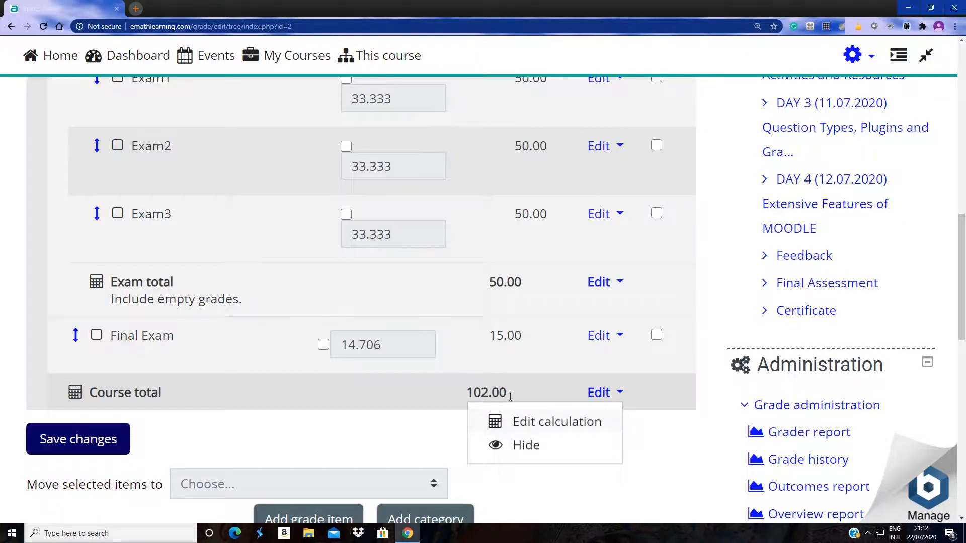
scroll(510, 397, "up", 9)
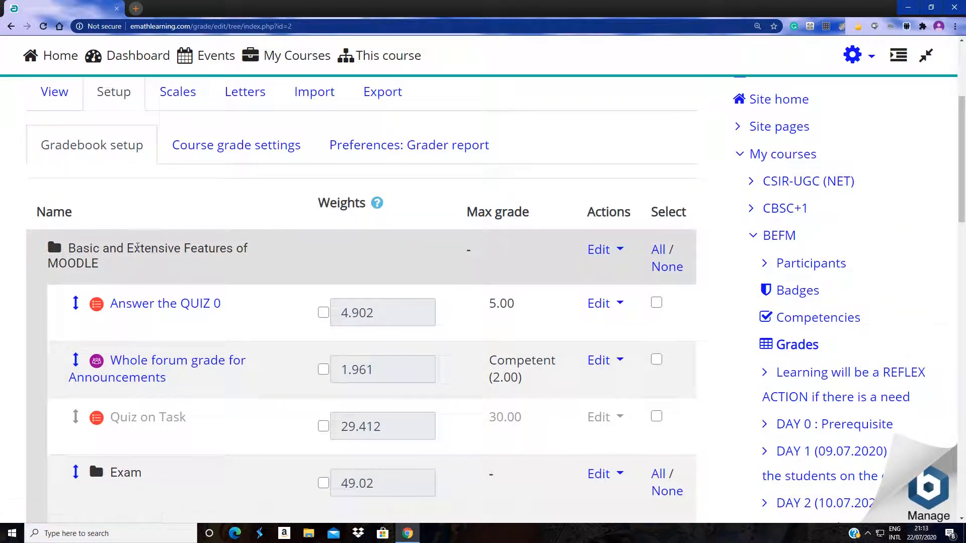
left_click(604, 250)
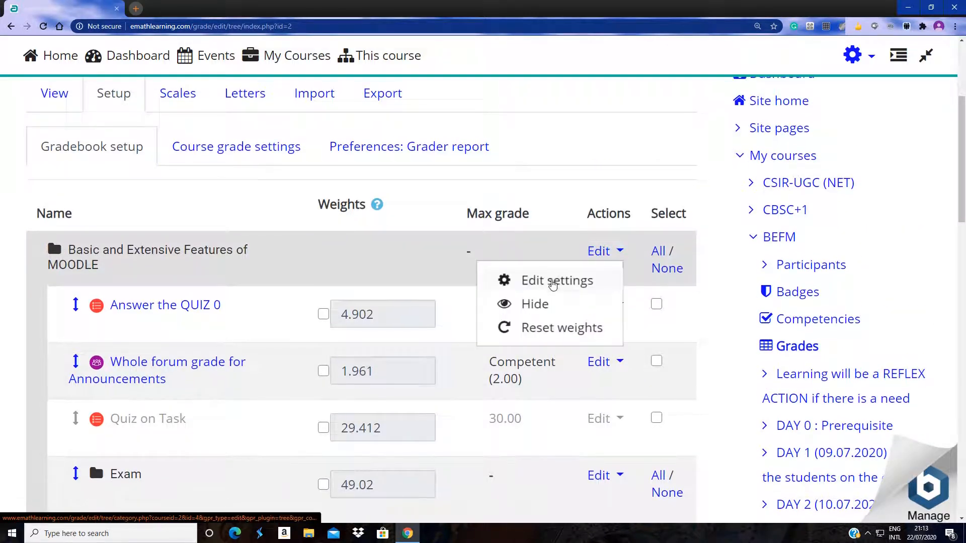
left_click(553, 282)
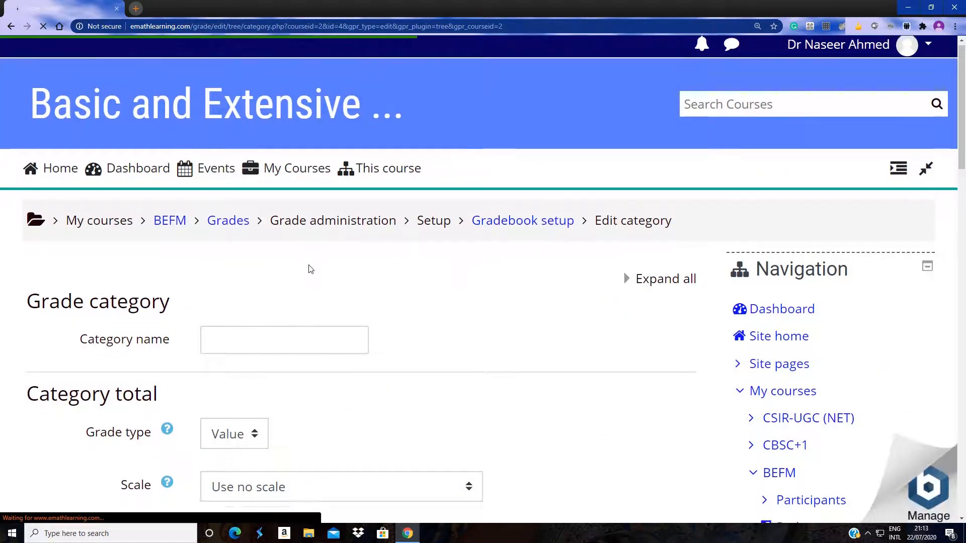
scroll(244, 290, "down", 4)
left_click(229, 301)
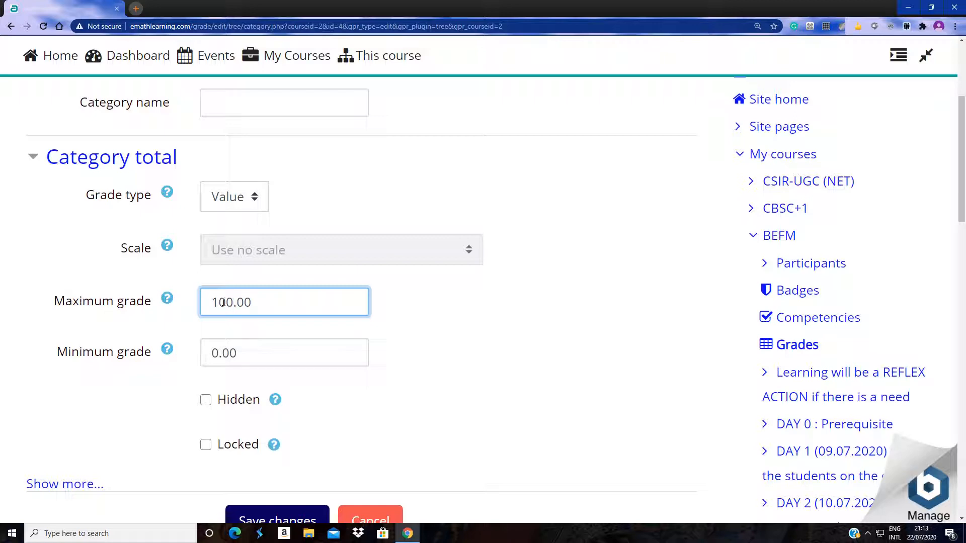
left_click(422, 343)
scroll(398, 342, "down", 5)
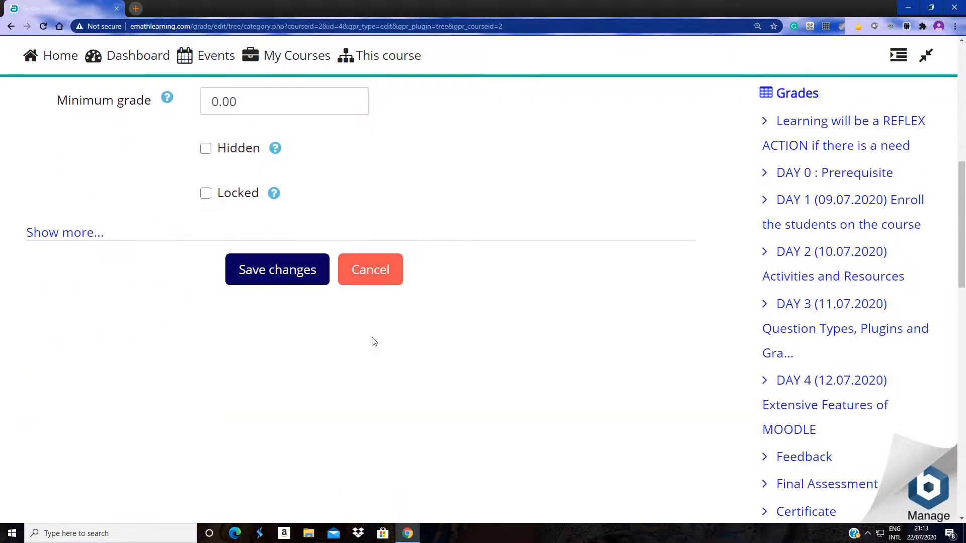
left_click(269, 271)
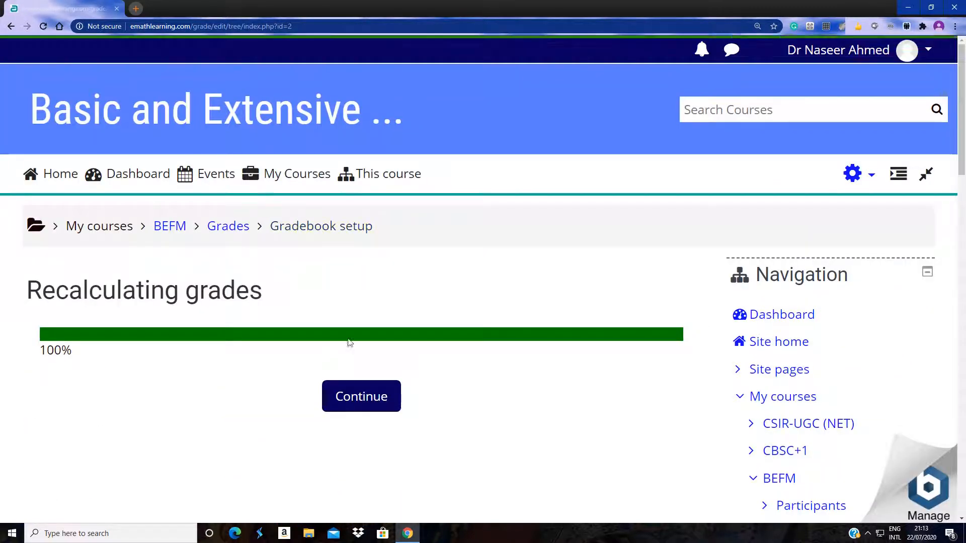
left_click(360, 397)
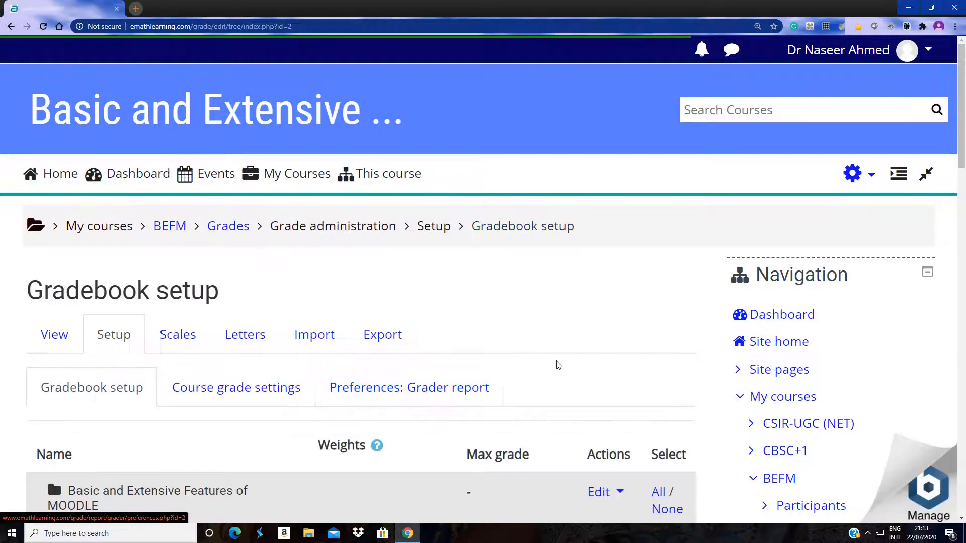
- Examine the weights and maximum grades of the quizzes, exams and Final Exam, along with the Exam total and Course total
scroll(557, 365, "down", 12)
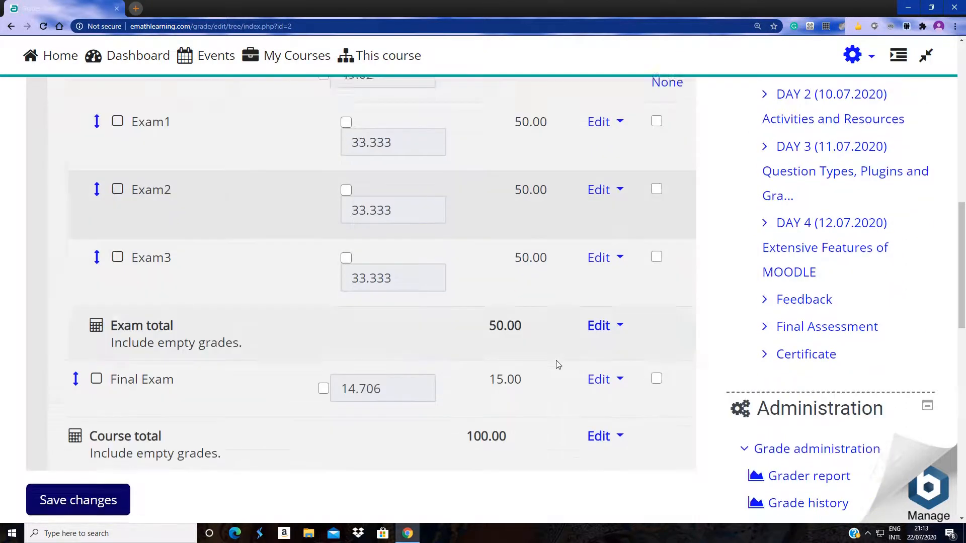
scroll(558, 365, "down", 3)
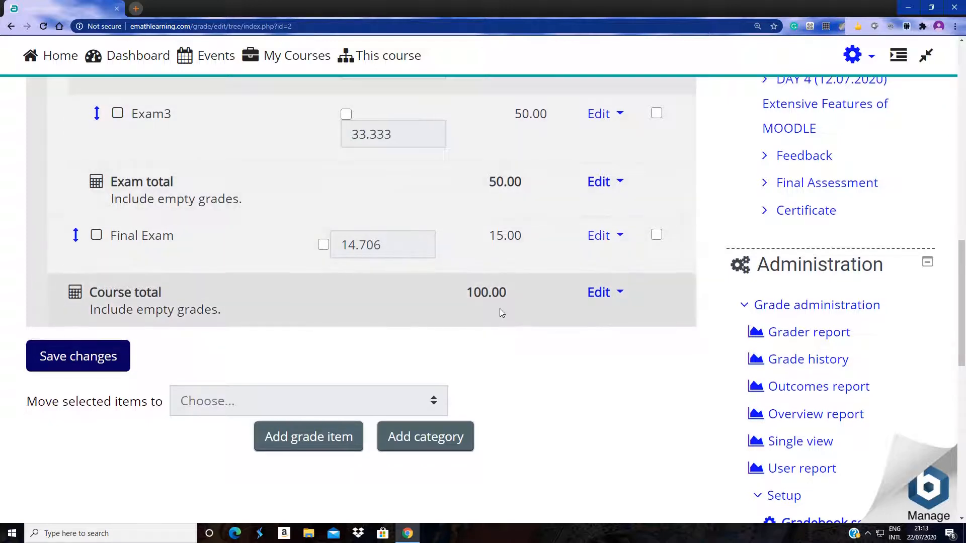
scroll(500, 311, "up", 4)
scroll(499, 310, "up", 7)
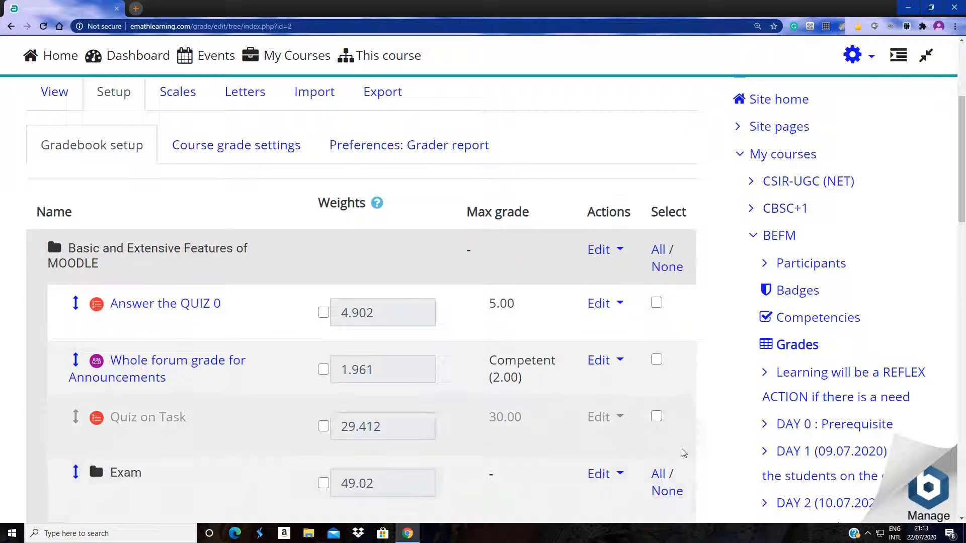
scroll(515, 467, "down", 4)
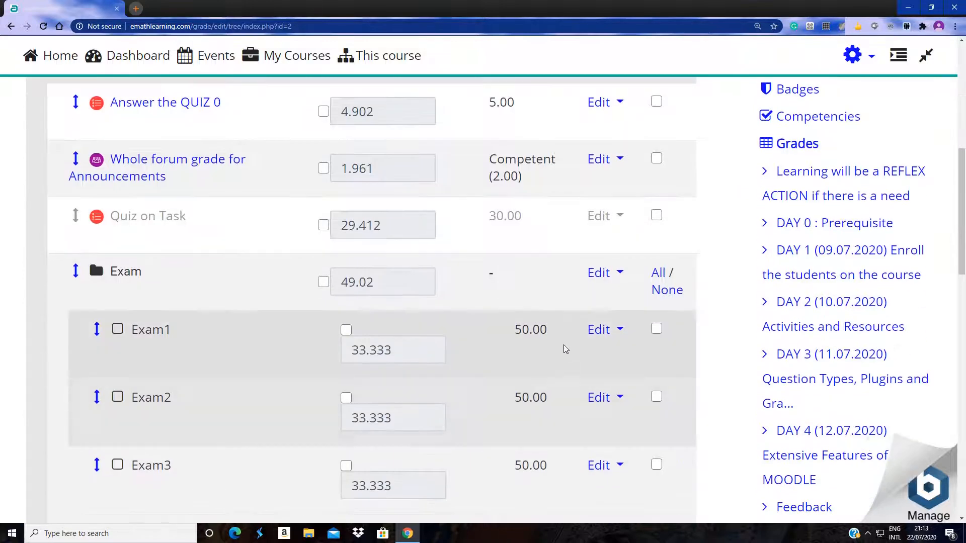
scroll(573, 446, "down", 5)
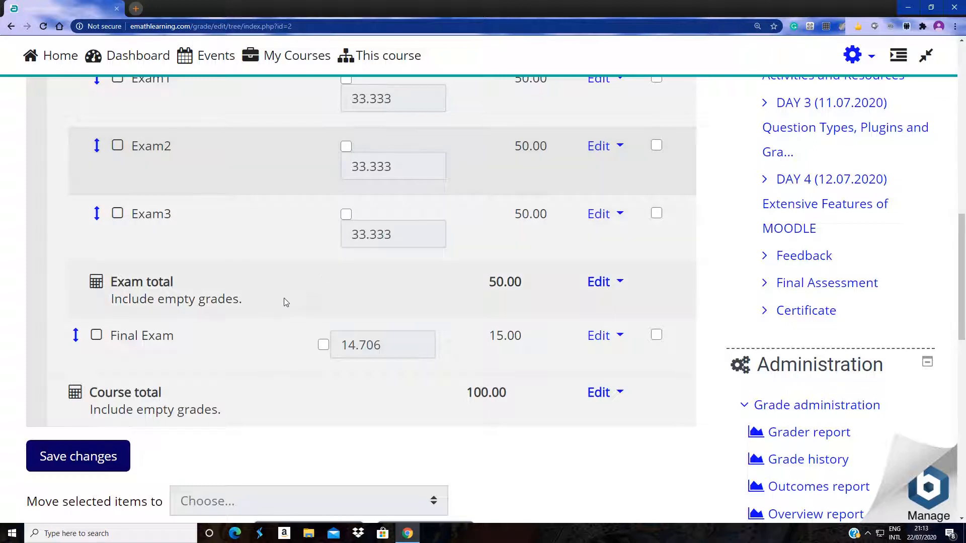
scroll(285, 298, "up", 1)
scroll(285, 301, "up", 1)
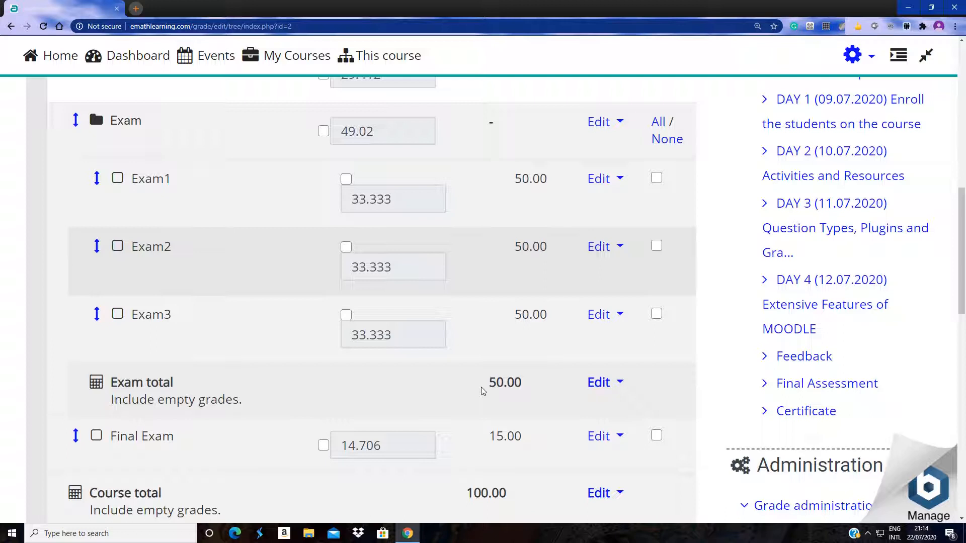
scroll(483, 391, "down", 5)
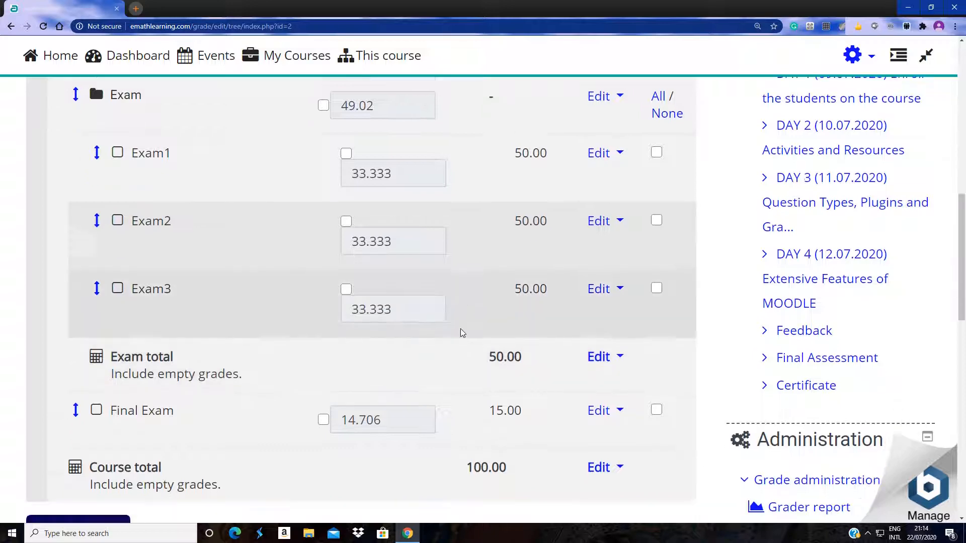
scroll(443, 309, "up", 1)
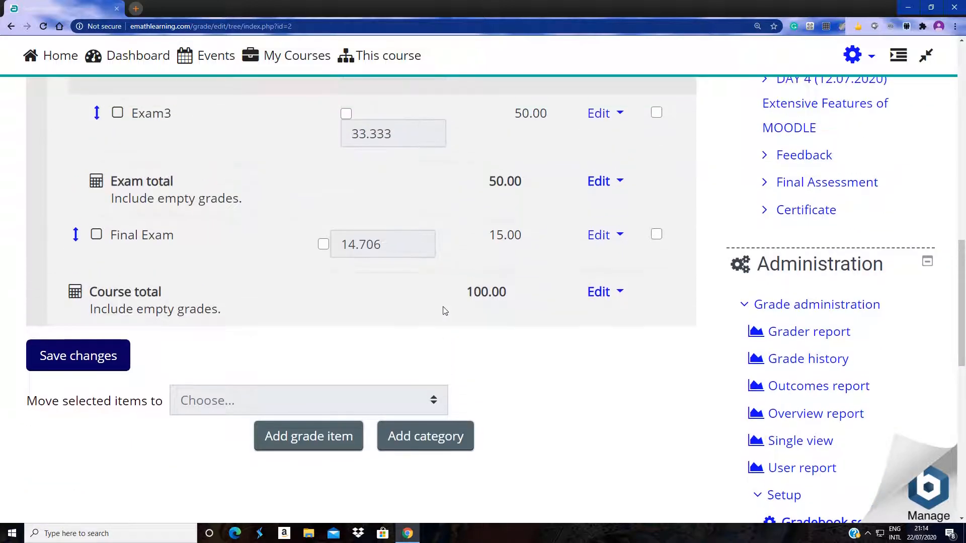
- Save the gradebook setup and open the grader report at the participants' grades
left_click(80, 358)
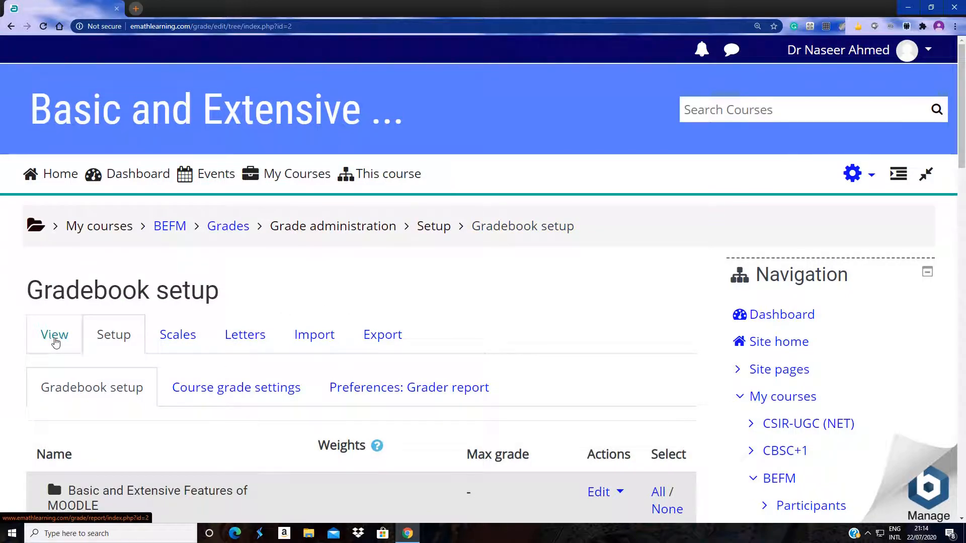
scroll(57, 339, "down", 1)
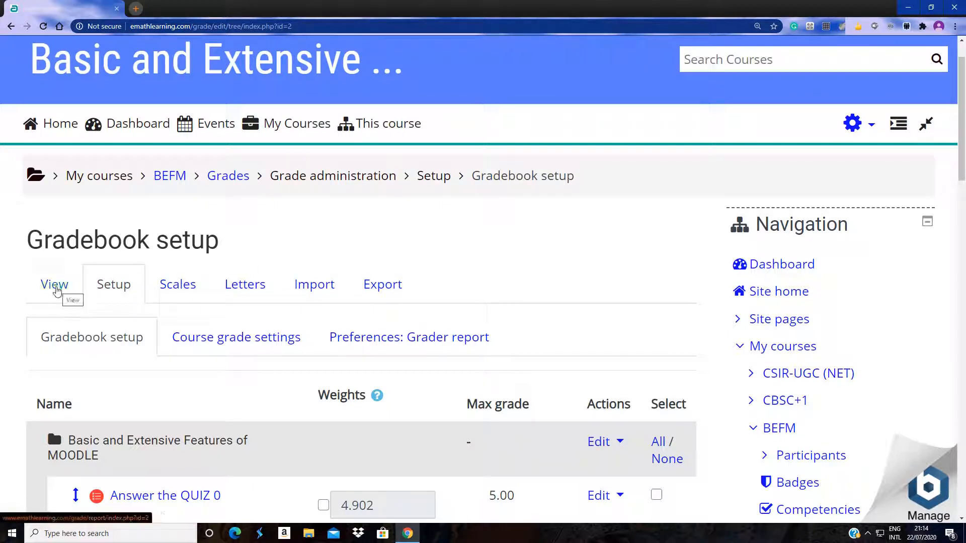
left_click(56, 291)
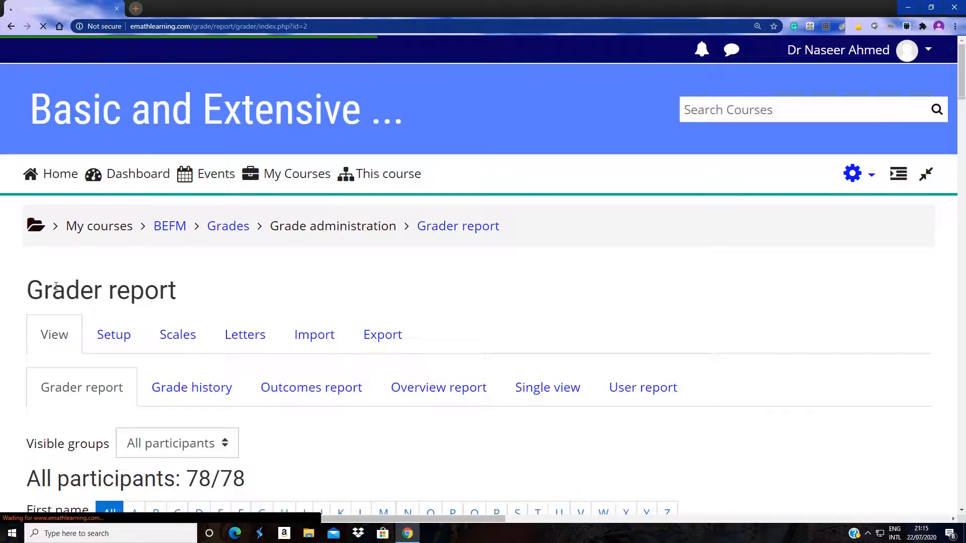
scroll(423, 239, "down", 5)
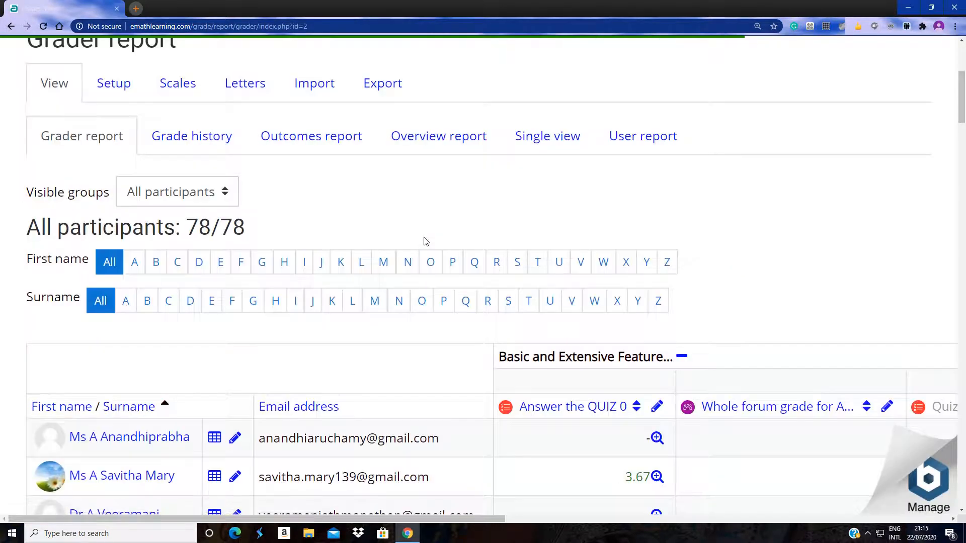
scroll(424, 240, "down", 4)
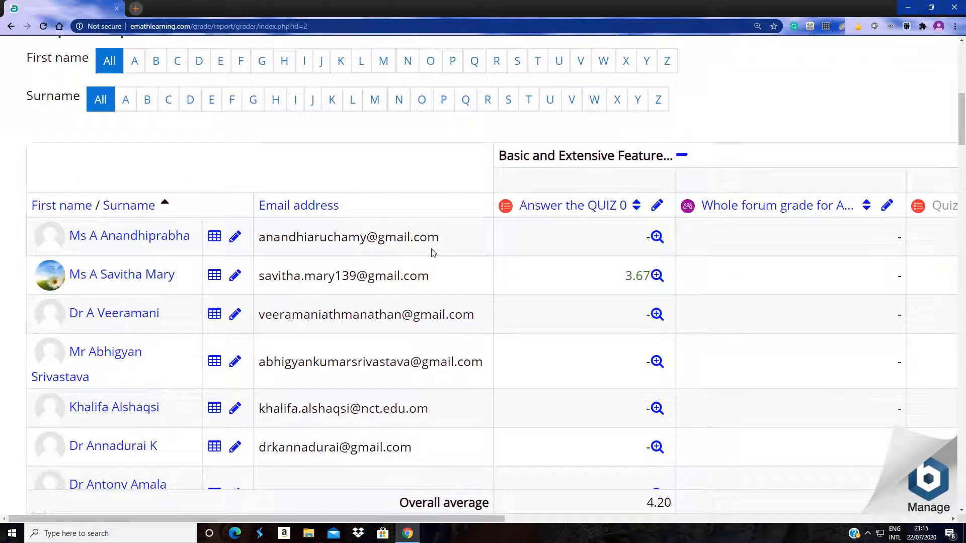
- Examine the participants' quiz grades, Course total column and overall averages in the grader report
key("ctrl+minus")
key("ctrl+minus")
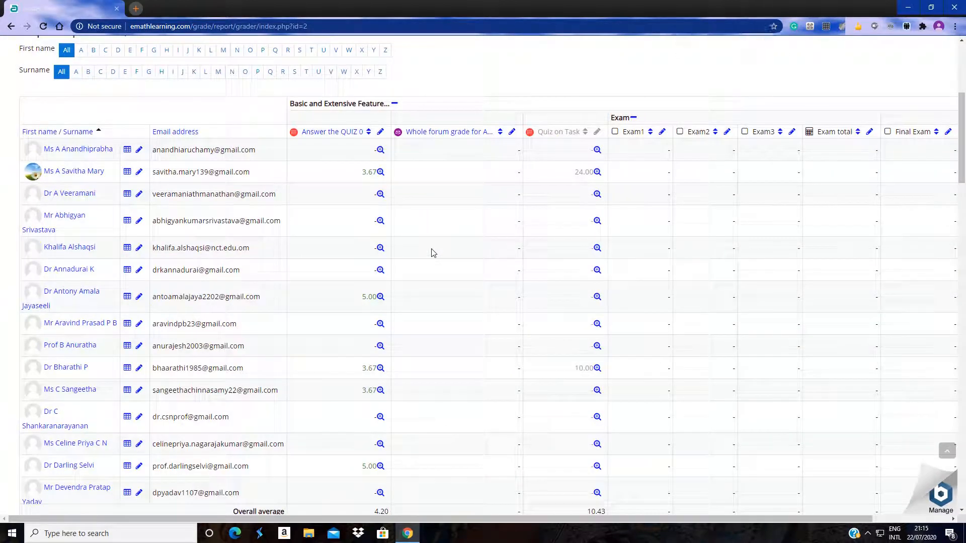
key("ctrl+minus")
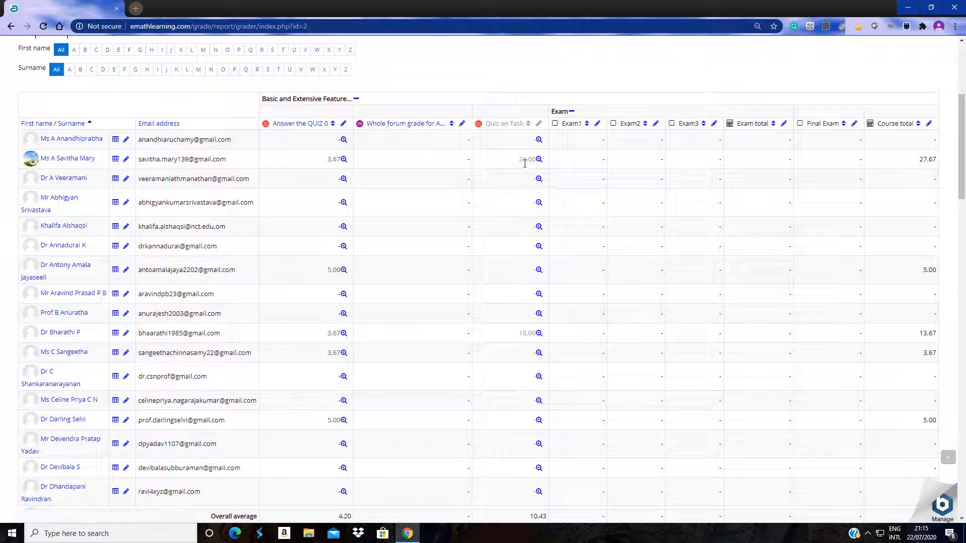
scroll(524, 343, "down", 2)
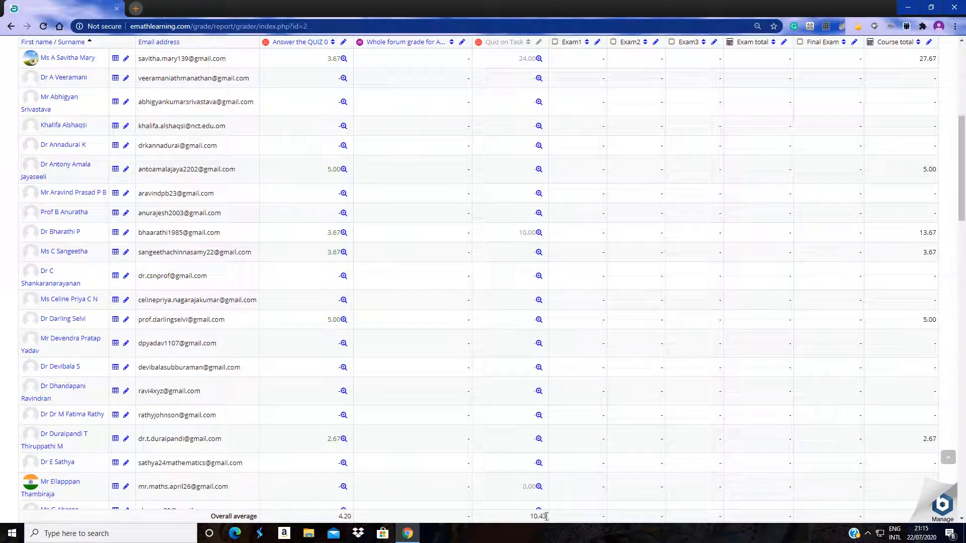
scroll(681, 394, "up", 5)
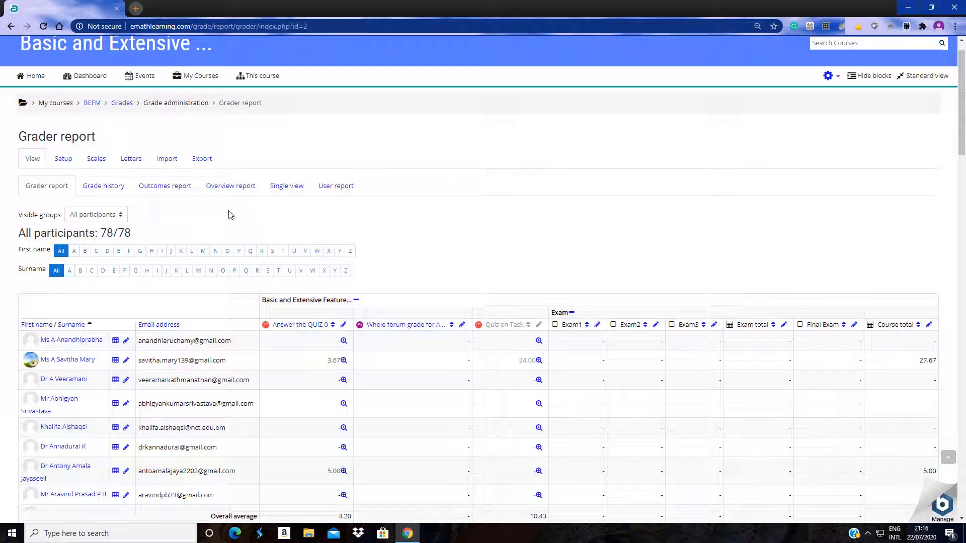
- Turn editing on for the course from the grader report
left_click(834, 77)
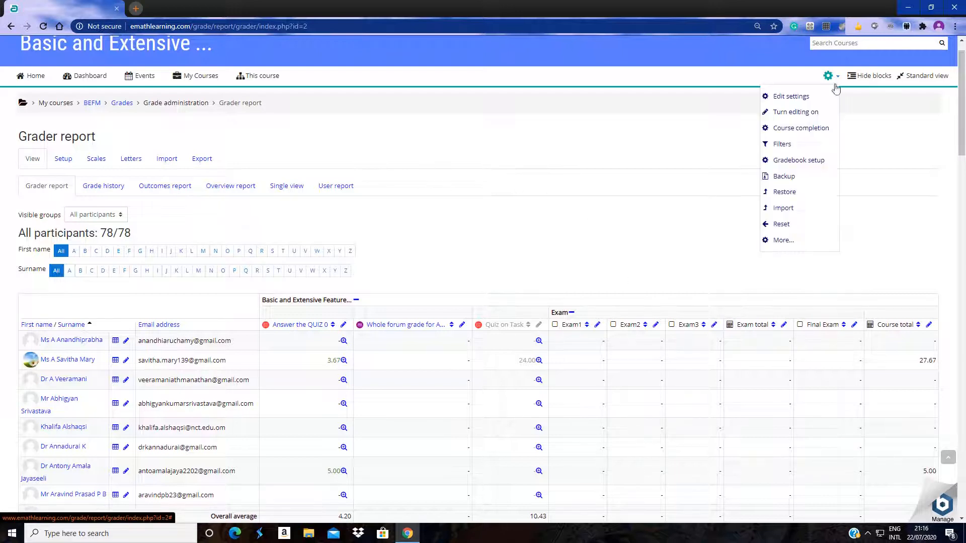
left_click(799, 113)
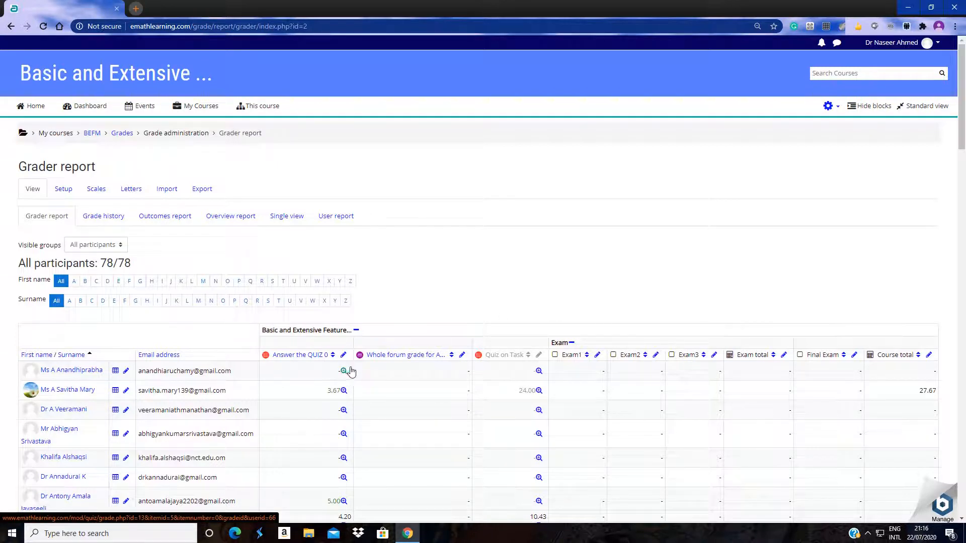
left_click(832, 107)
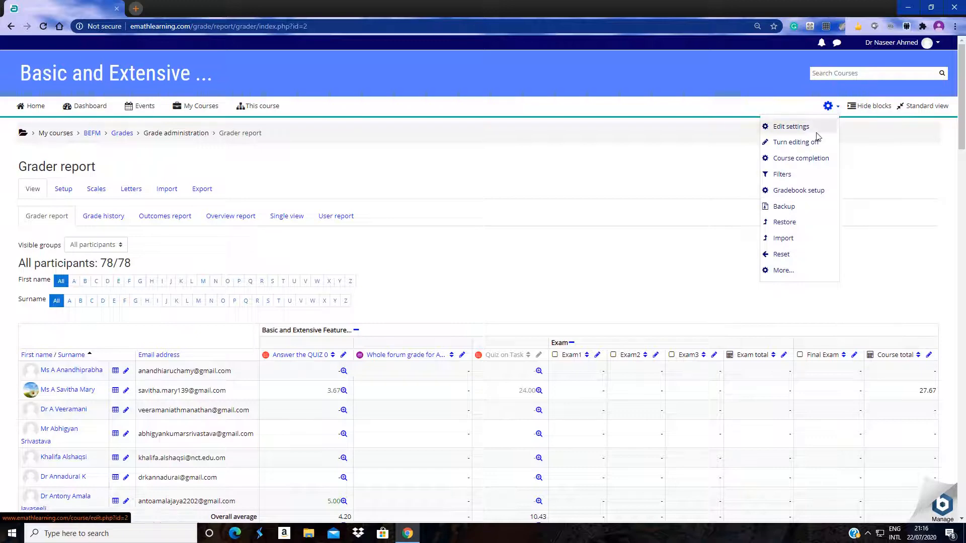
key("Escape")
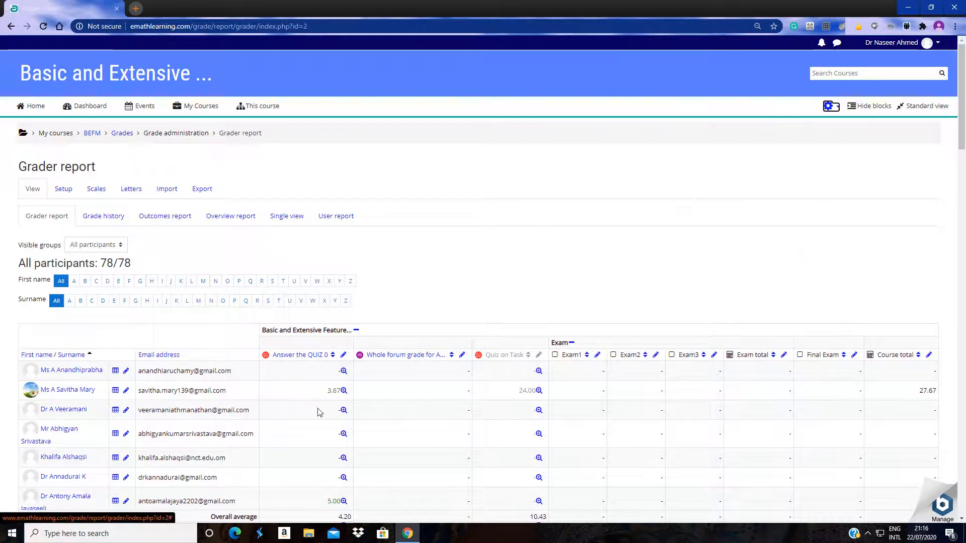
- Open the first participant's grades in single view, try the override for Answer the QUIZ 0, and return to the grader report
scroll(325, 409, "down", 3)
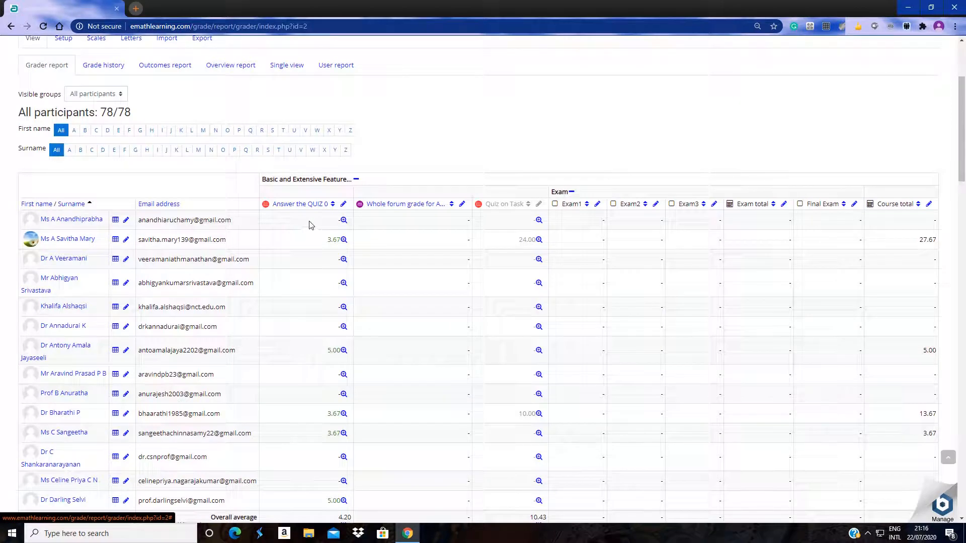
left_click(126, 222)
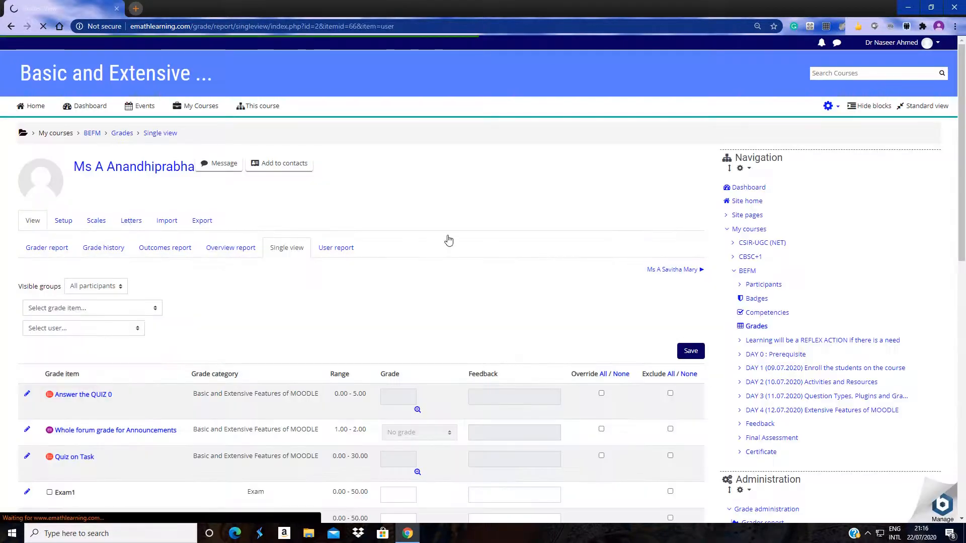
scroll(449, 241, "down", 5)
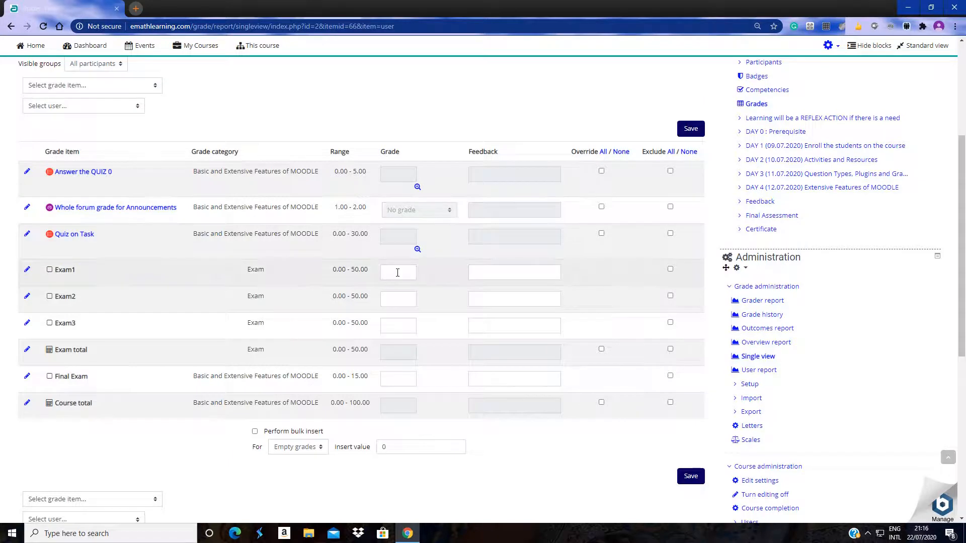
left_click(397, 272)
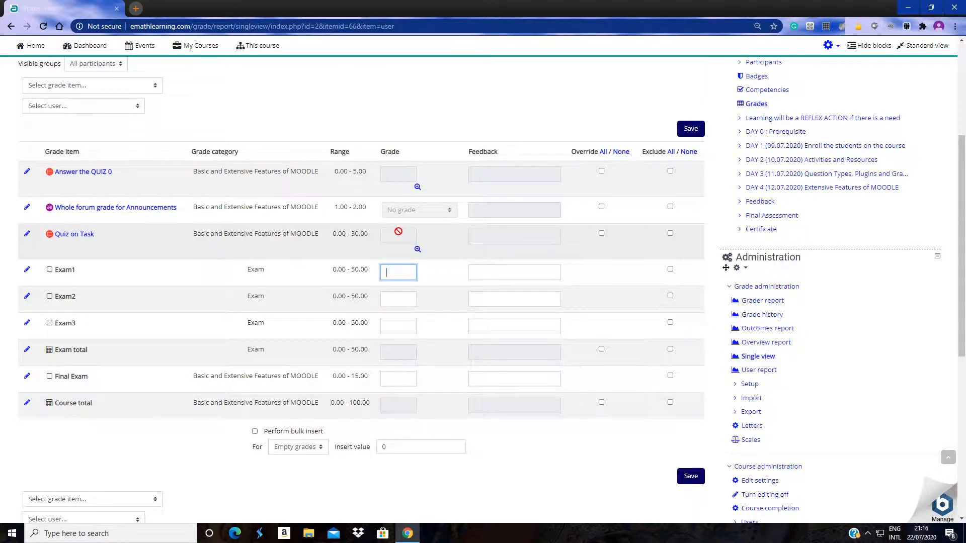
left_click(602, 172)
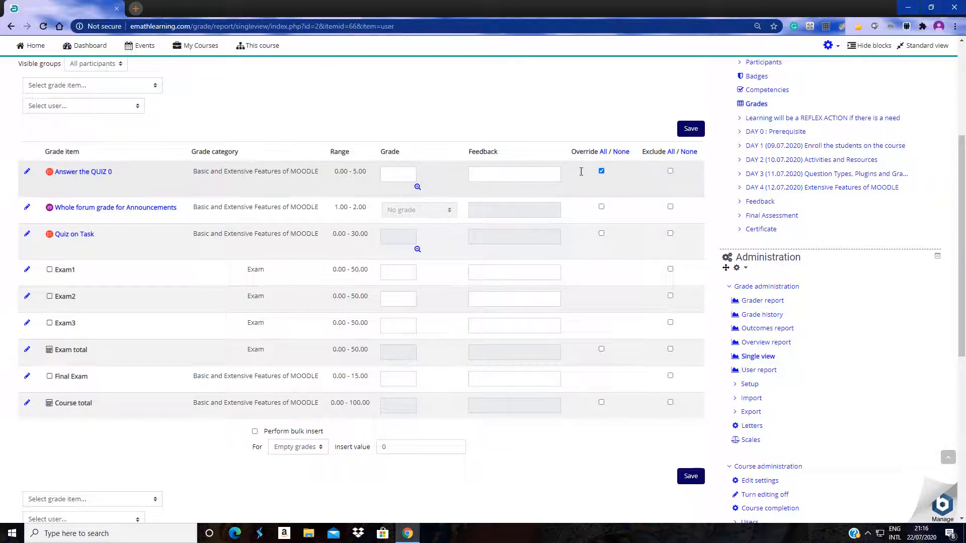
left_click(602, 172)
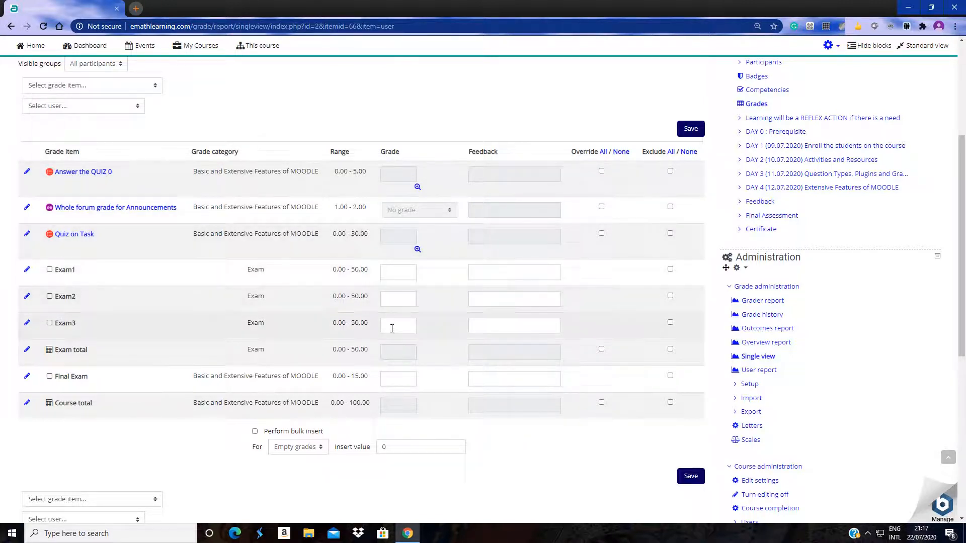
scroll(131, 157, "up", 2)
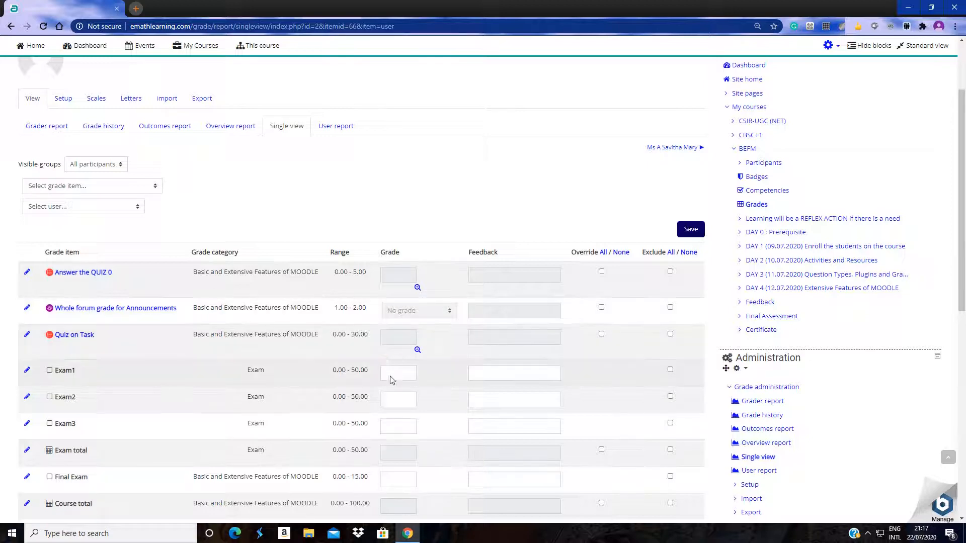
left_click(11, 26)
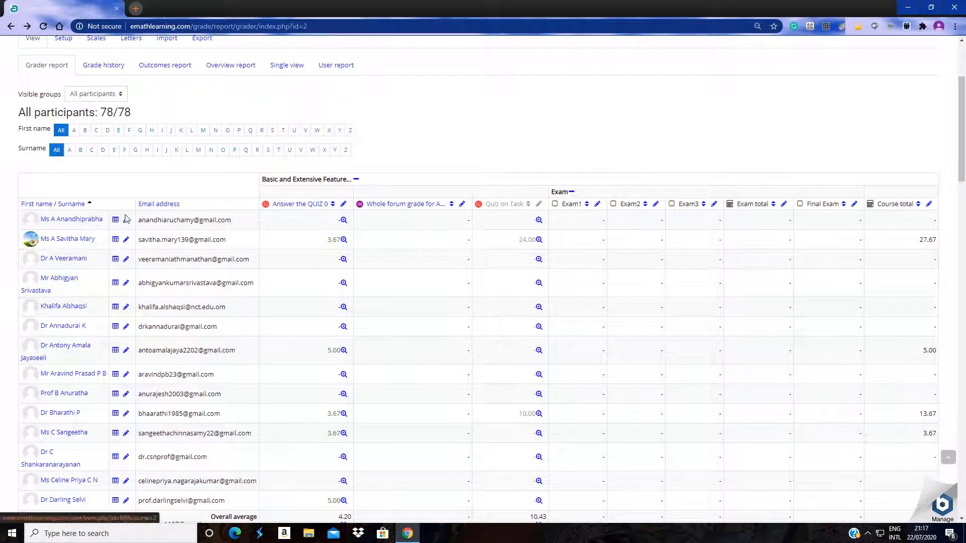
- Open the Exam1 grade item in single view, showing the grade fields of all participants
left_click(598, 206)
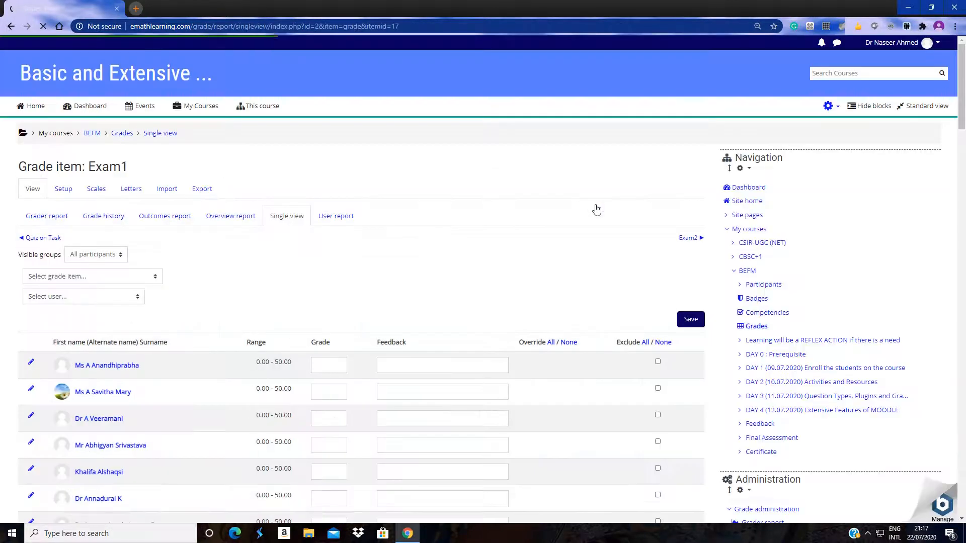
left_click(11, 27)
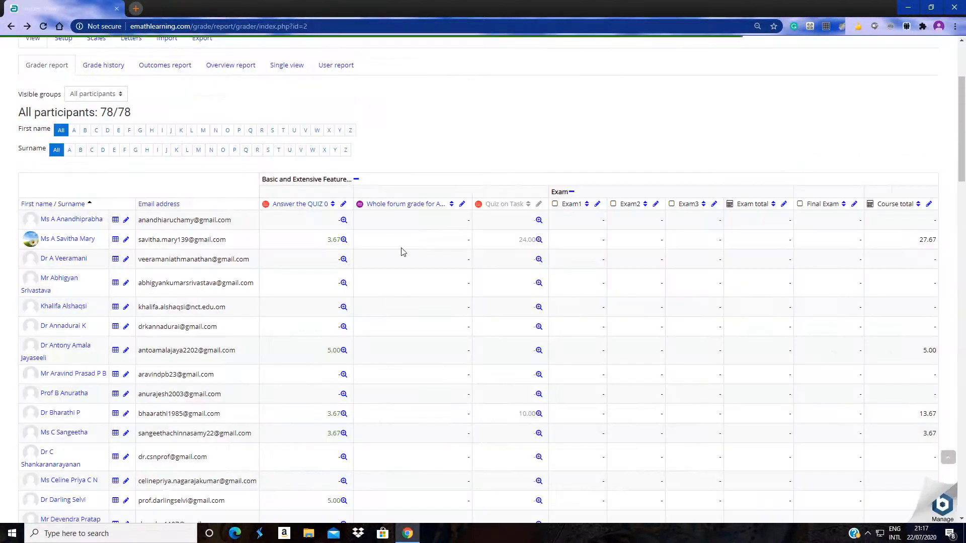
key("ctrl+plus")
key("ctrl+plus")
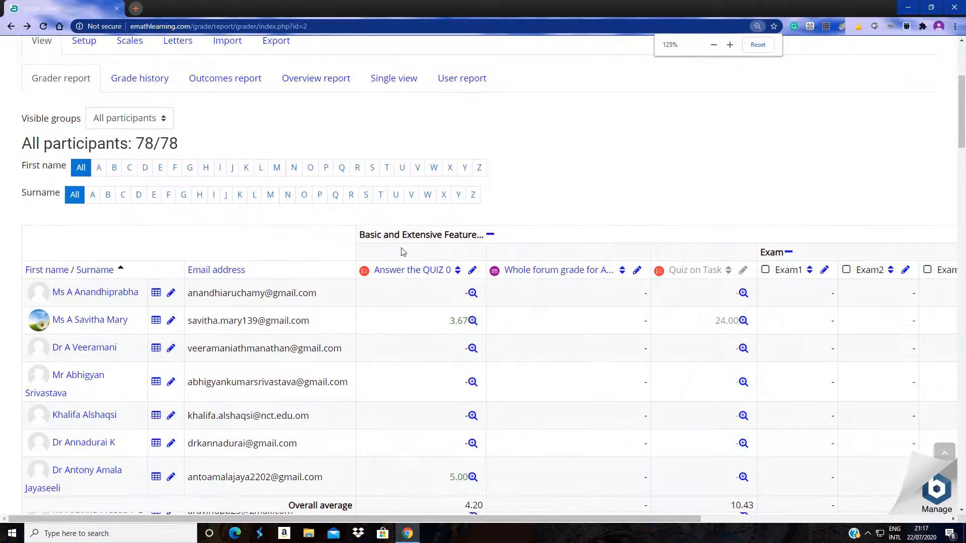
left_click(766, 270)
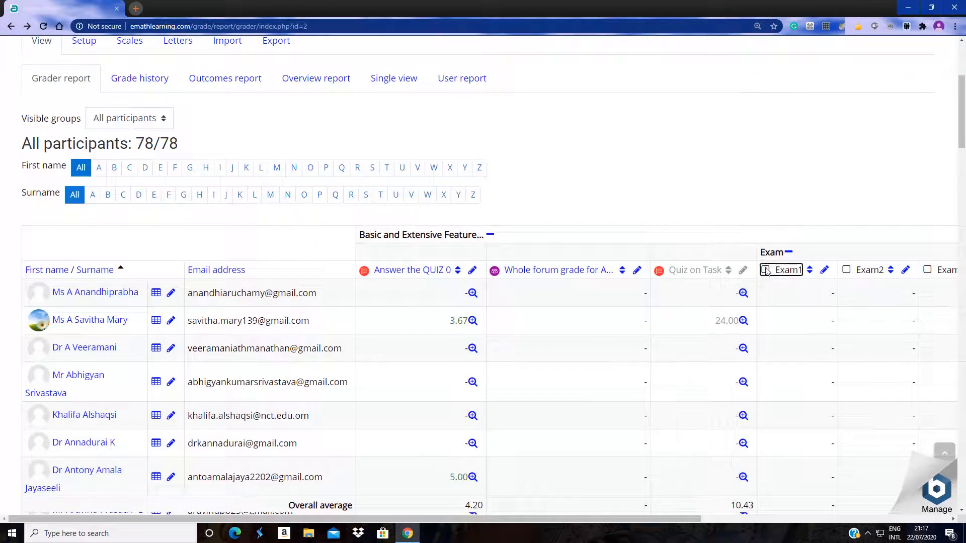
left_click(826, 272)
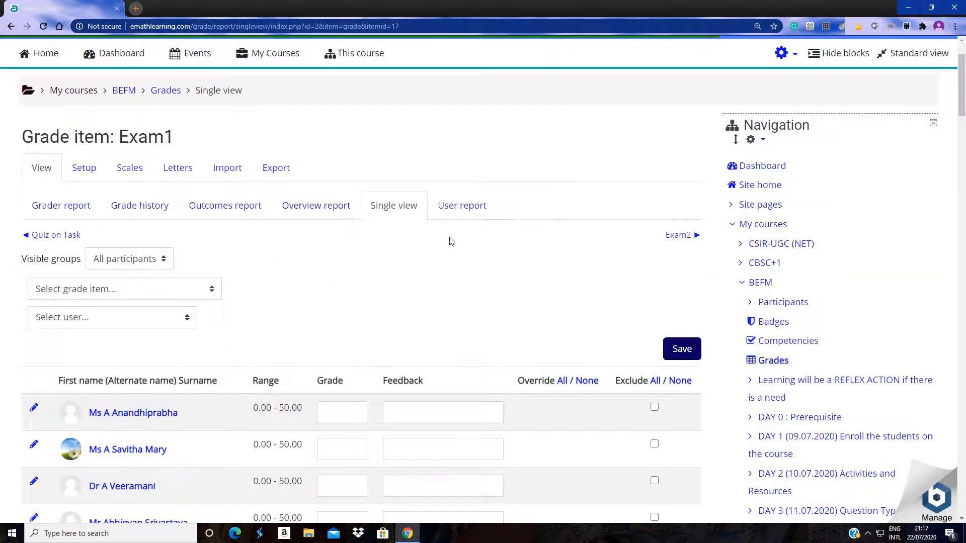
scroll(407, 269, "down", 3)
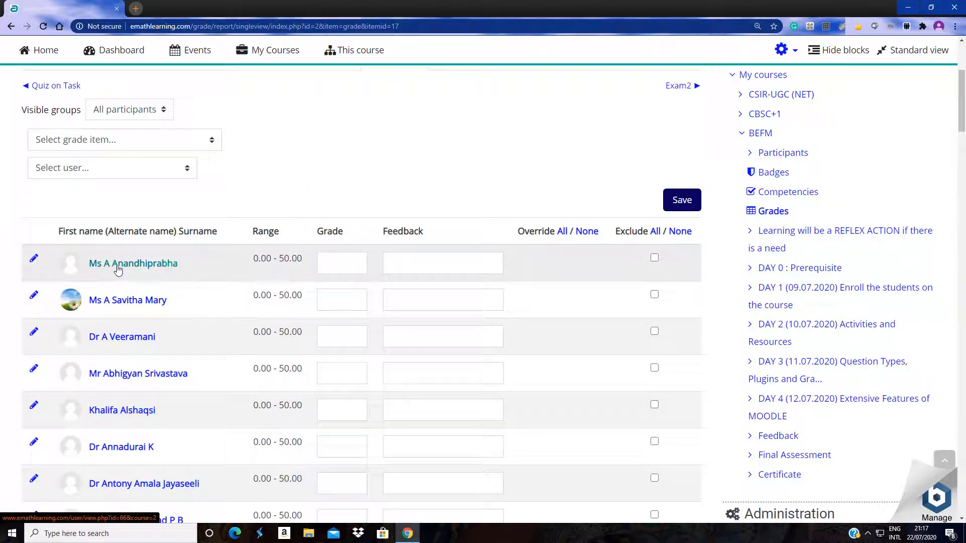
- Enter Exam1 grades of 42, 36, 50, 48 and 47 for the first five participants in the list
left_click(331, 264)
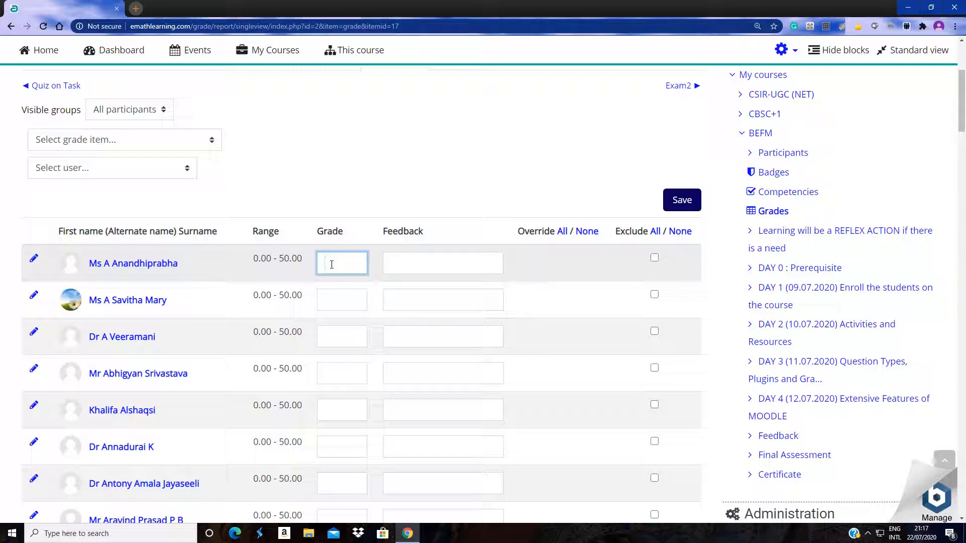
left_click(338, 299)
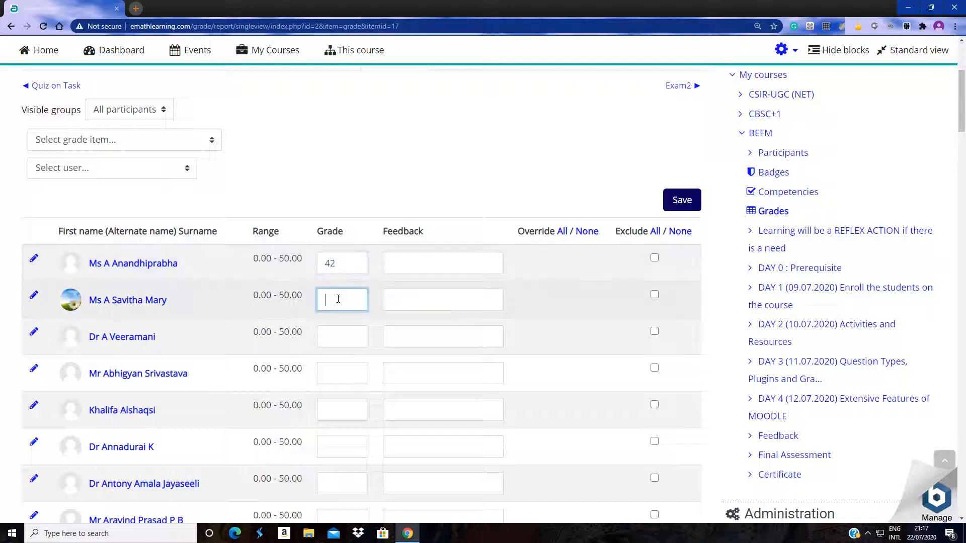
left_click(328, 334)
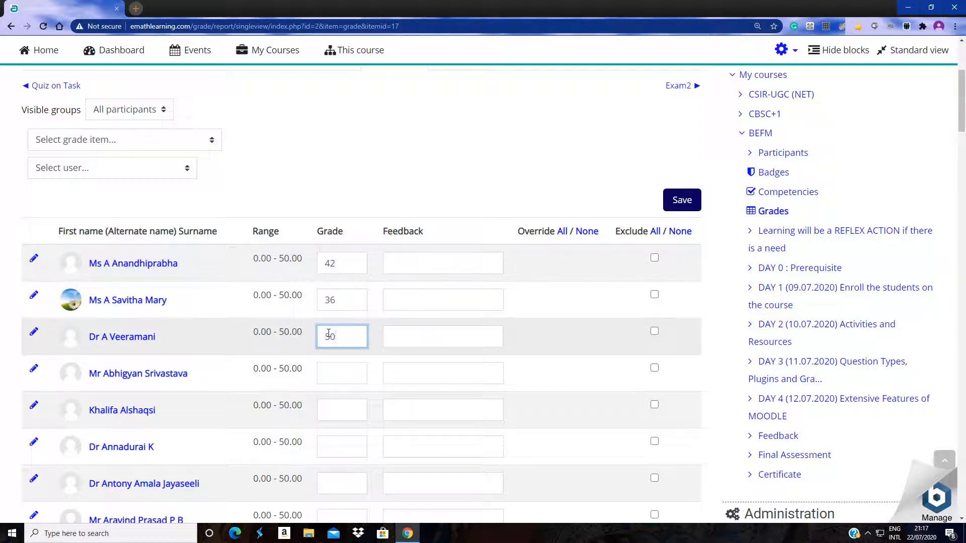
left_click(332, 371)
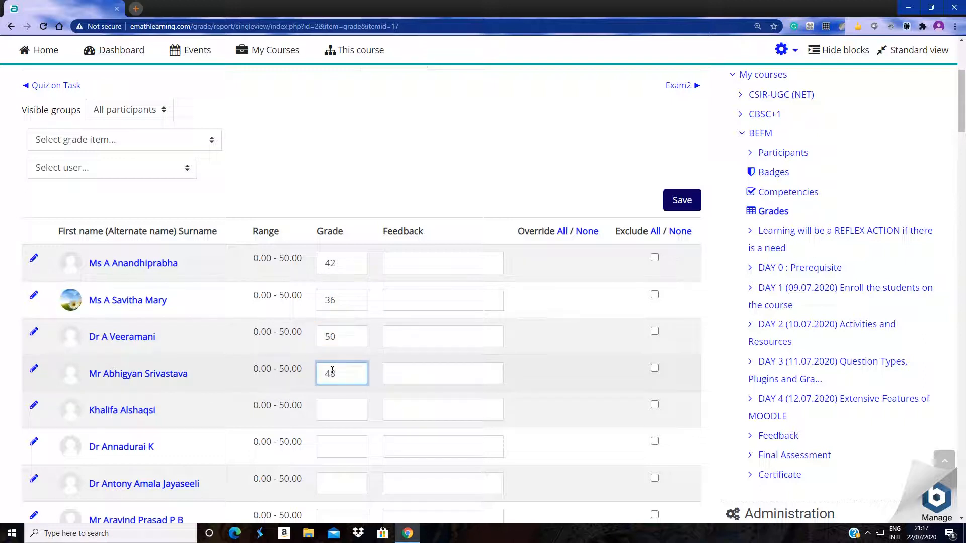
left_click(336, 408)
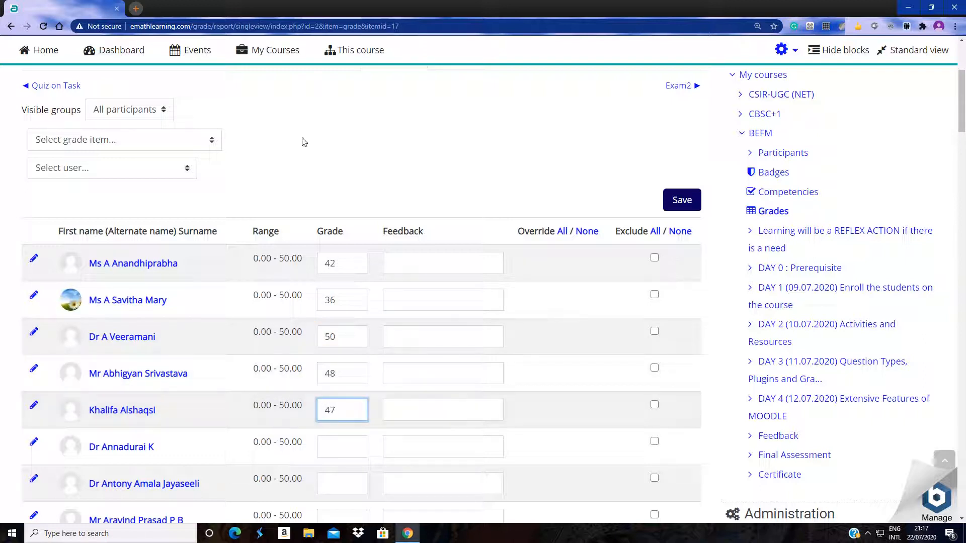
left_click(354, 167)
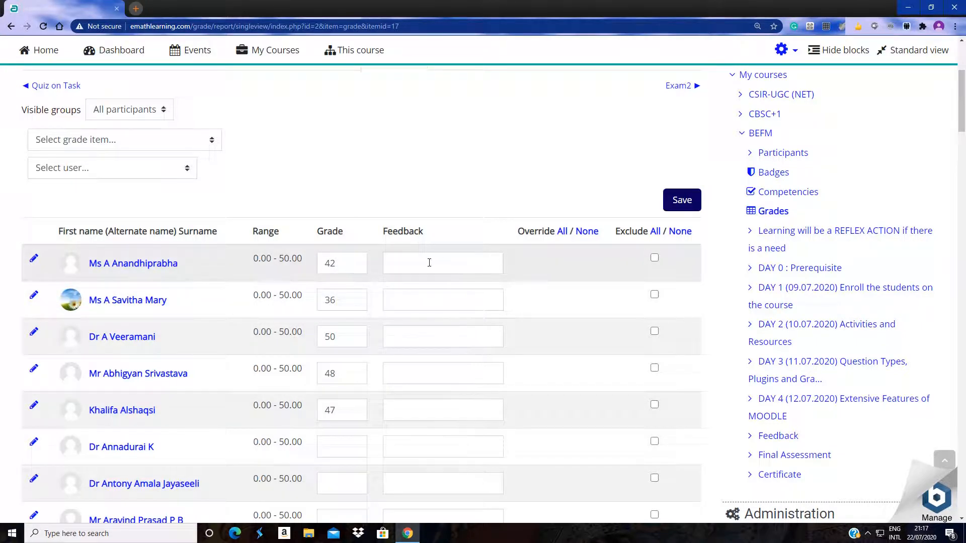
- Give the third participant the feedback "Good", and the sixth participant a grade of 12 with the feedback "Need imporvement"
left_click(392, 262)
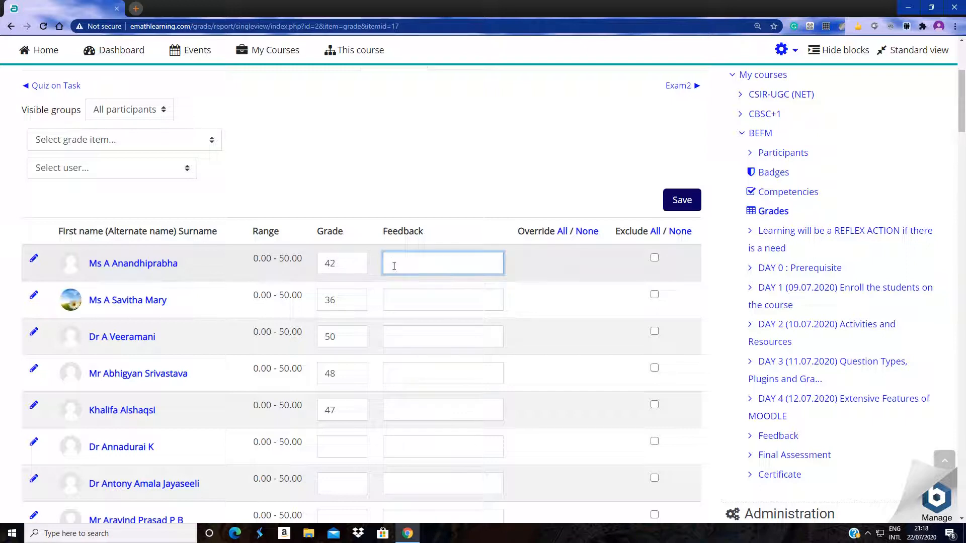
left_click(406, 334)
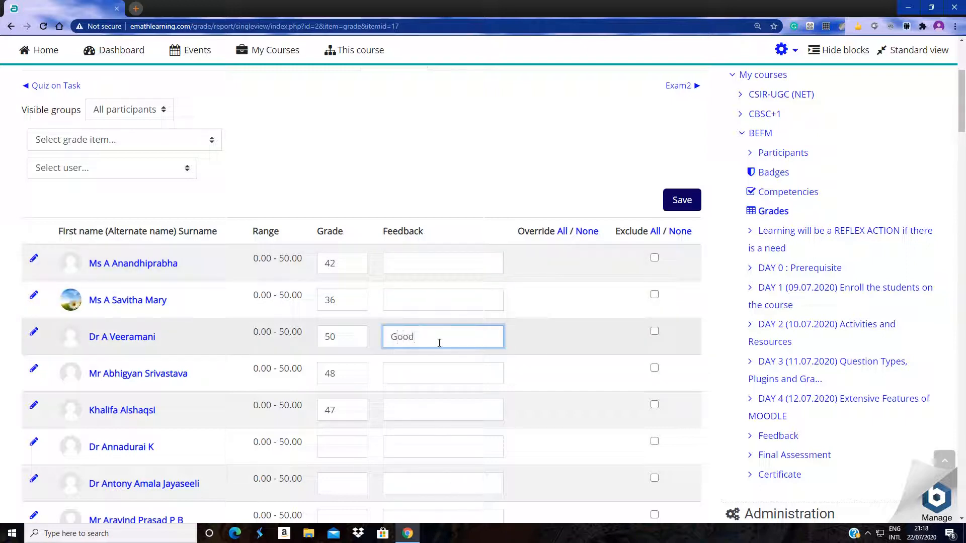
left_click(337, 447)
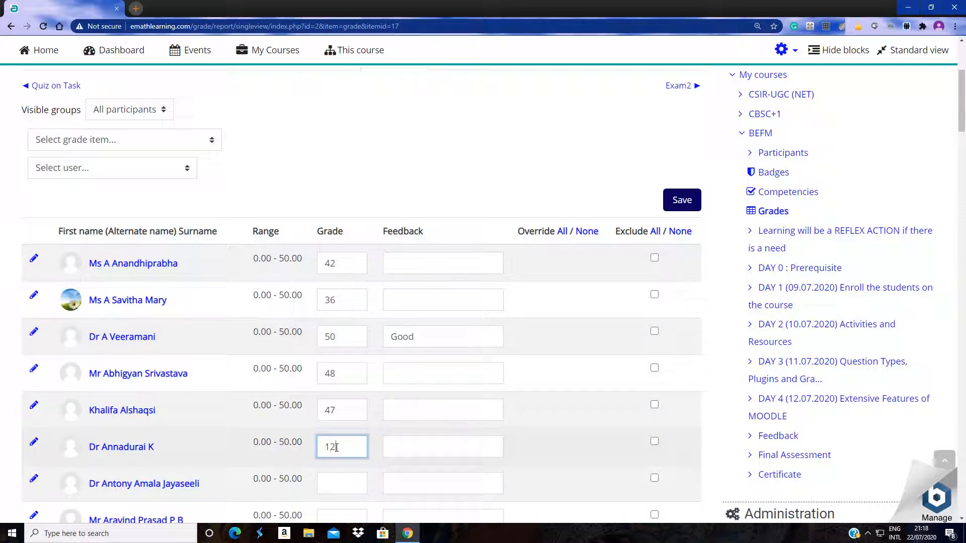
left_click(402, 446)
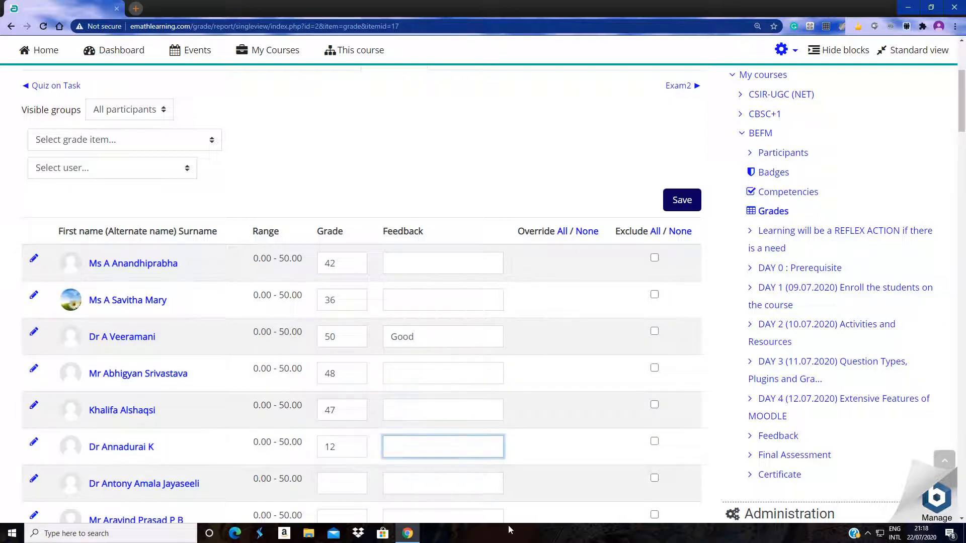
type("Need imporvement")
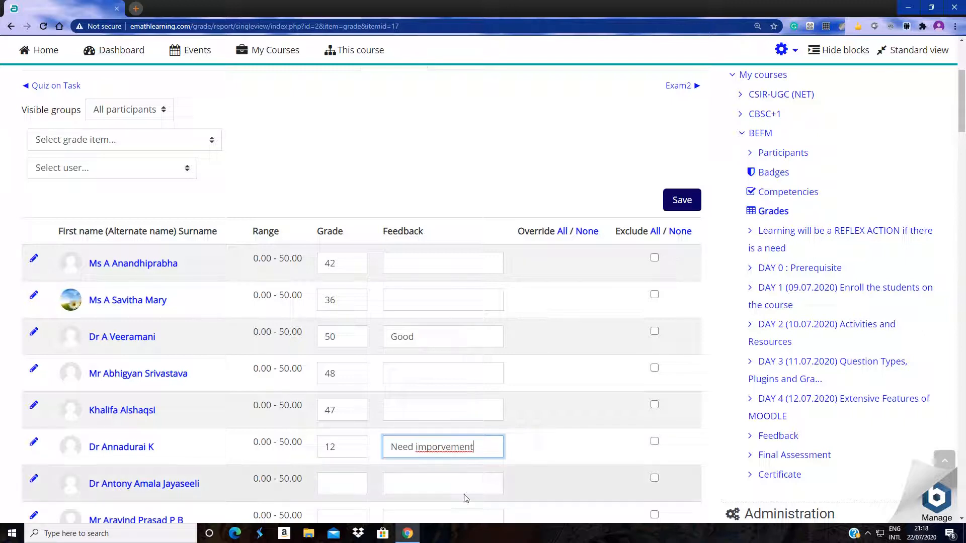
- Correct the misspelled word in the sixth participant's feedback, save the Exam1 grades, and continue to the grade item
right_click(447, 446)
left_click(480, 322)
left_click(682, 200)
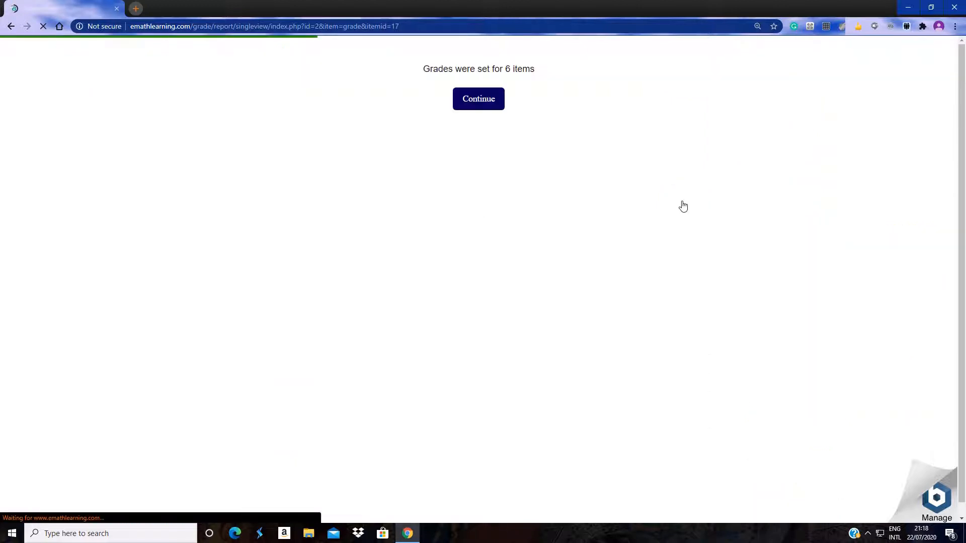
left_click(479, 99)
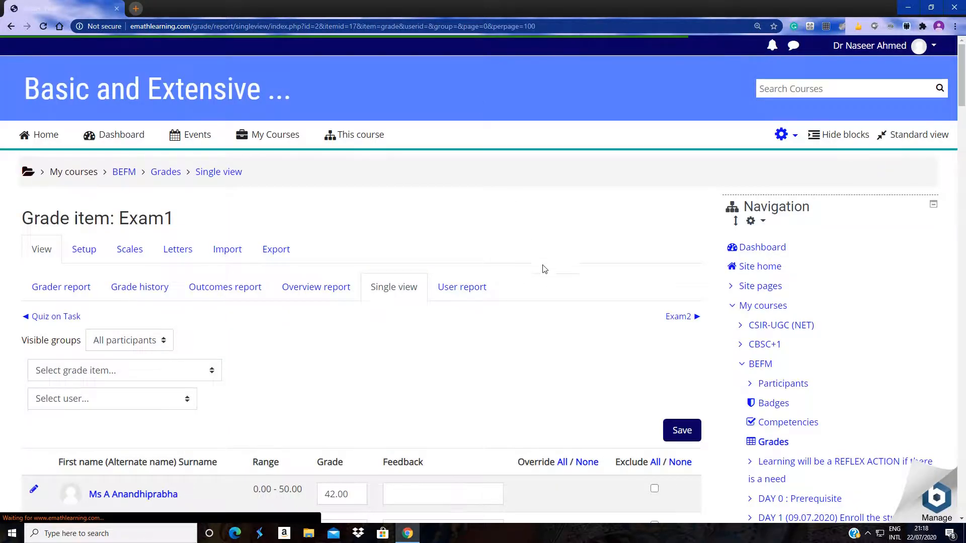
- Check the saved Exam1 grades and feedback in single view, and open the grader report at the participants' grade table
scroll(541, 267, "down", 7)
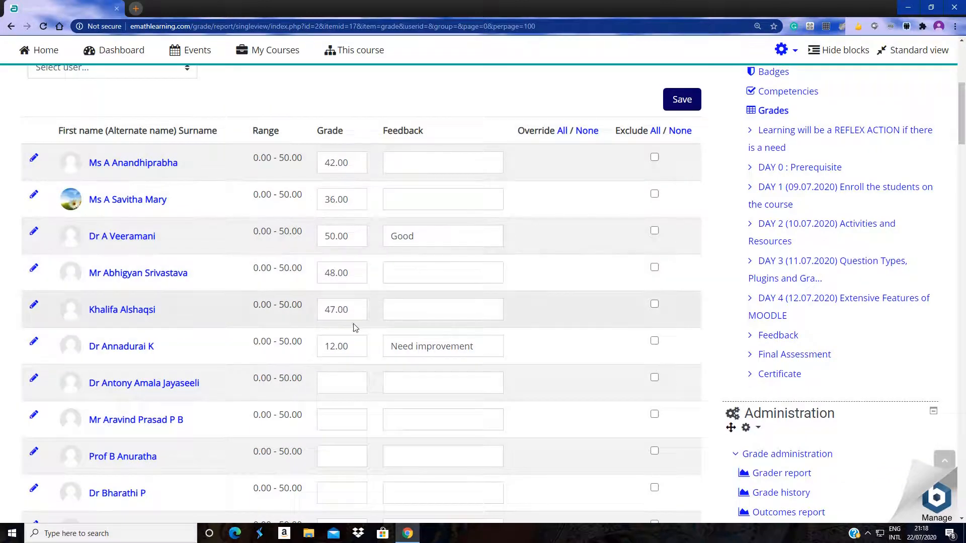
scroll(508, 327, "up", 6)
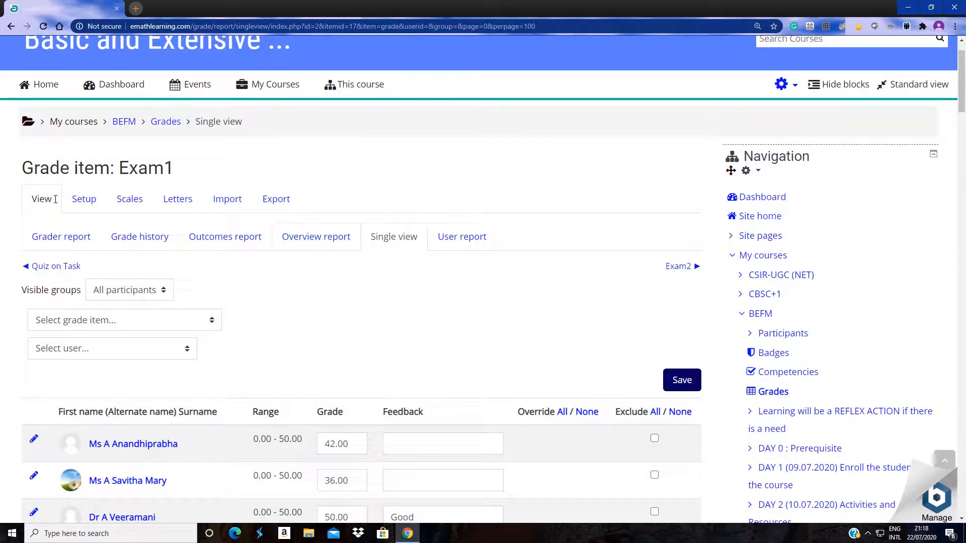
left_click(68, 241)
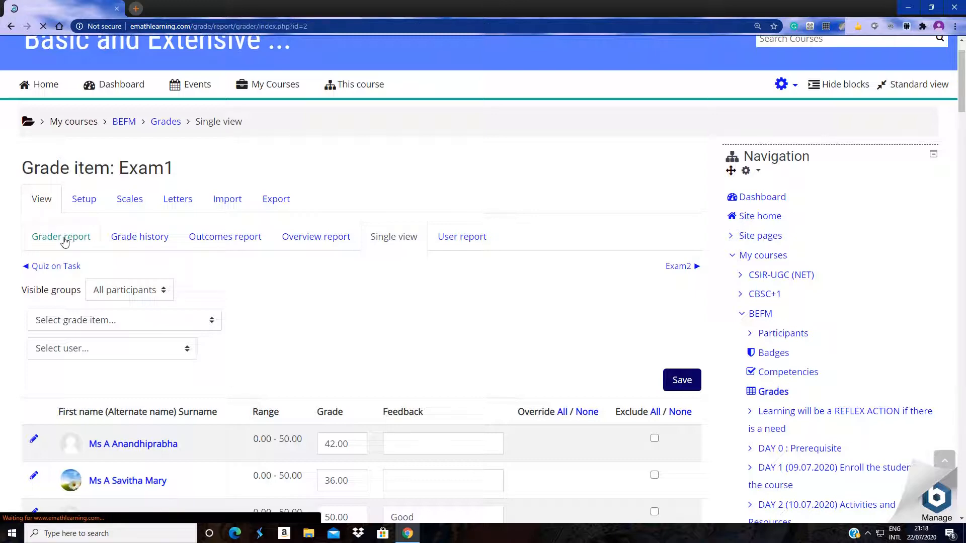
scroll(505, 289, "down", 7)
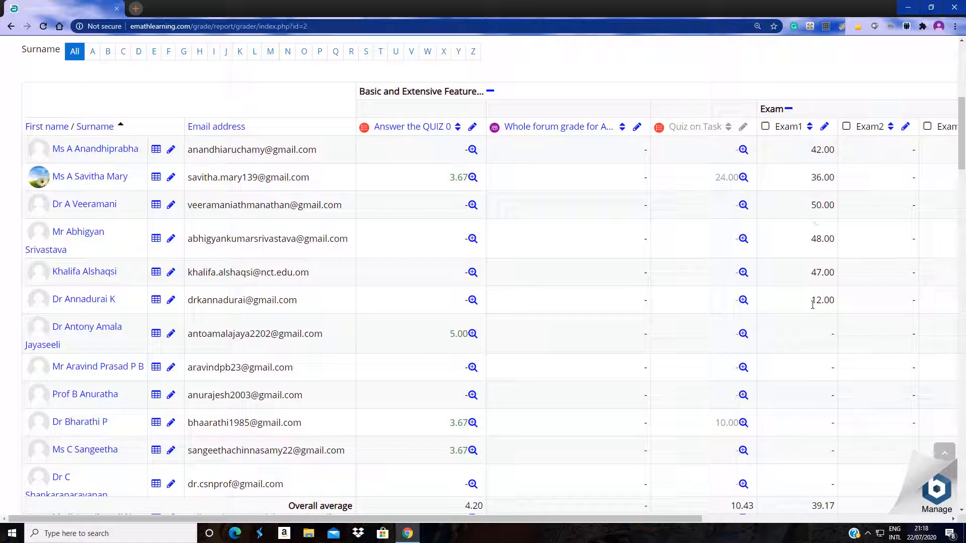
- Compare the participants' quiz and Exam1 grades with their Exam total and Course total in the grader report
left_click_drag(446, 178, 467, 178)
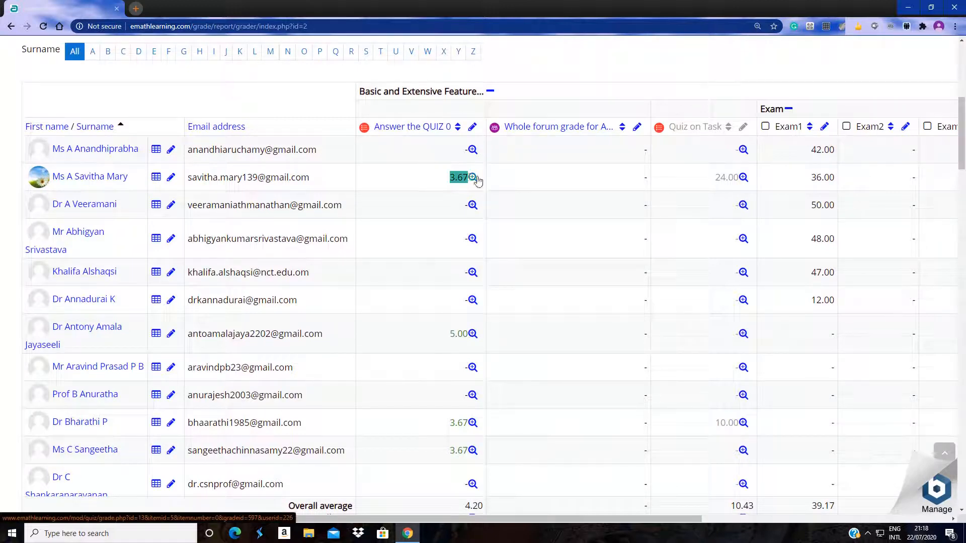
left_click_drag(717, 180, 735, 180)
left_click_drag(450, 334, 469, 334)
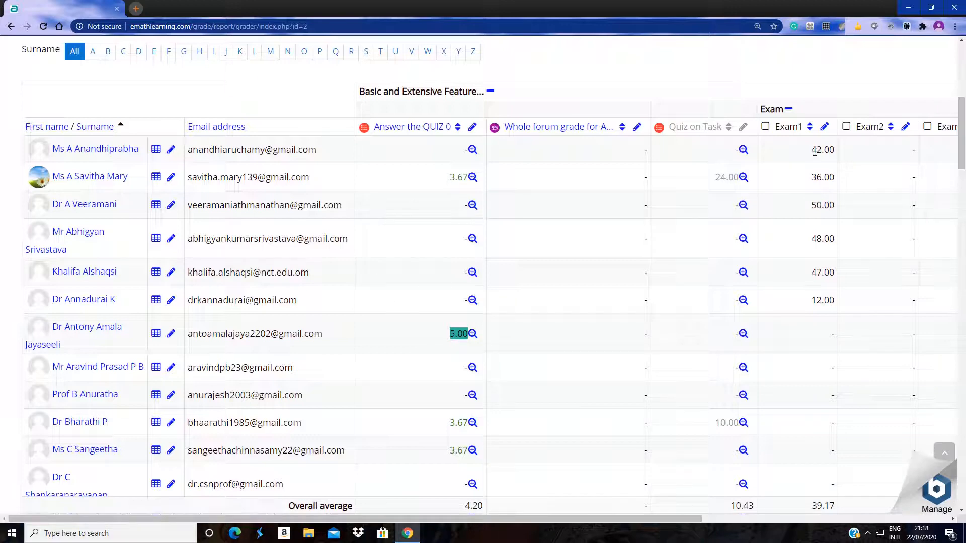
mouse_move(814, 151)
left_mouse_down()
mouse_move(818, 271)
mouse_move(815, 153)
left_mouse_up()
left_click_drag(419, 519, 691, 521)
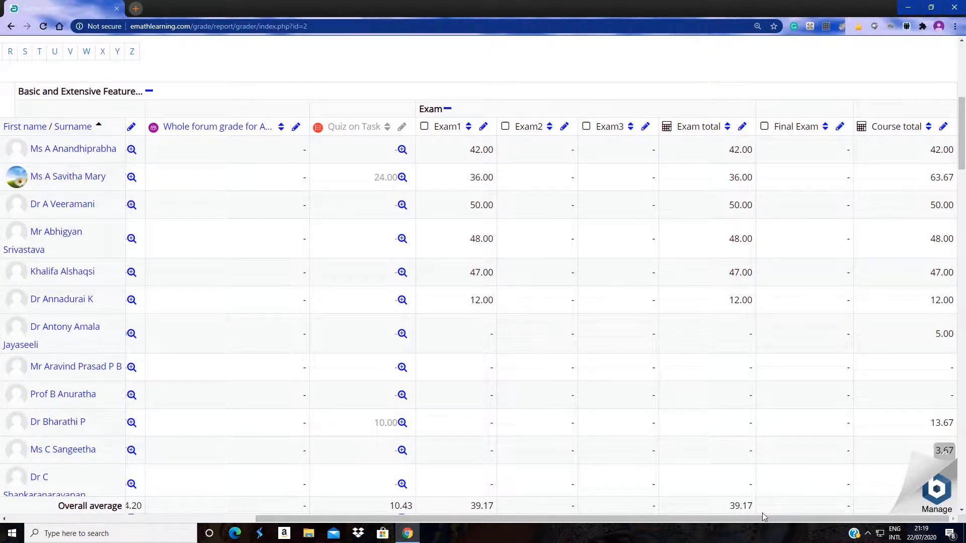
left_click_drag(740, 518, 493, 519)
- Review the whole participant list in the grader report, including the overall average for Answer the QUIZ 0
scroll(625, 295, "down", 15)
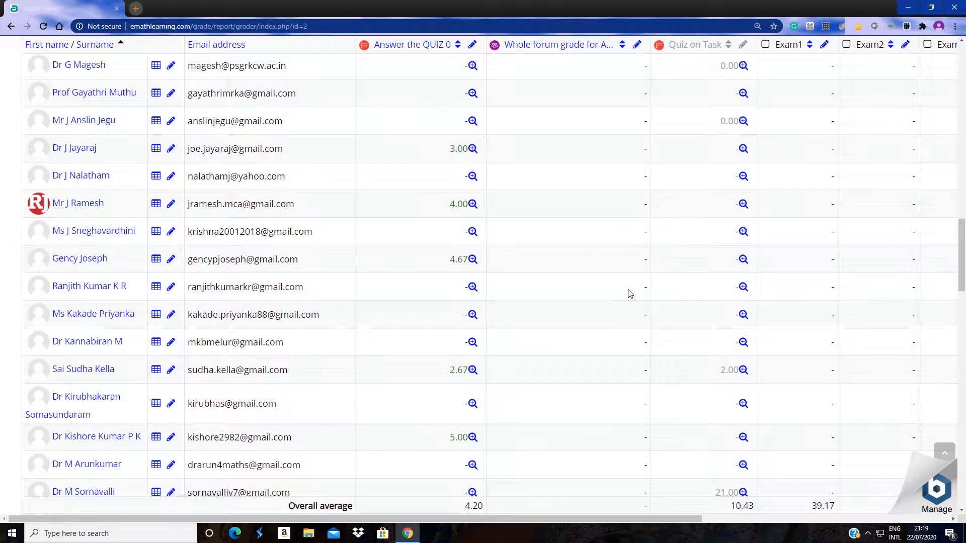
scroll(629, 294, "down", 15)
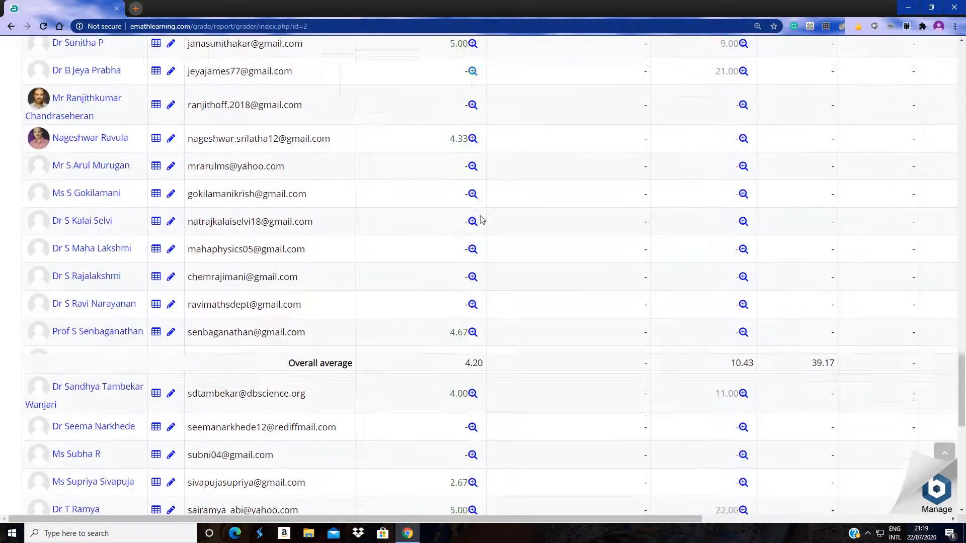
scroll(481, 220, "down", 10)
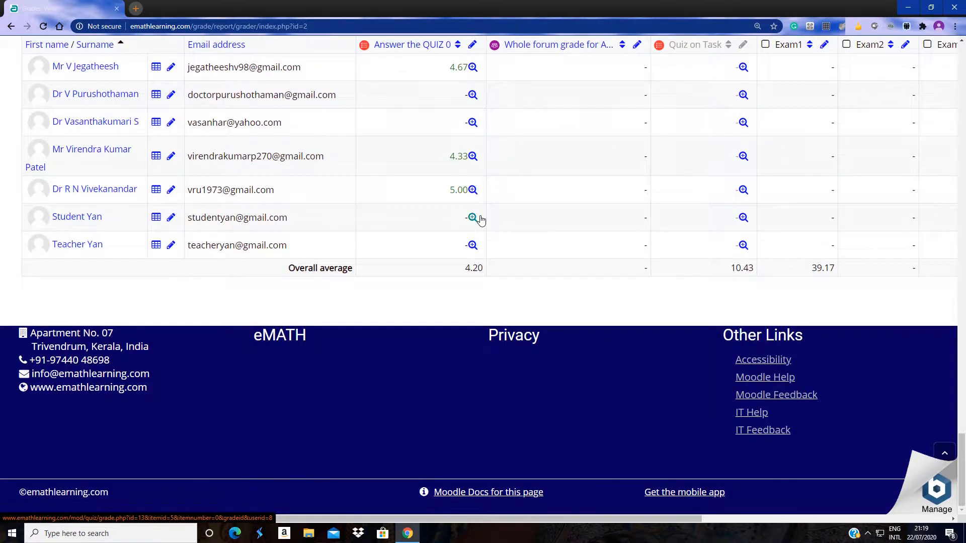
scroll(482, 220, "up", 20)
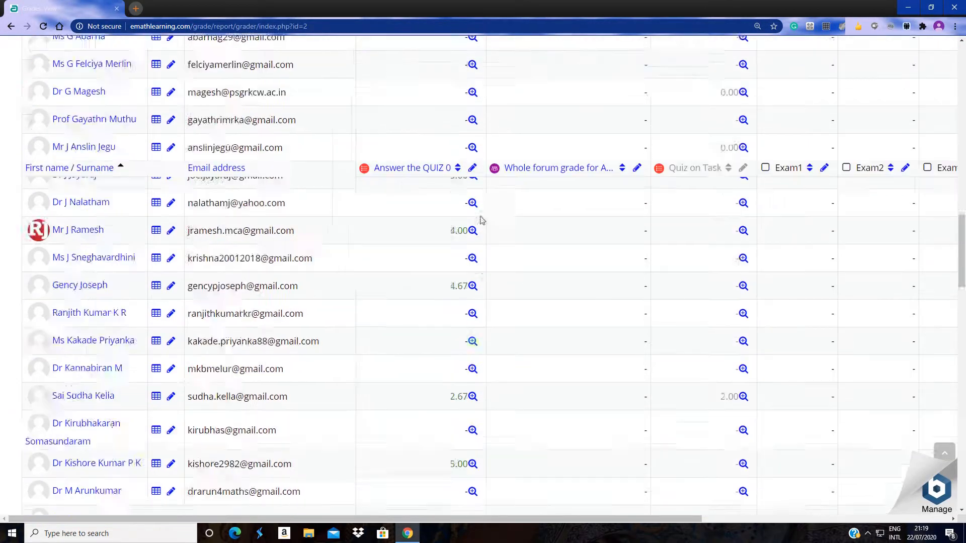
scroll(481, 220, "up", 10)
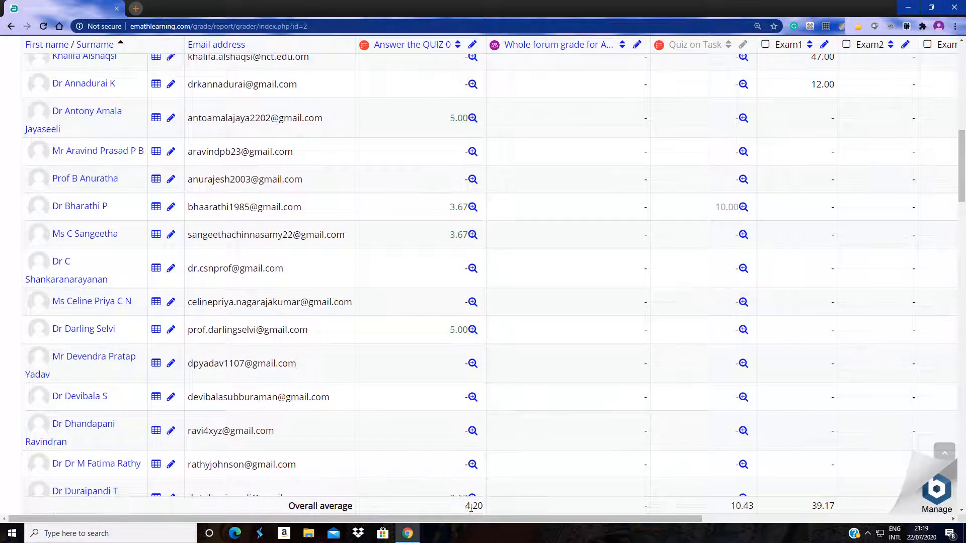
left_click_drag(470, 507, 485, 507)
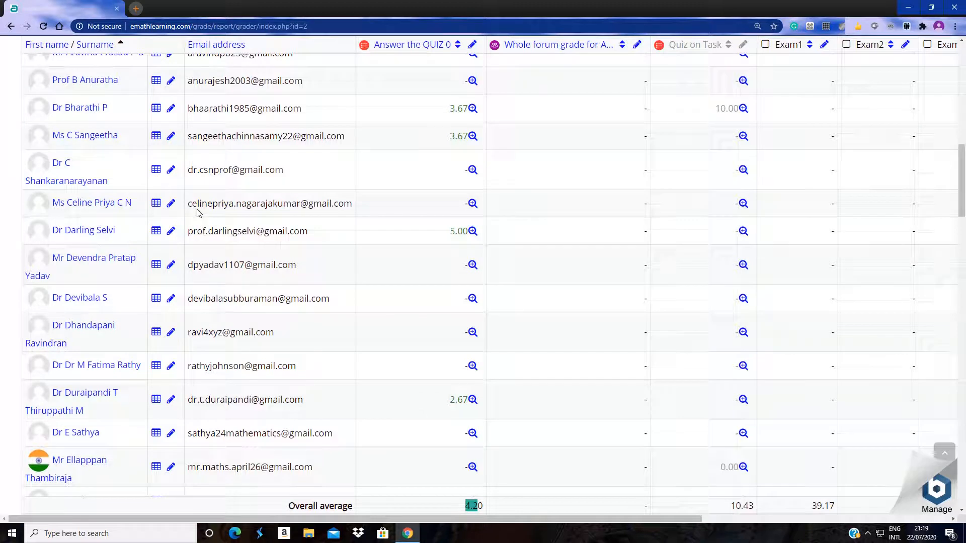
scroll(369, 188, "up", 10)
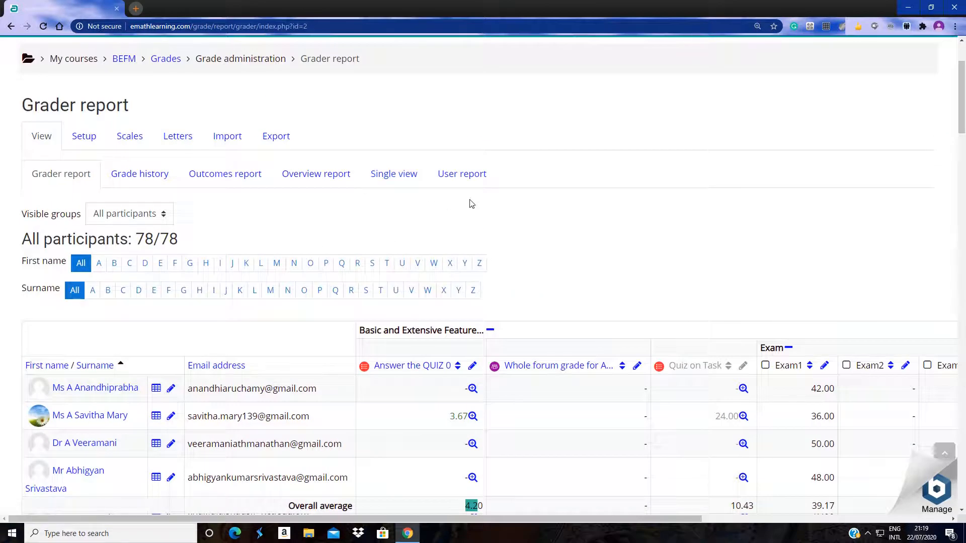
- View the grade history report and the CSV grade import form with its file, encoding and separator options
left_click(132, 175)
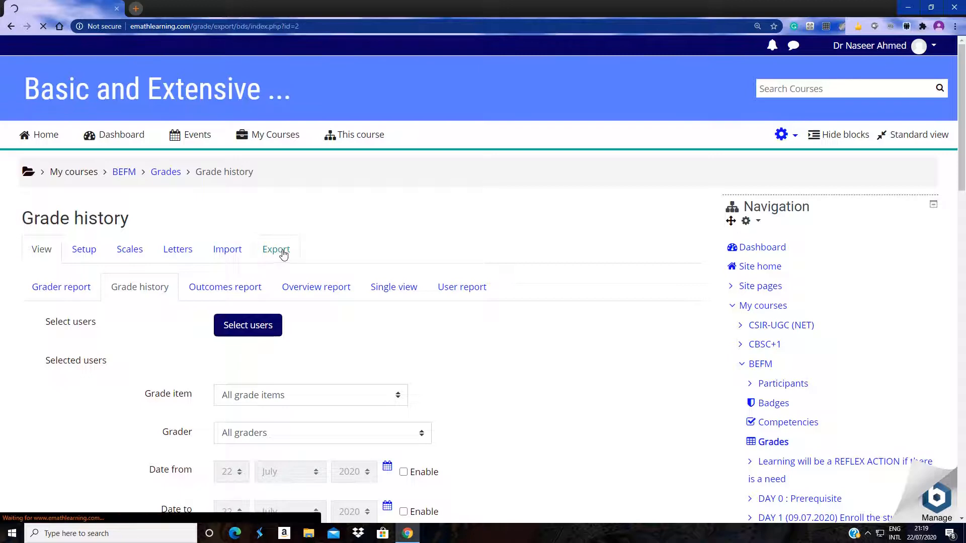
left_click(226, 250)
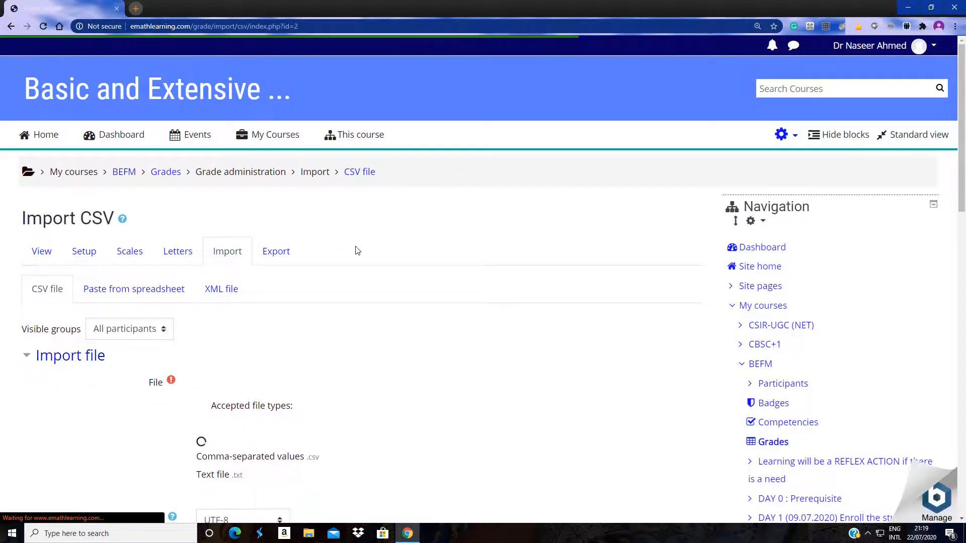
scroll(356, 250, "down", 3)
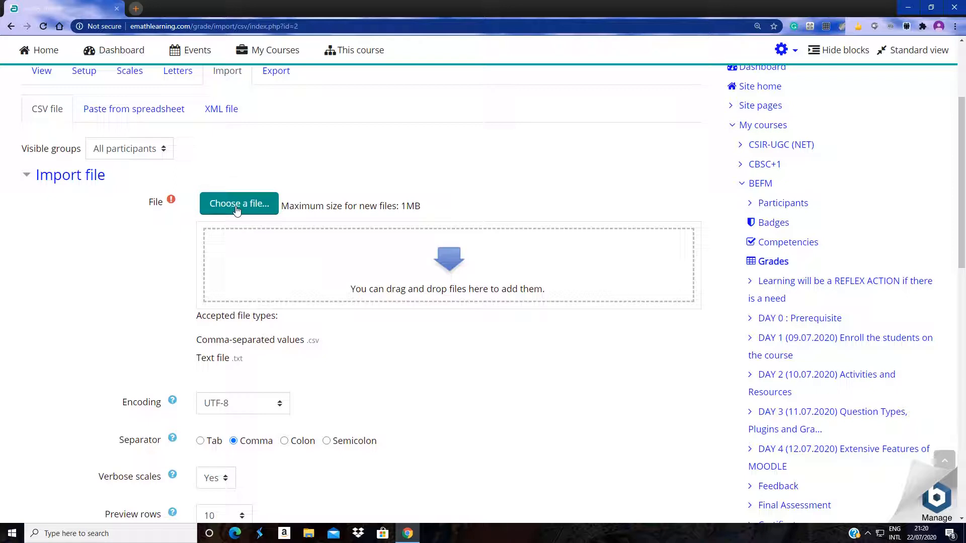
- Look at the OpenDocument spreadsheet export page and return to the grader report to view the grades
left_click(276, 71)
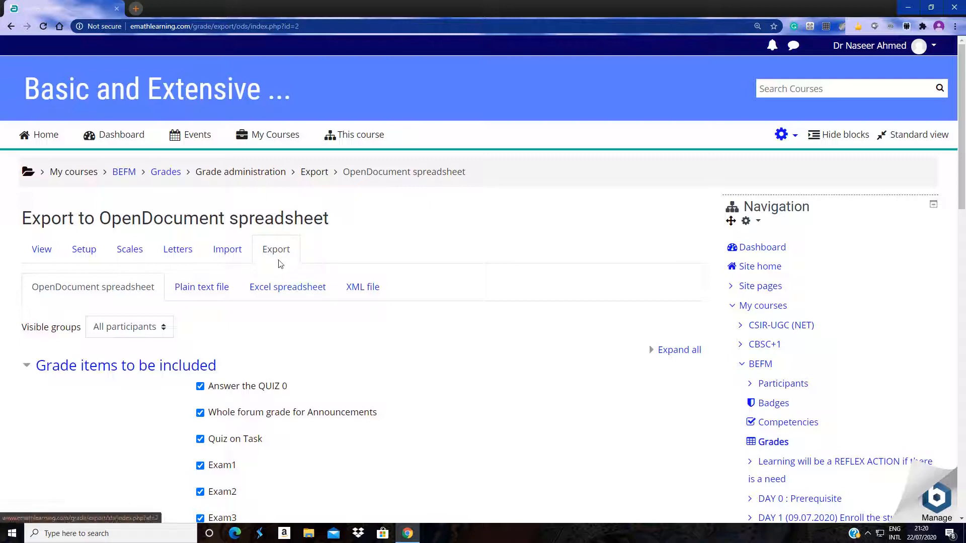
left_click(48, 252)
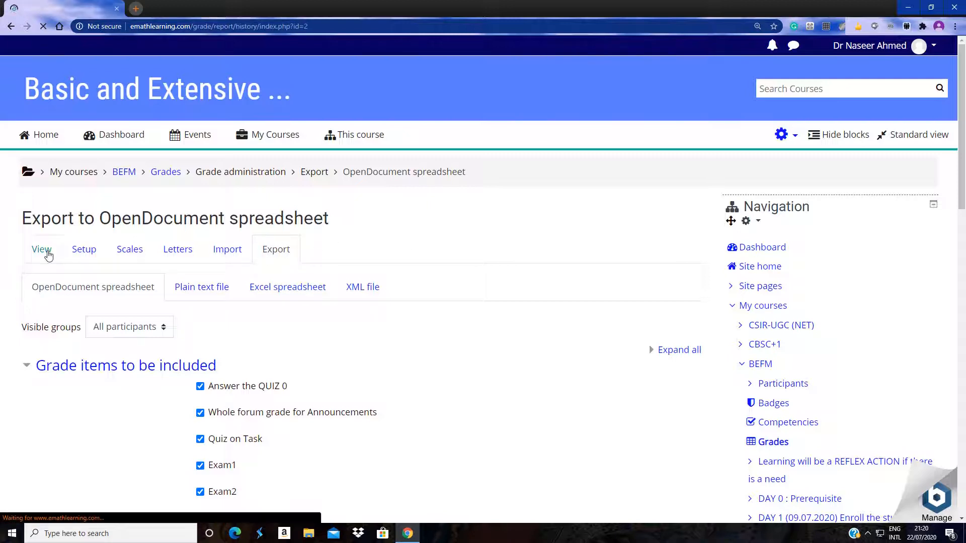
left_click(75, 294)
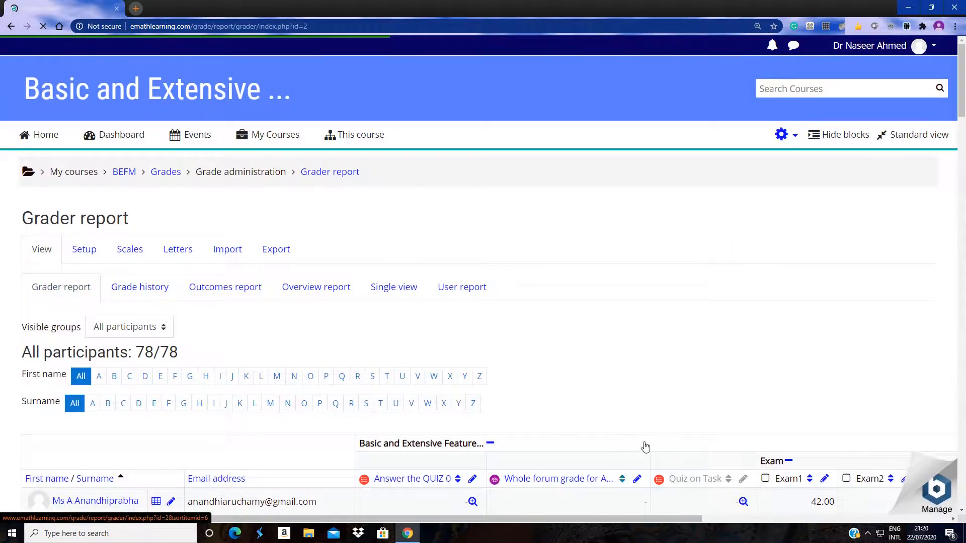
scroll(644, 447, "down", 5)
scroll(646, 448, "up", 5)
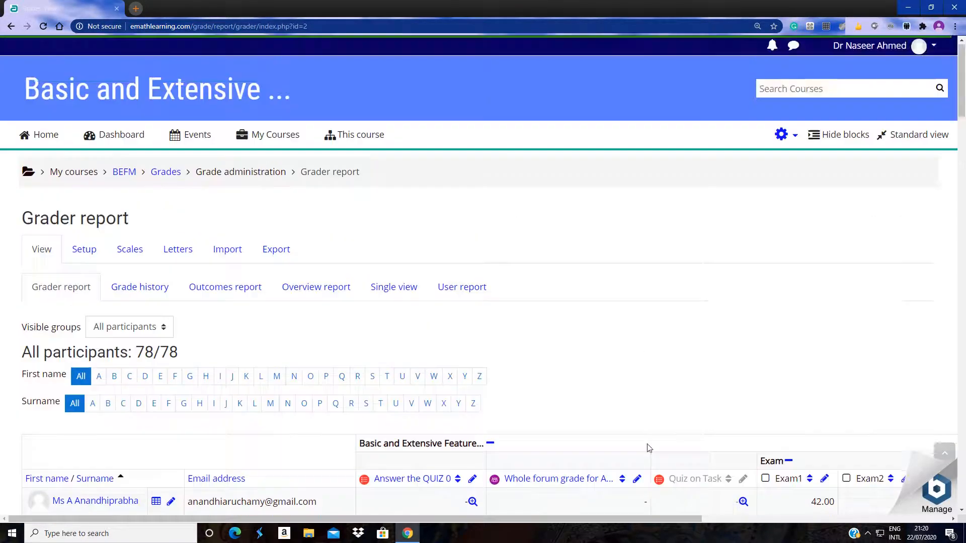
- Set up an OpenDocument spreadsheet export that leaves out the whole forum grade for Announcements, Exam1, Exam2 and Exam3
left_click(278, 251)
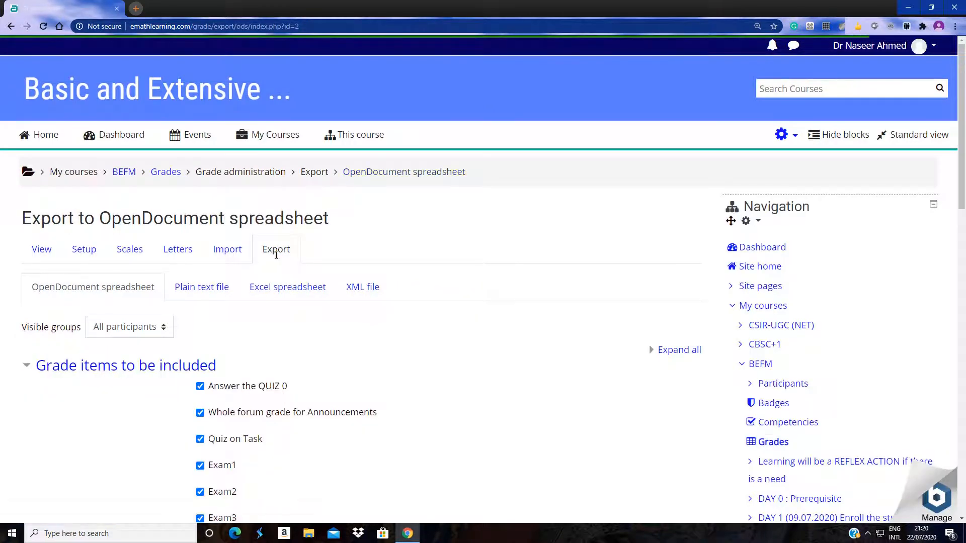
scroll(513, 272, "down", 5)
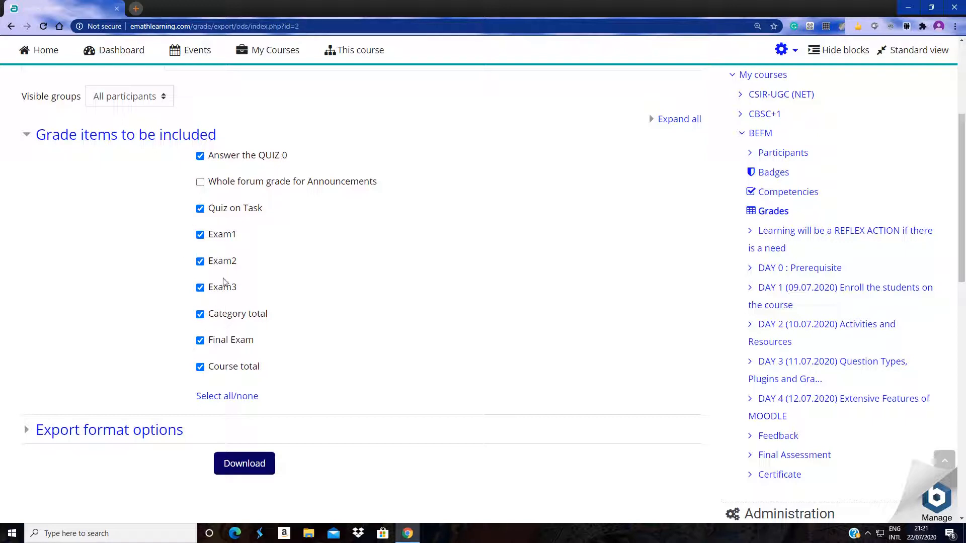
left_click(200, 287)
left_click(200, 261)
left_click(200, 235)
- Expand the export format options and download the grades as an OpenDocument spreadsheet
left_click(130, 432)
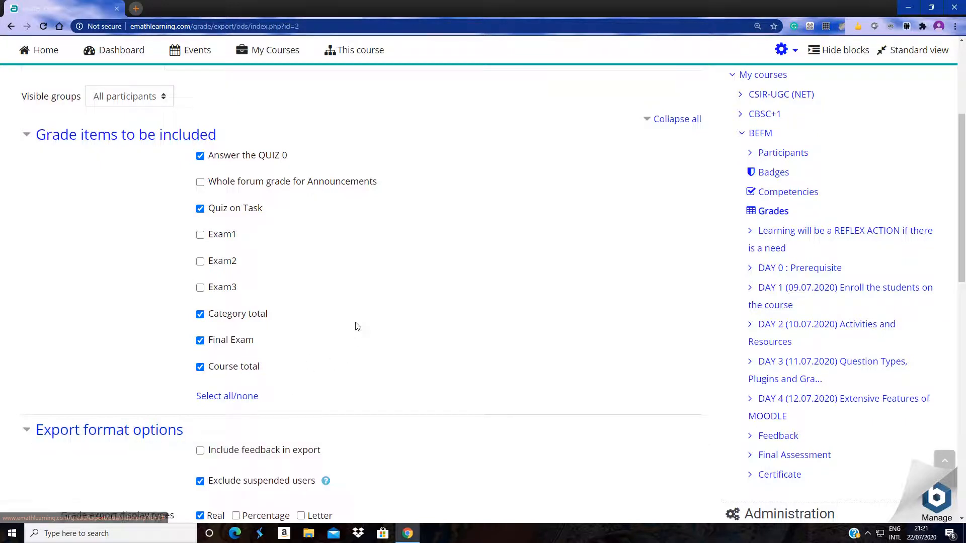
scroll(357, 326, "down", 4)
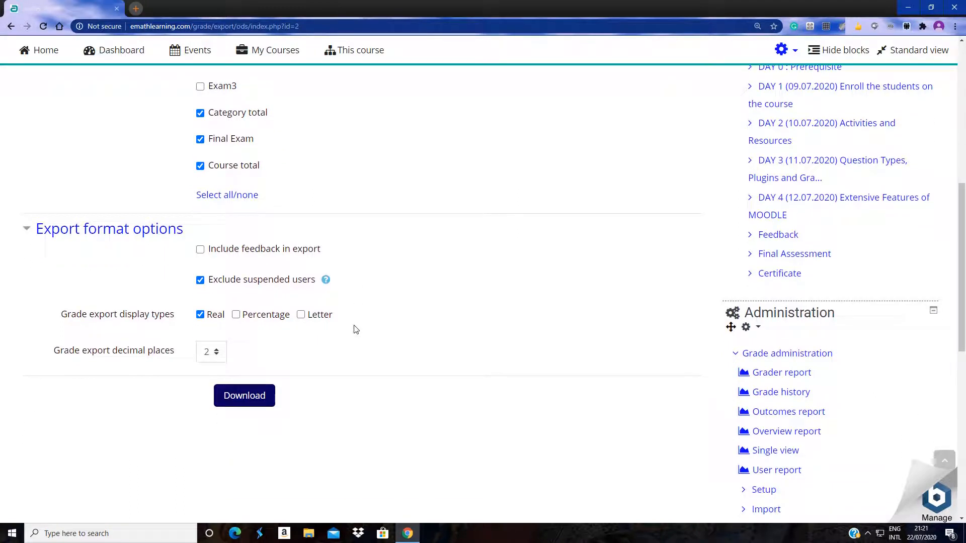
left_click(243, 400)
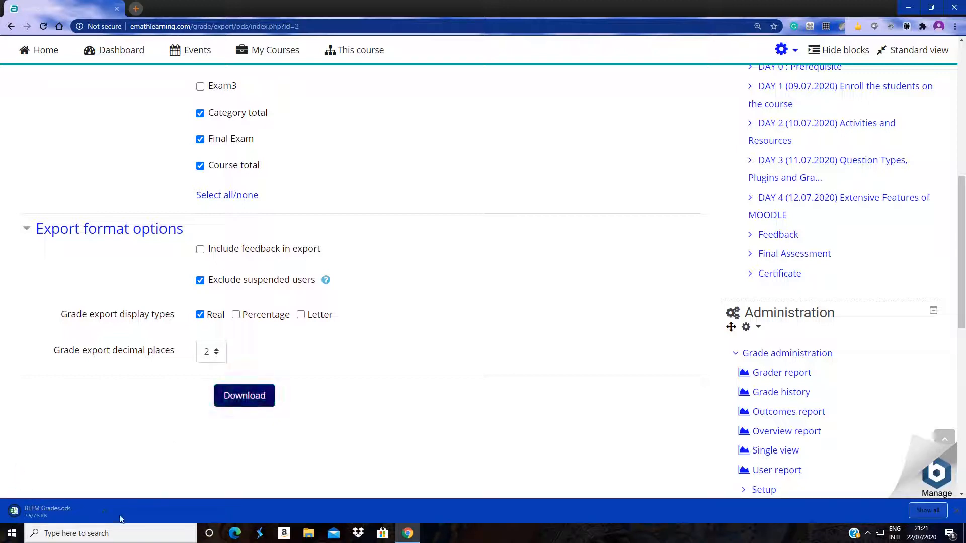
- Download the grades as an Excel spreadsheet, leaving out the whole forum grade for Announcements, Exam1, Exam2 and Exam3
scroll(346, 399, "up", 8)
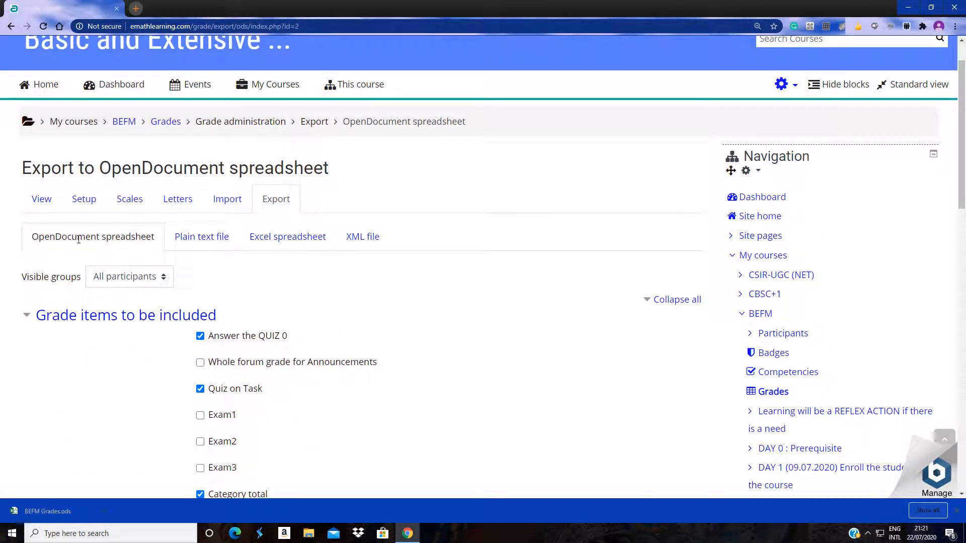
left_click(295, 242)
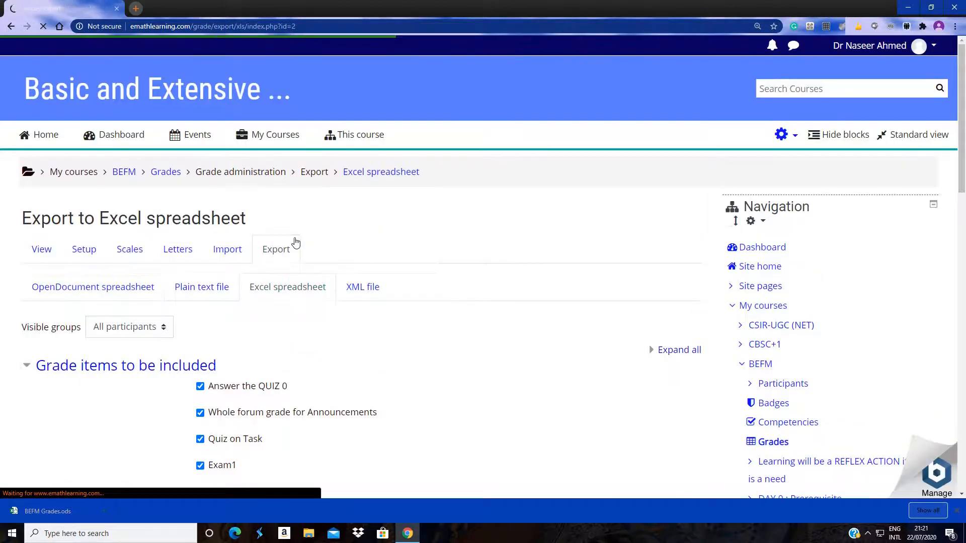
scroll(346, 332, "down", 5)
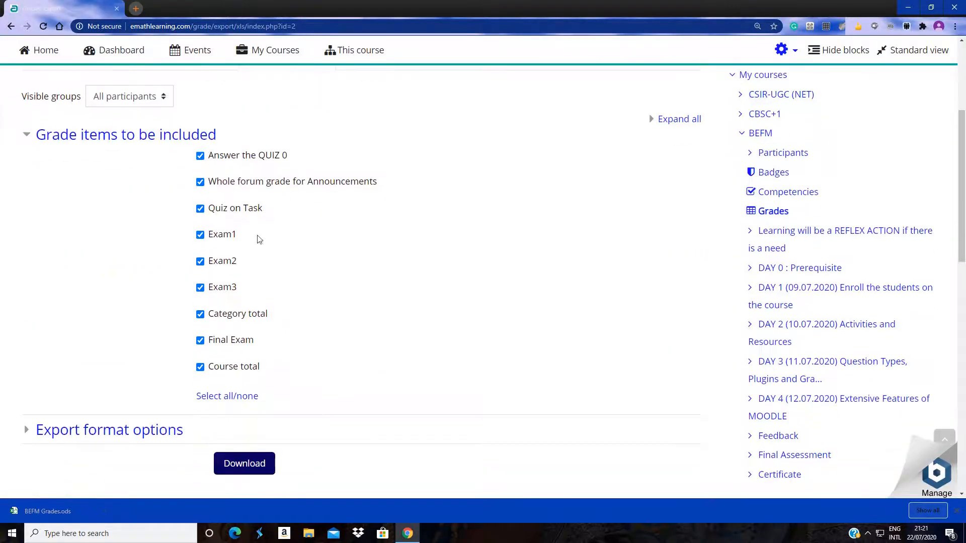
left_click(200, 181)
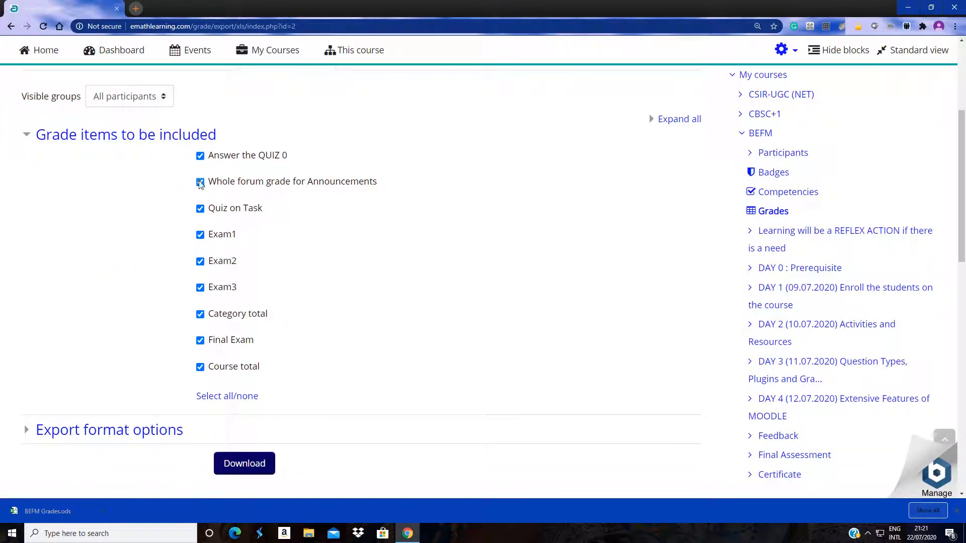
left_click(200, 287)
left_click(201, 234)
left_click(200, 261)
left_click(242, 468)
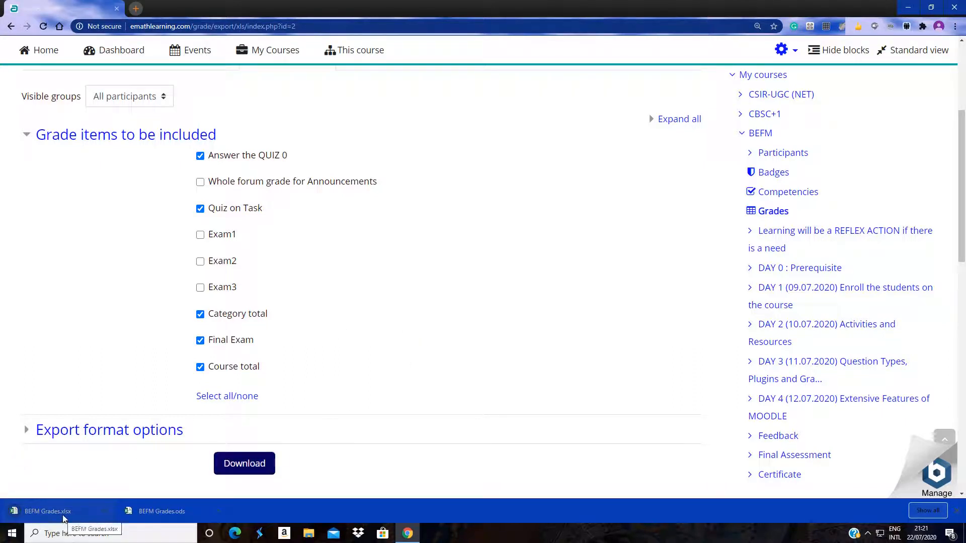
- Open the downloaded BEFM Grades.xlsx in Excel and dismiss the Office getting-started window
left_click(106, 517)
left_click(140, 448)
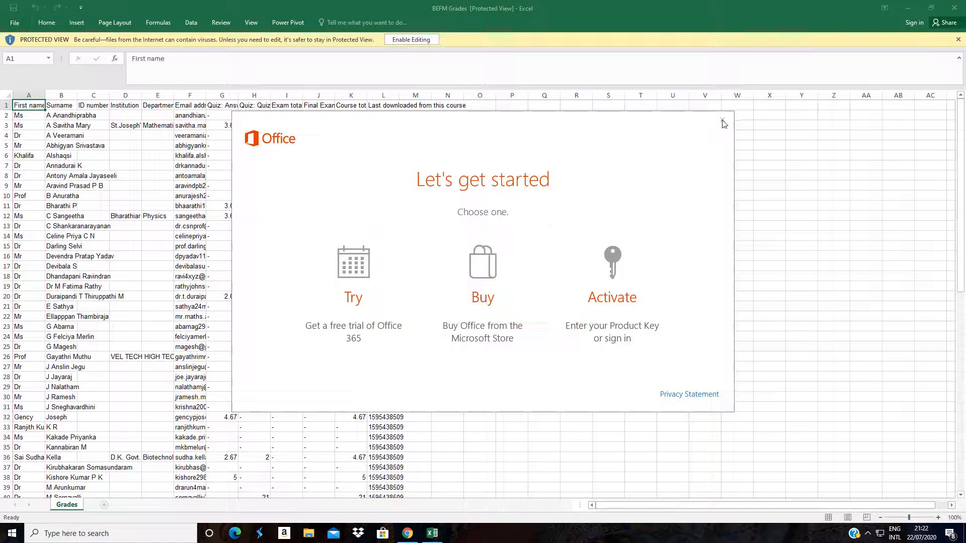
left_click(724, 121)
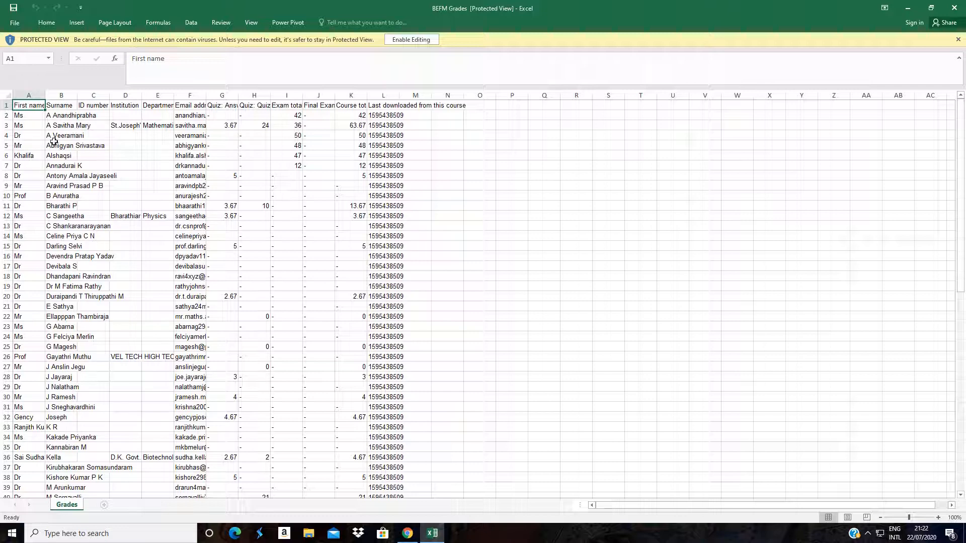
- Fit the Surname and Email address columns to their contents to read the exported grades, and close the workbook
double_click(76, 97)
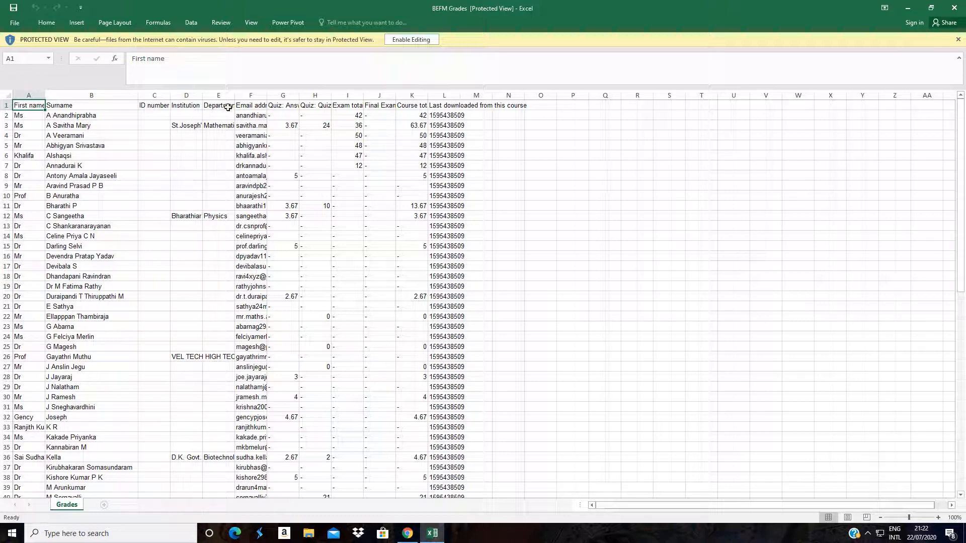
double_click(268, 95)
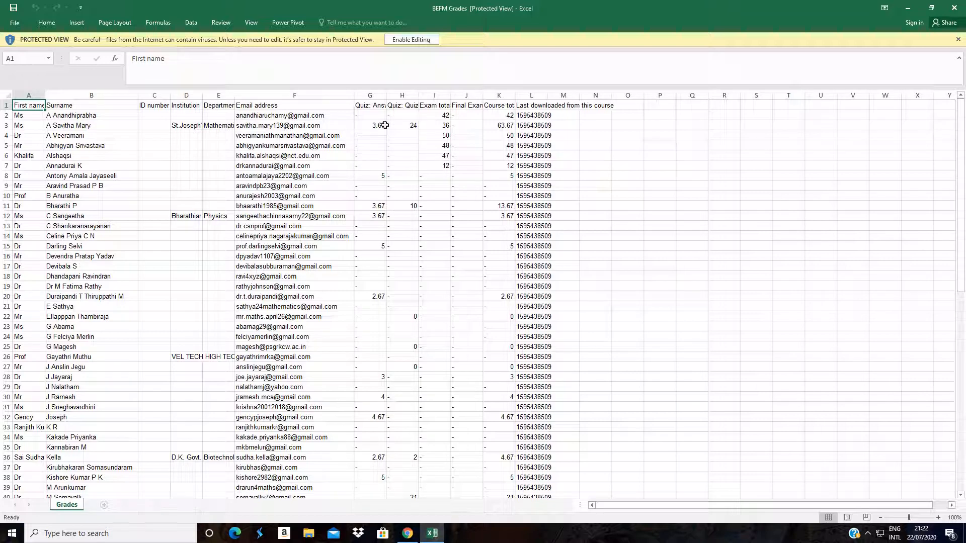
left_click(954, 8)
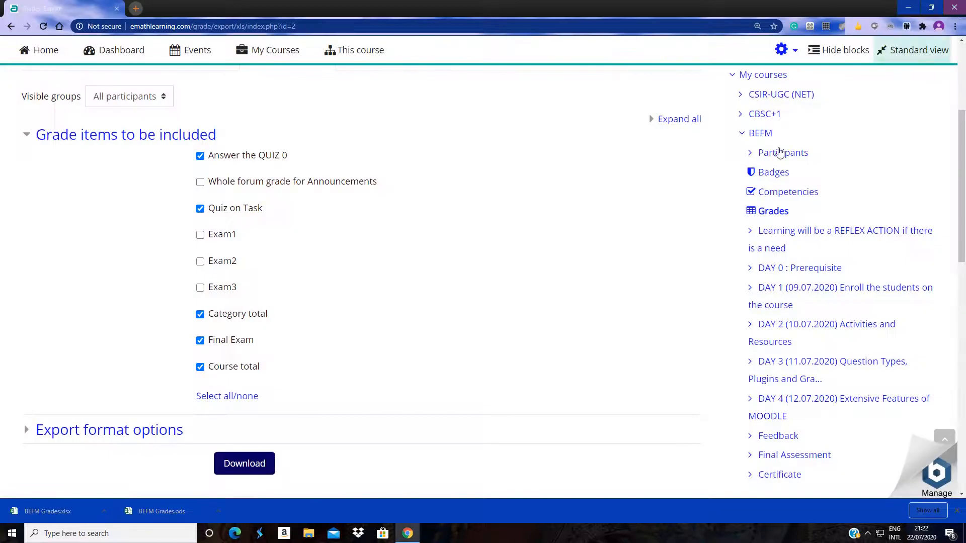
- Leave the Excel export page and go back to the grader report for all participants
scroll(375, 252, "up", 5)
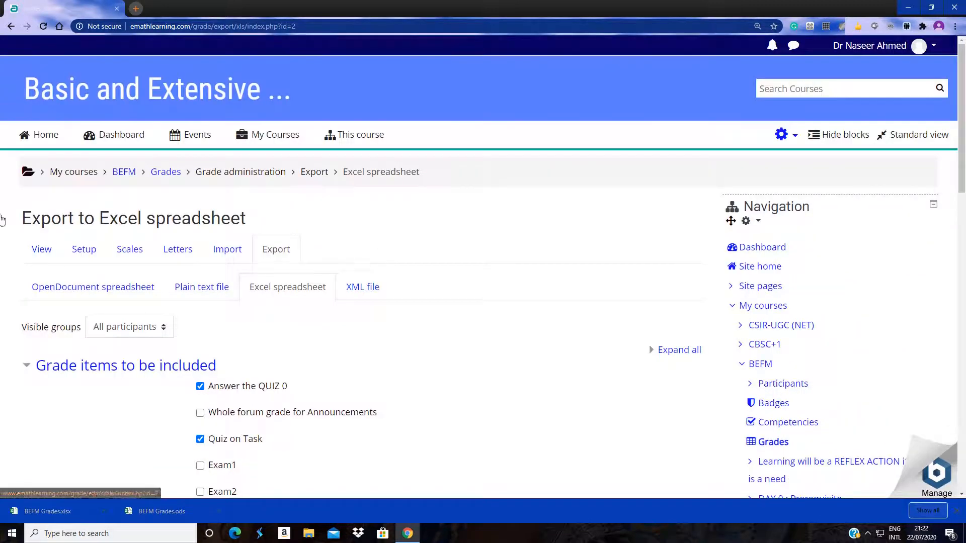
left_click(39, 259)
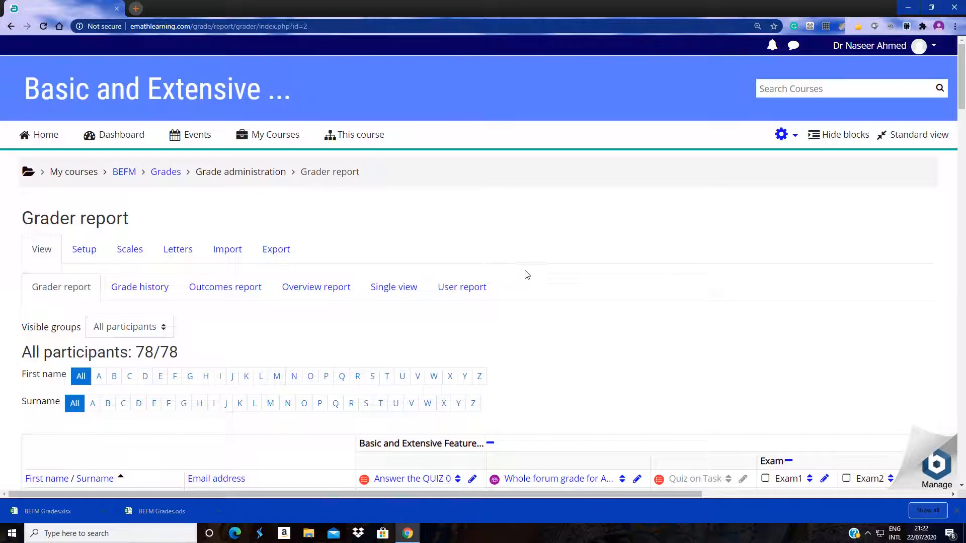
scroll(526, 275, "down", 3)
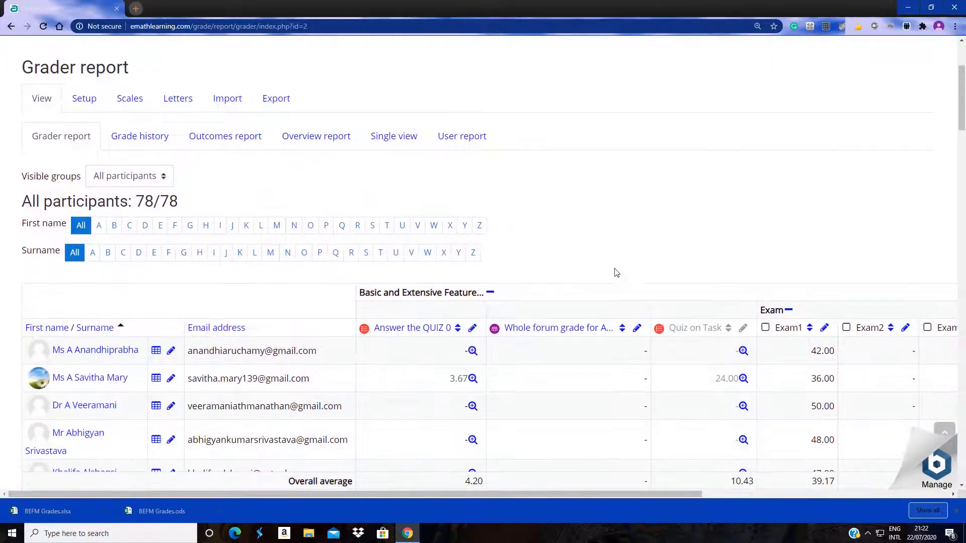